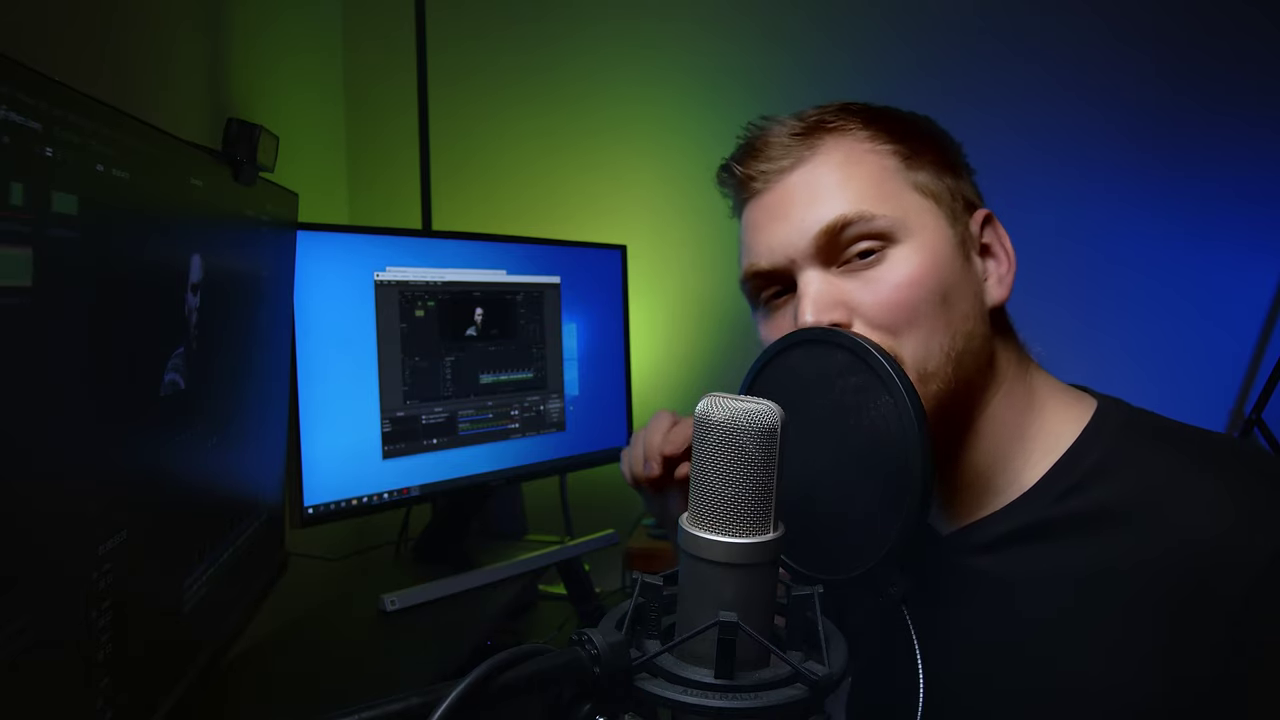
Like the video, bringing it to 7 likes, and subscribe to the channel
scroll(963, 630, "down", 3)
left_click(963, 636)
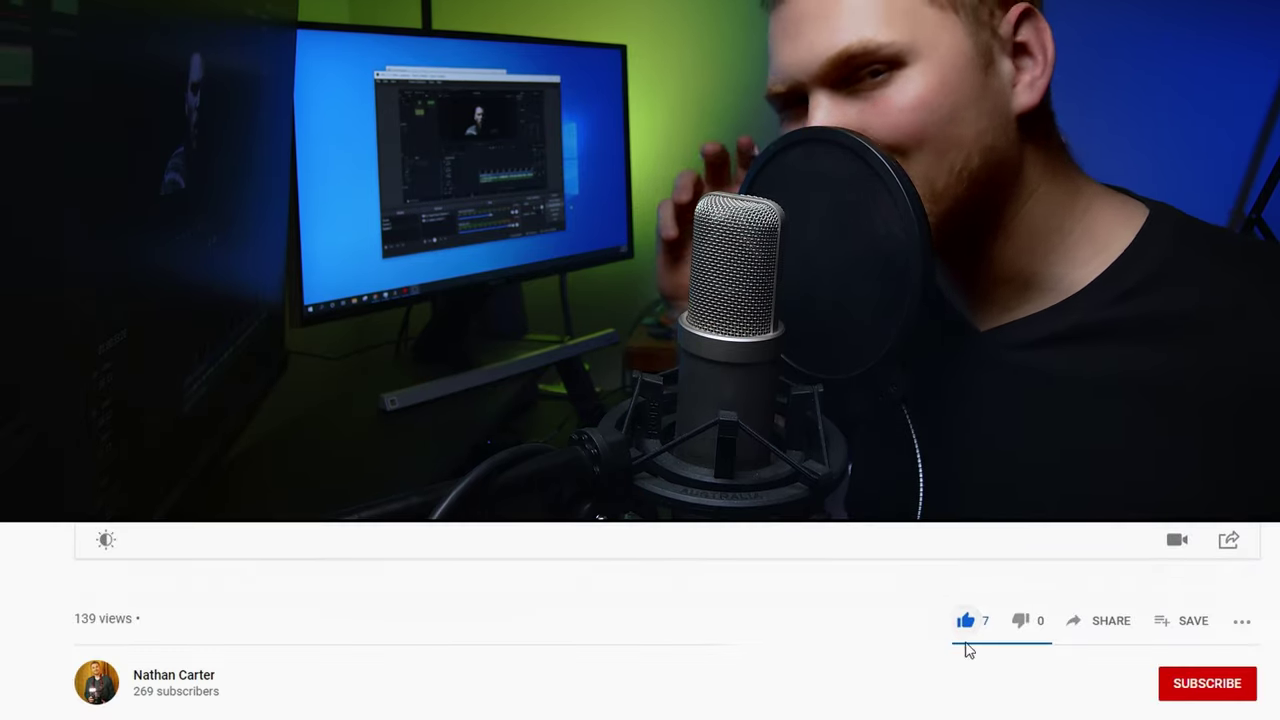
left_click(1215, 690)
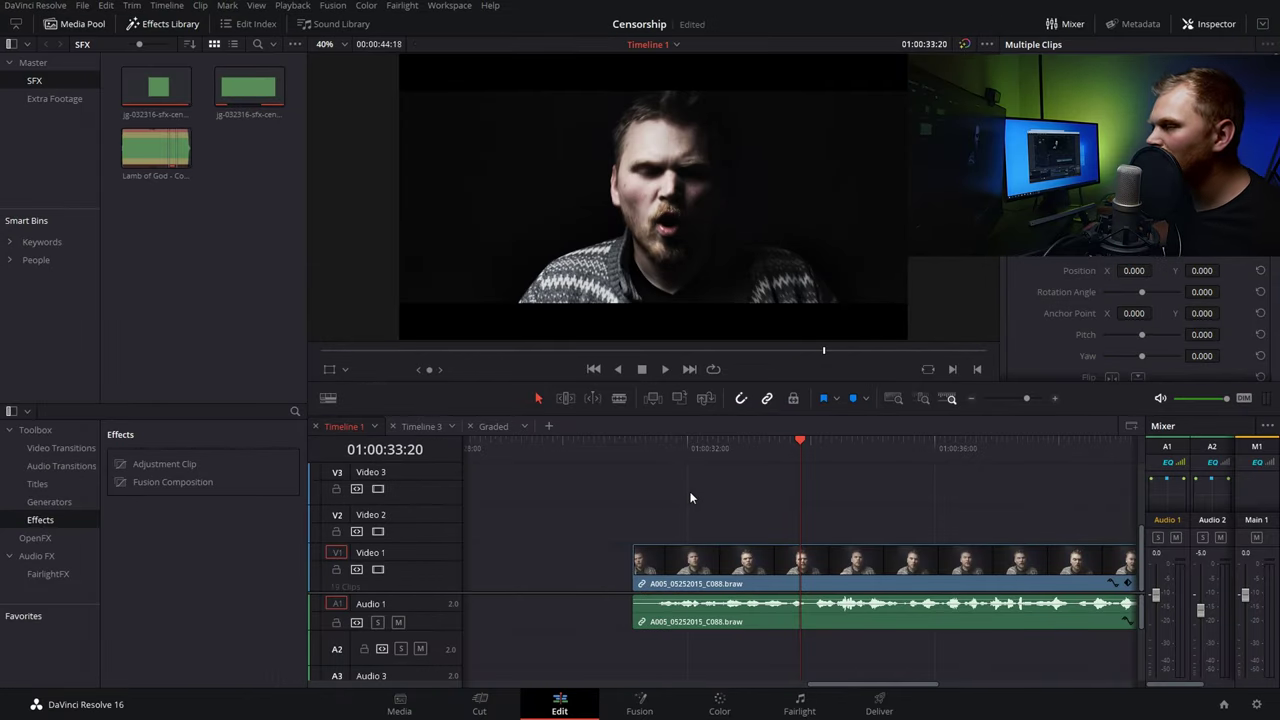
Replay the interview to locate the censored word, parking the playhead at 01:00:34:22
left_click(667, 454)
key("space")
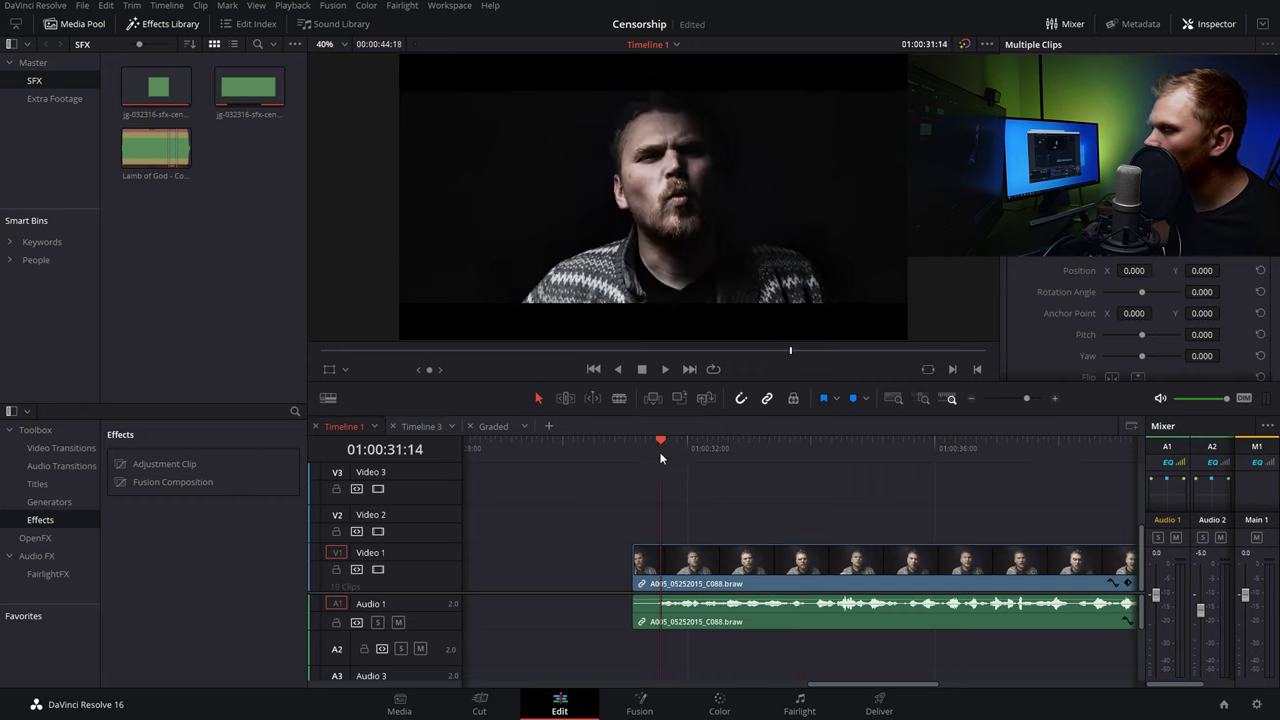
key("space")
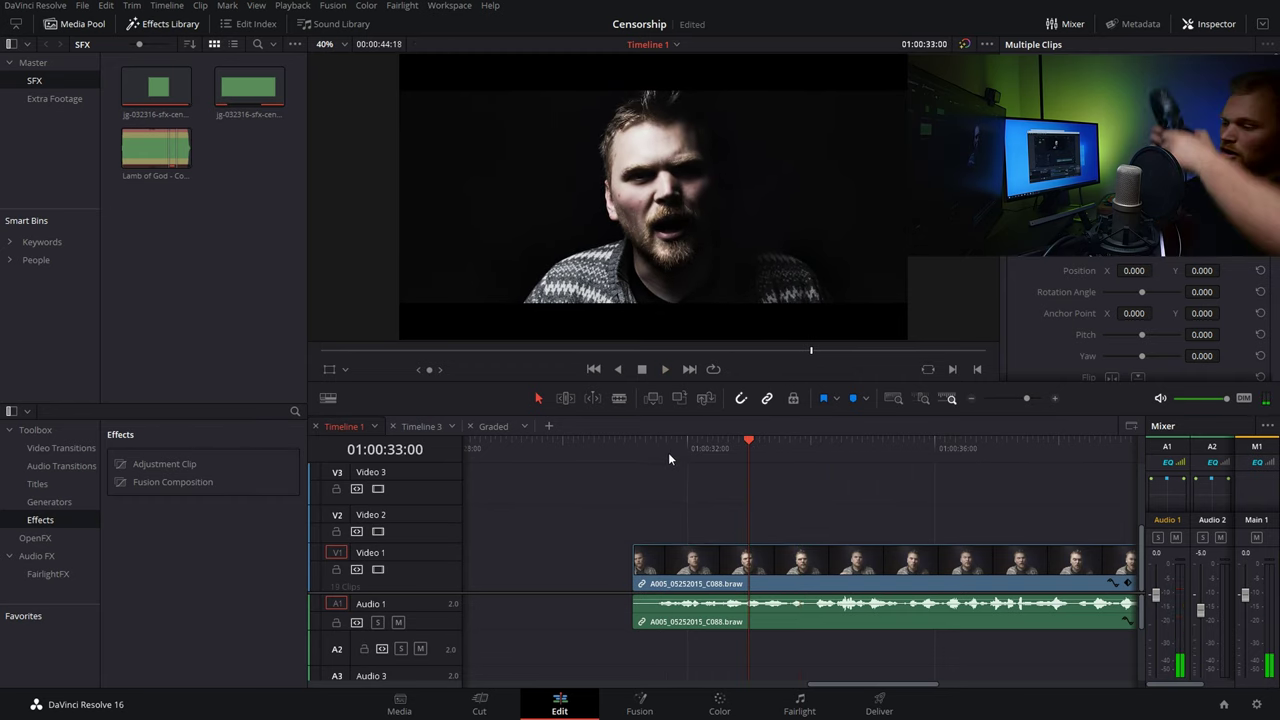
left_click(808, 456)
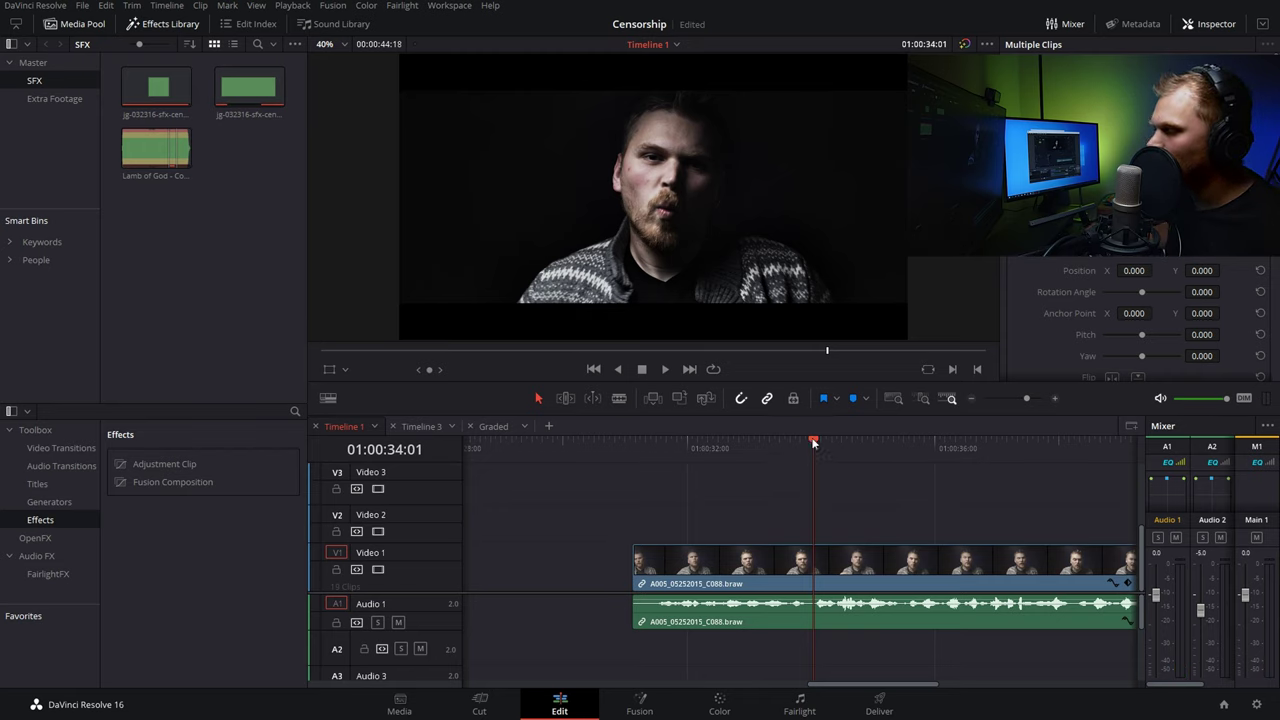
key("space")
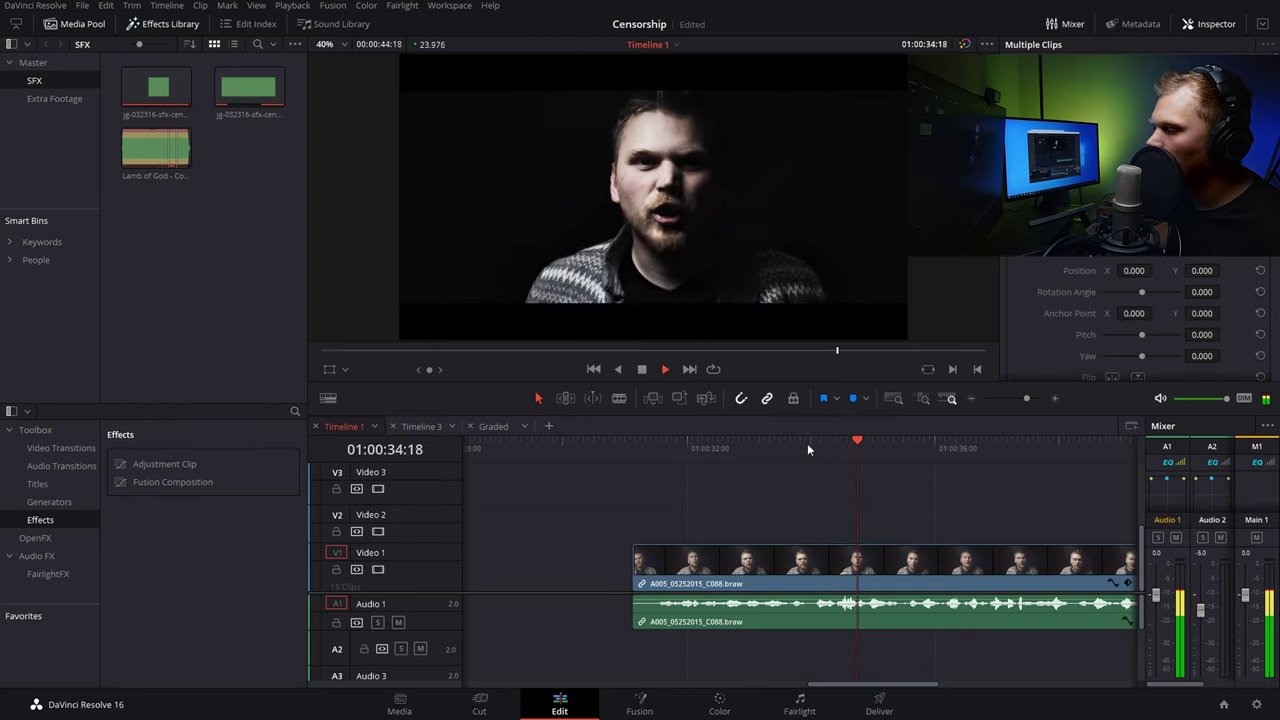
left_click_drag(901, 443, 867, 454)
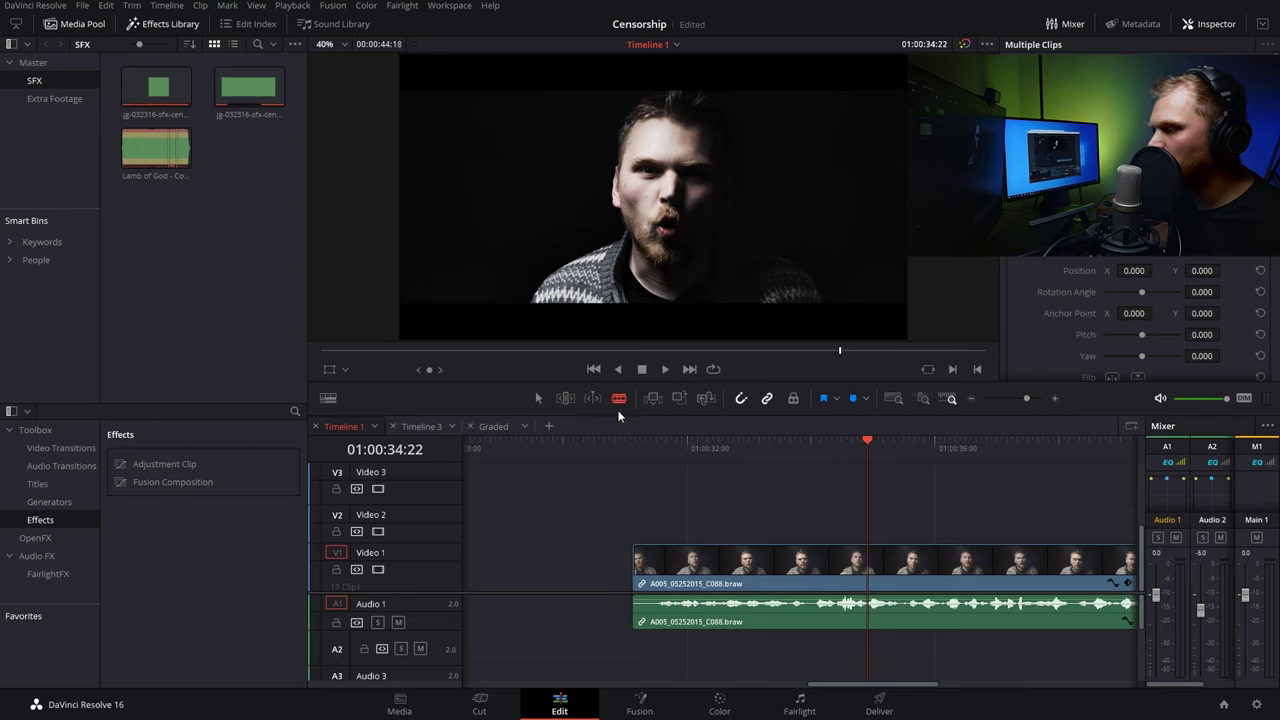
Blade the interview clip at 01:00:34:22 and 01:00:35:11
left_click(876, 563)
key("space")
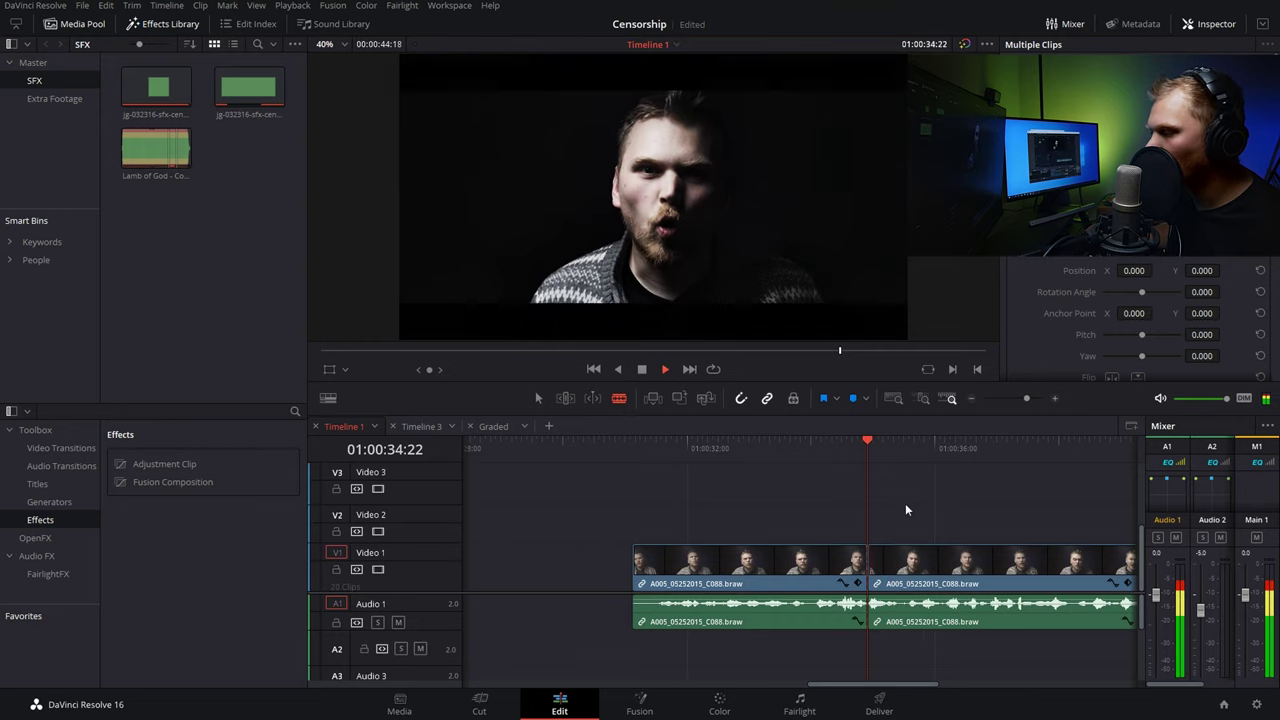
left_click(900, 441)
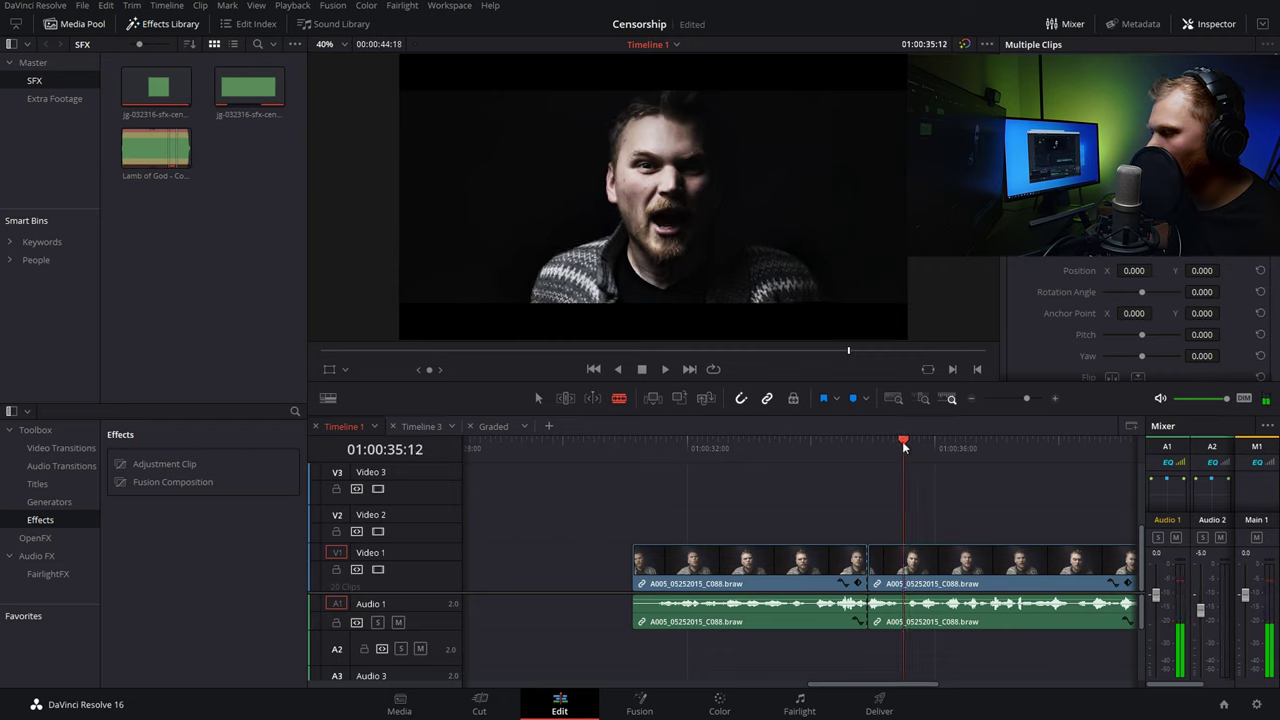
left_click(908, 563)
Return to Selection mode and play back the muted middle piece
key("a")
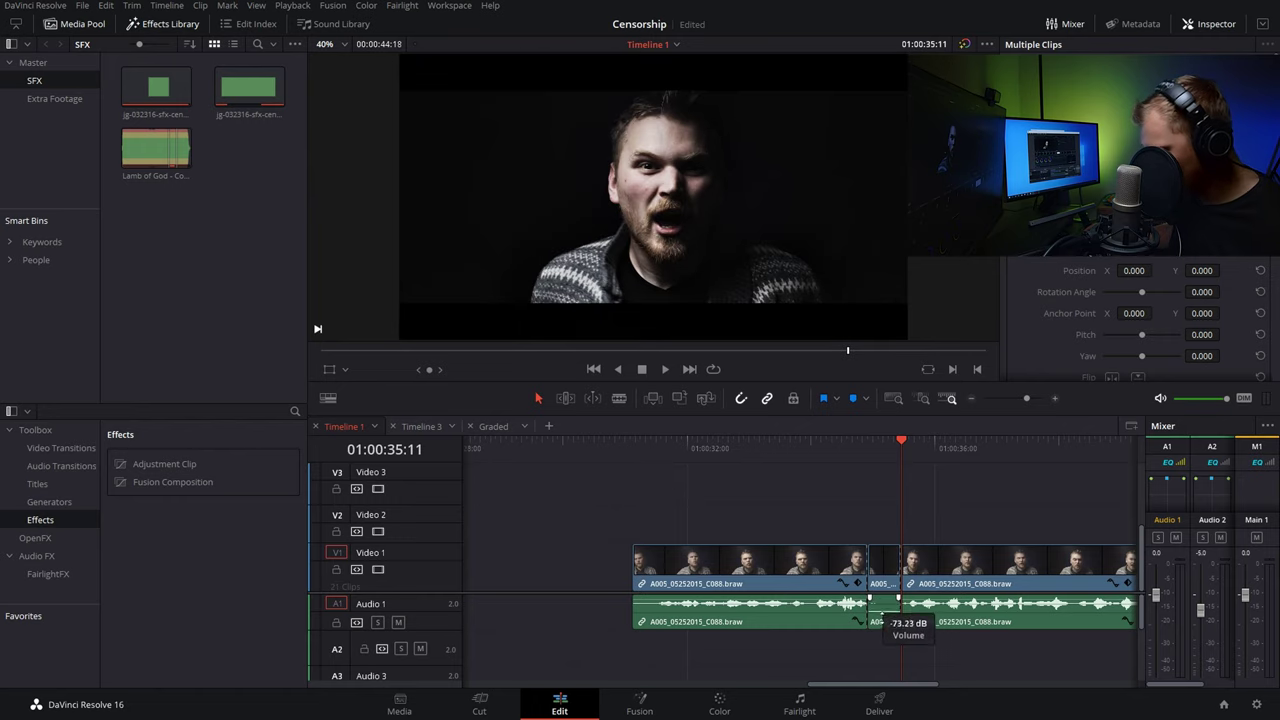
key("/")
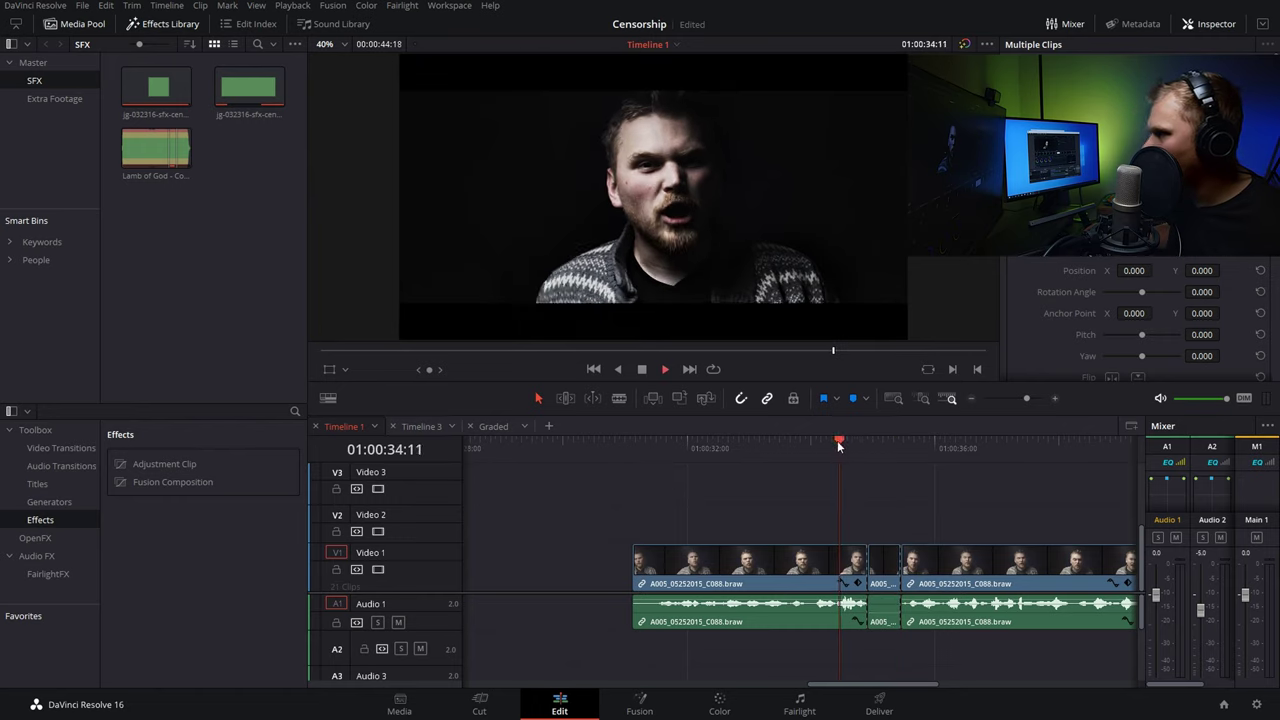
key("space")
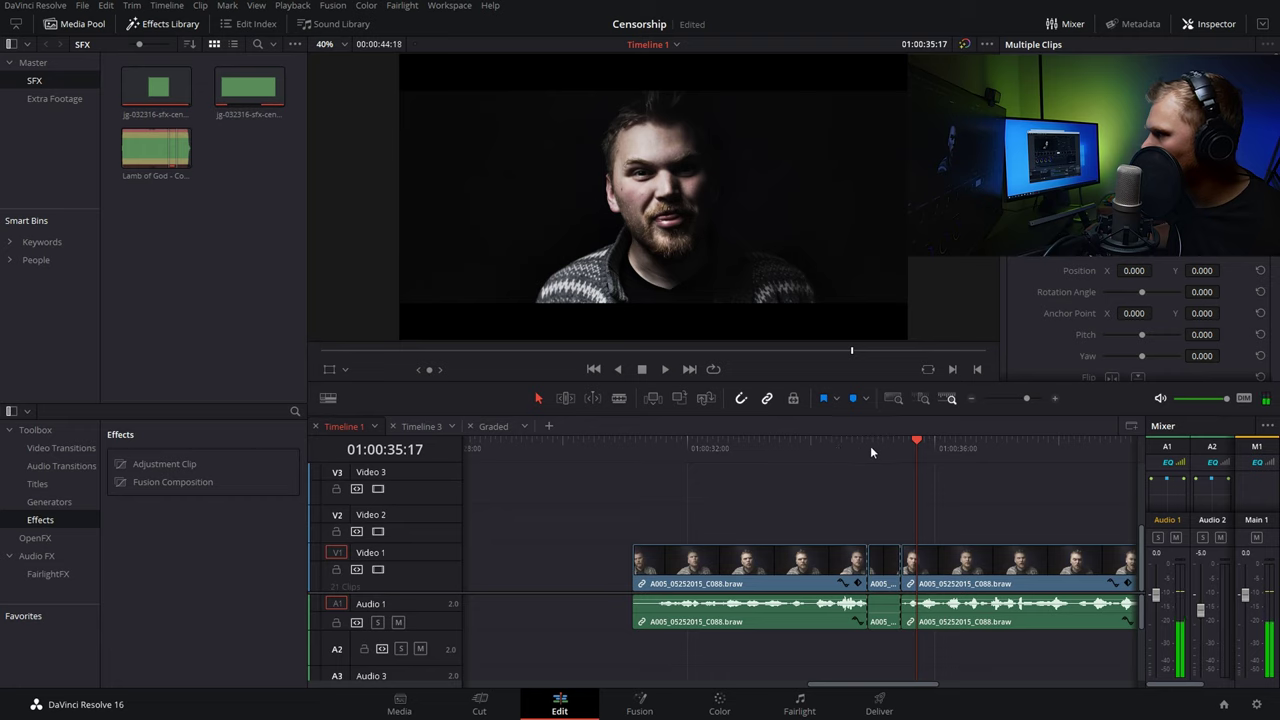
left_click(870, 450)
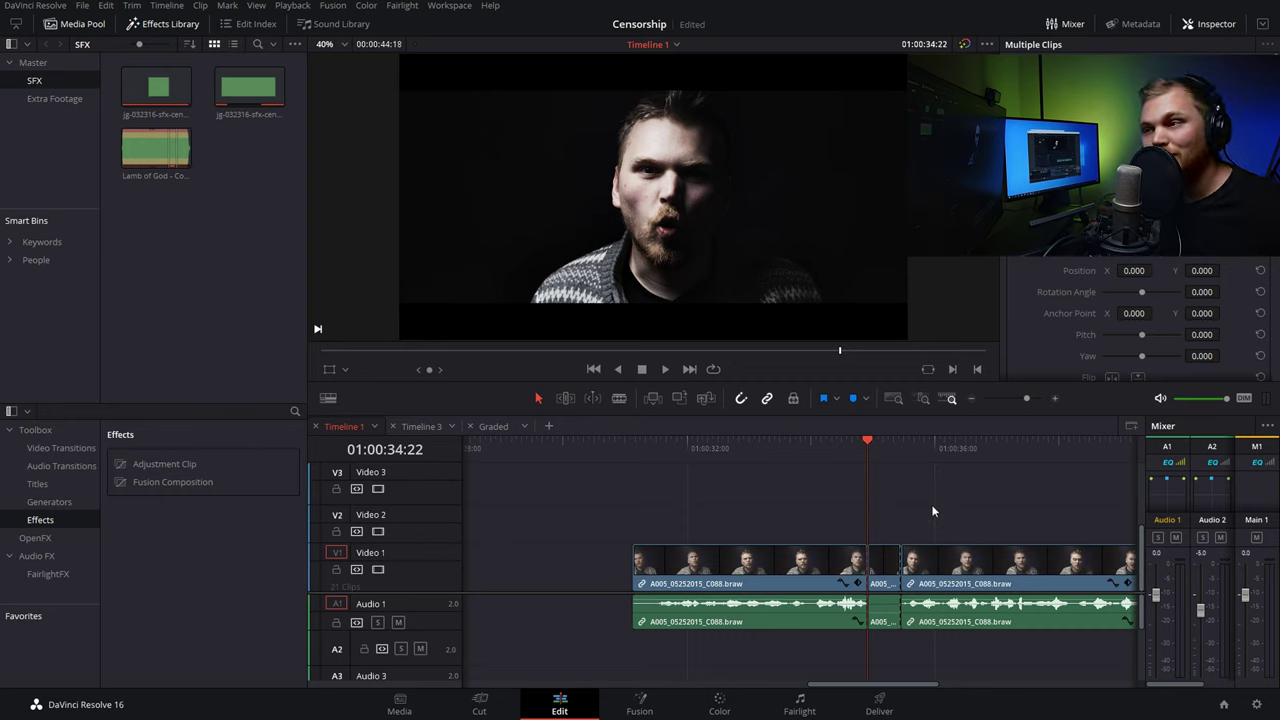
Place the bleep sound effect on track A2 and split it at 01:00:35:05
left_click_drag(249, 88, 768, 655)
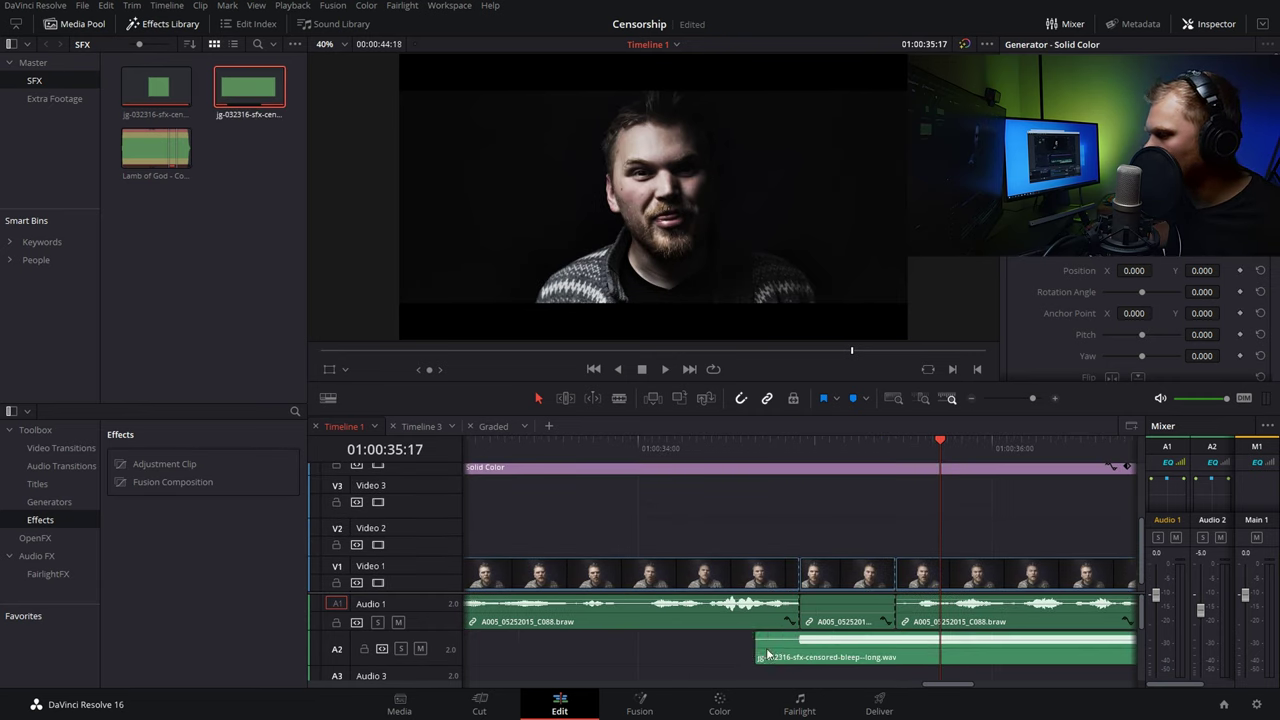
key("b")
left_click(855, 656)
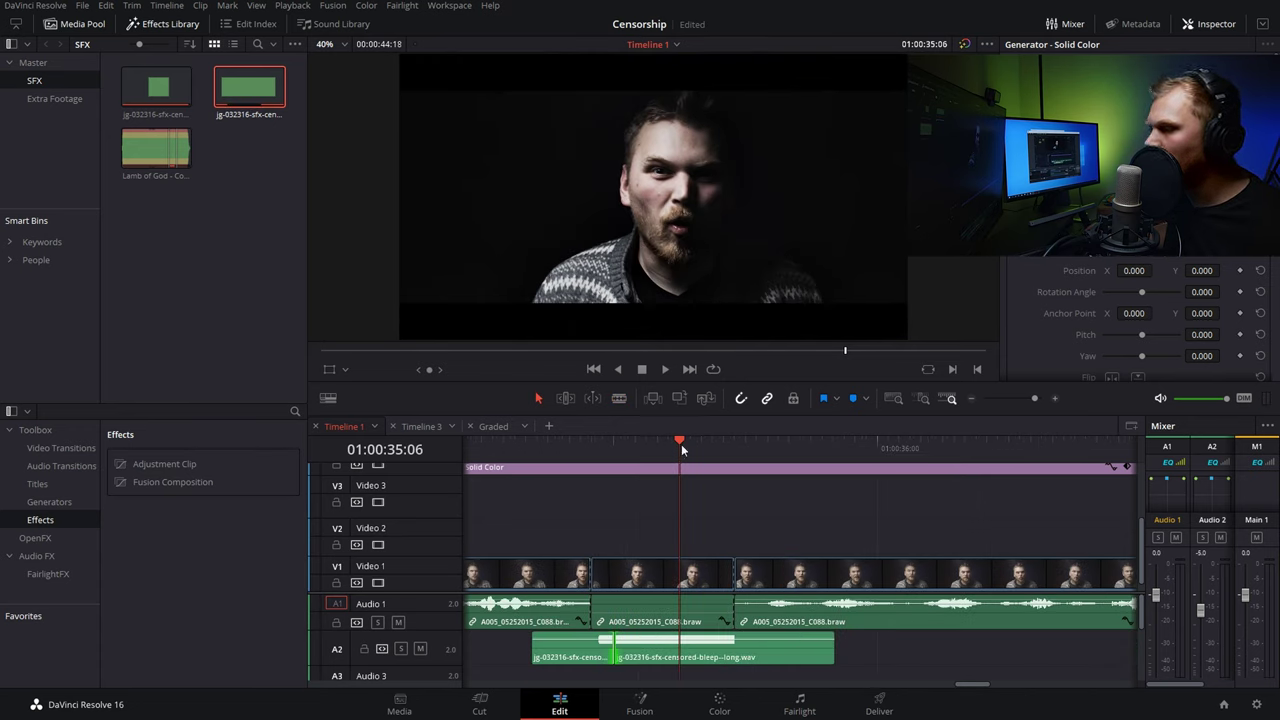
Select the short middle interview clip and take it to the Color page
left_click_drag(679, 443, 646, 453)
left_click(686, 575)
left_click(731, 708)
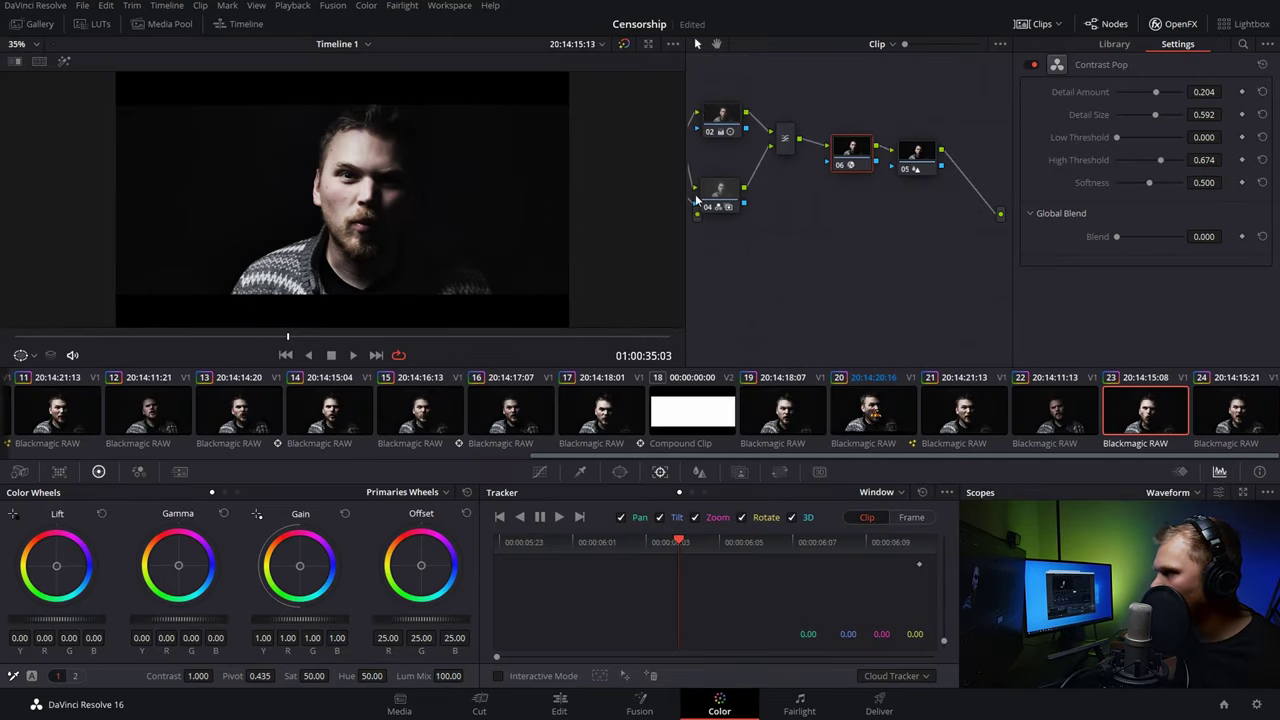
Add serial node 07 after node 05 with Mosaic Blur at Pixel Frequency 134.6
left_click(927, 162)
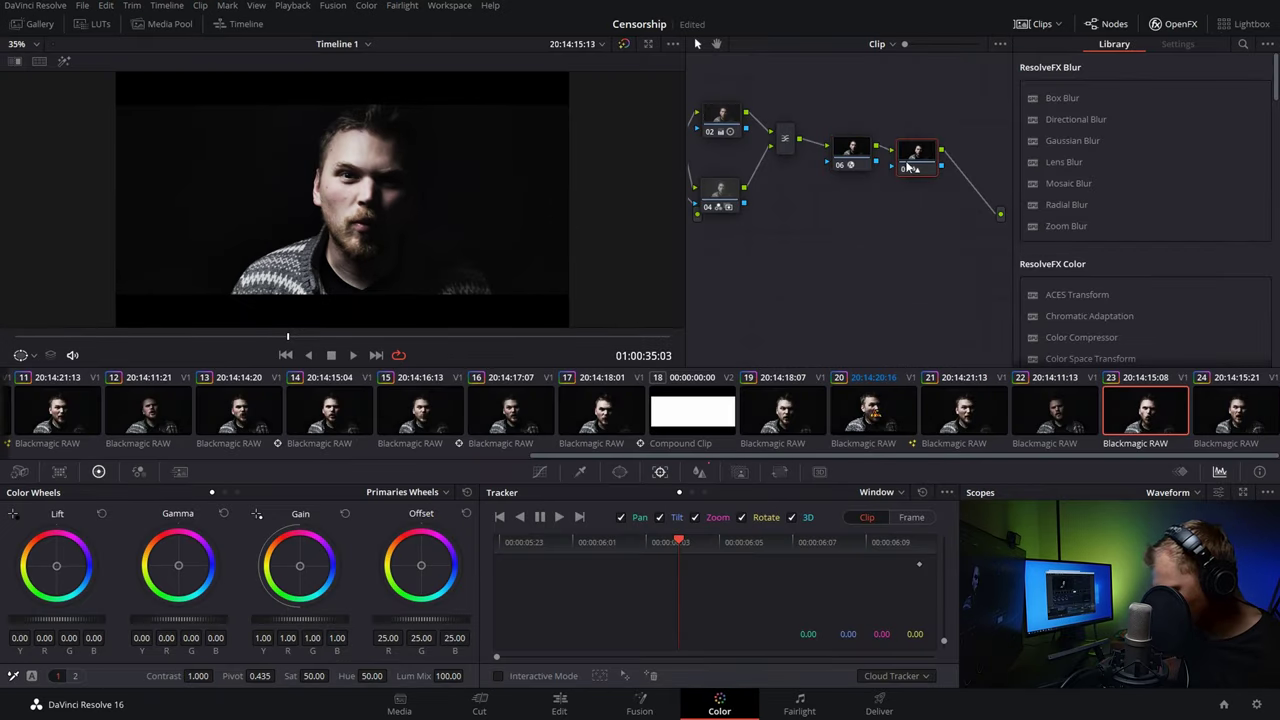
key("alt+s")
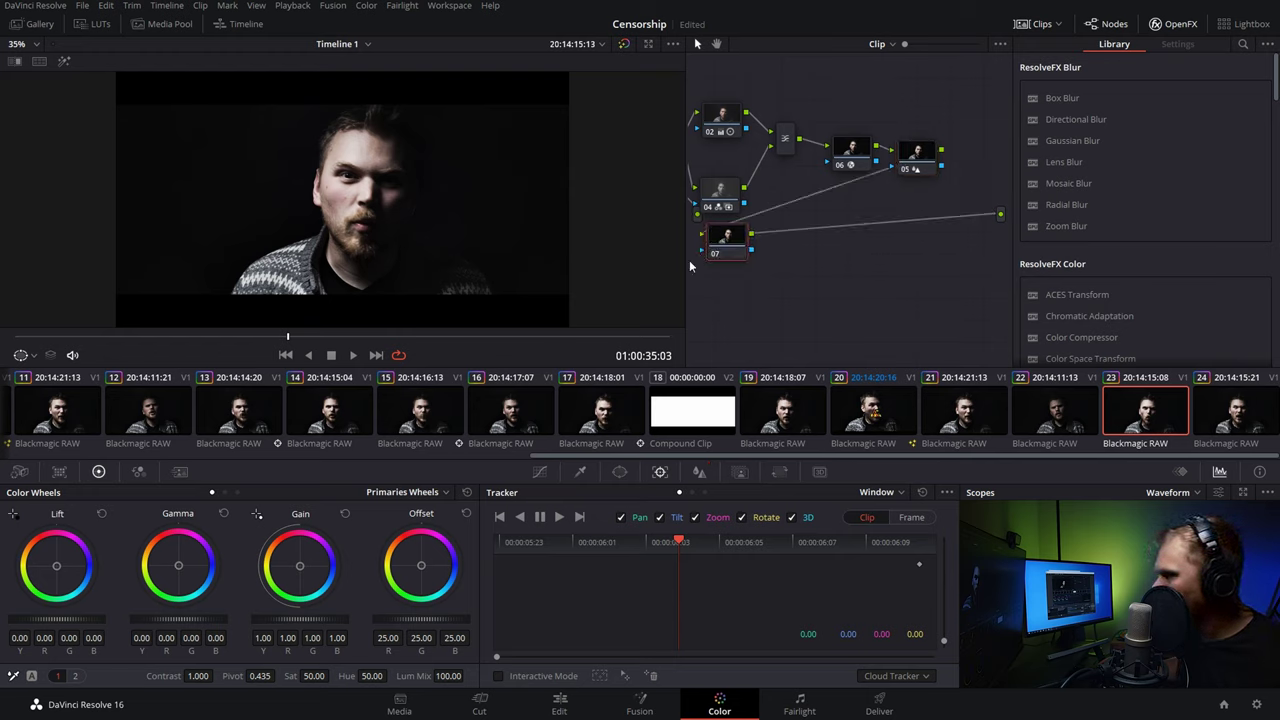
left_click_drag(717, 246, 873, 236)
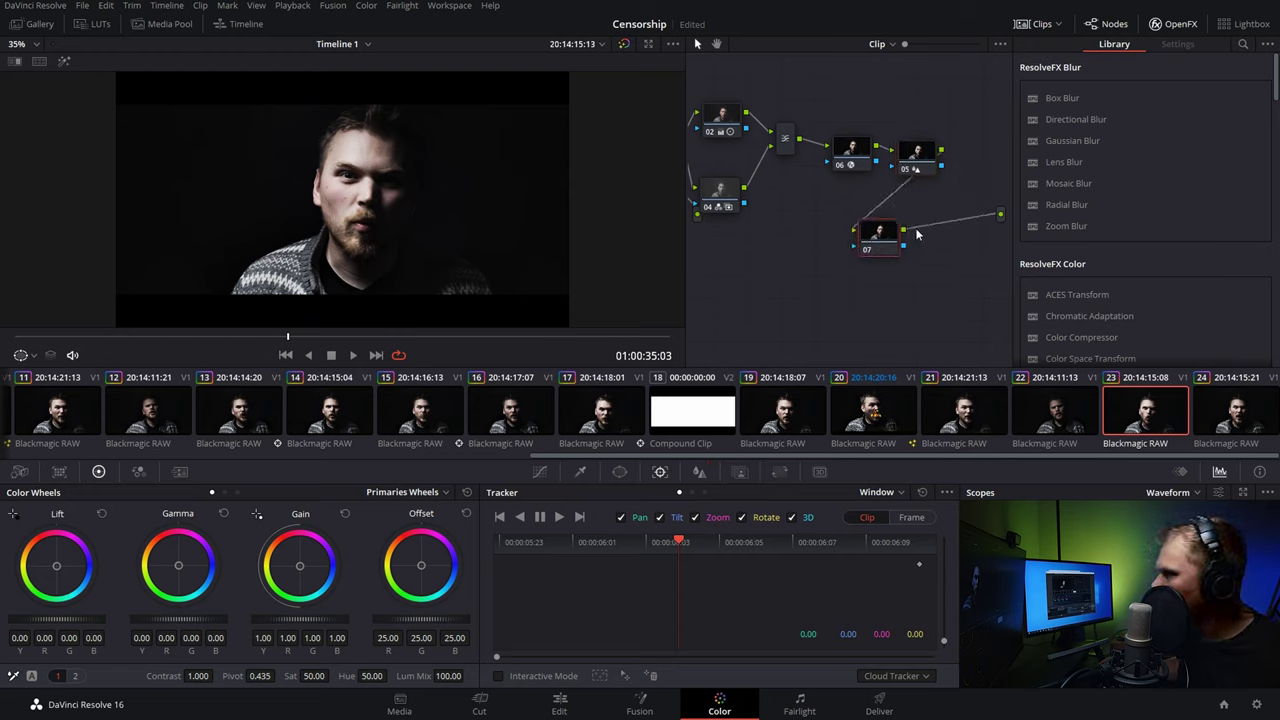
left_click_drag(1067, 183, 872, 238)
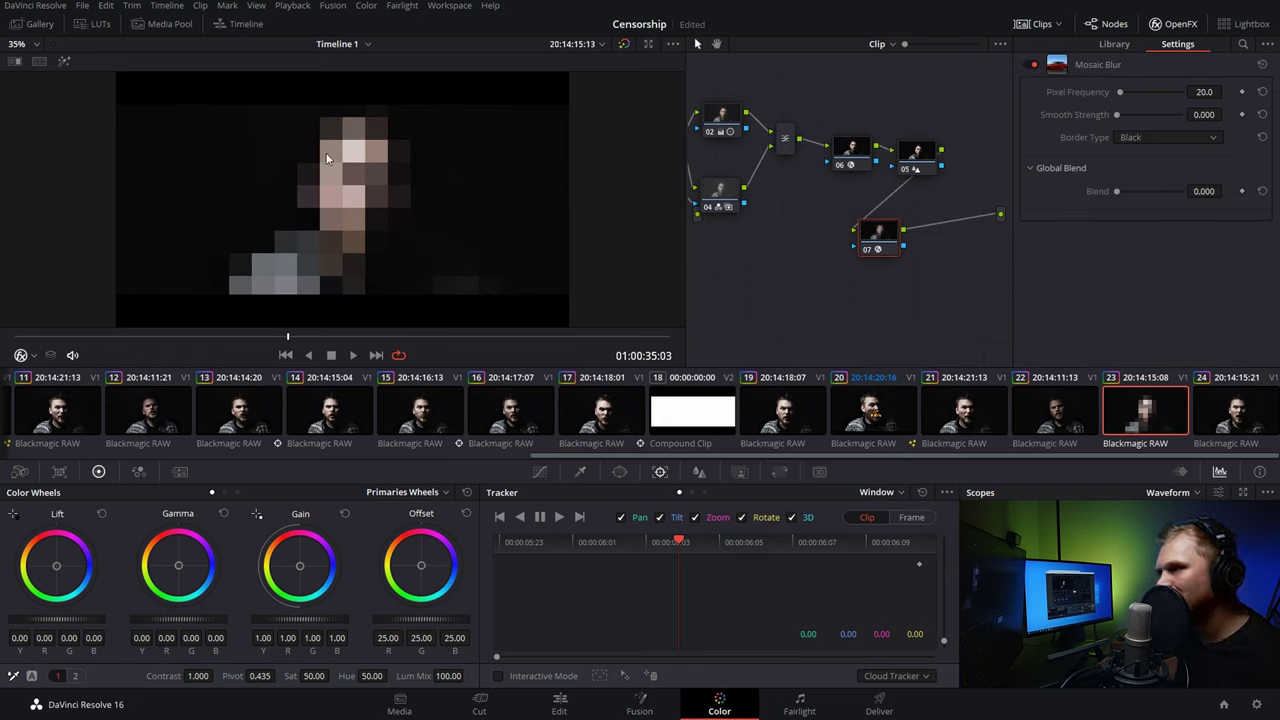
mouse_move(286, 334)
left_mouse_down()
mouse_move(435, 336)
mouse_move(288, 336)
left_mouse_up()
left_click_drag(1123, 92, 1140, 94)
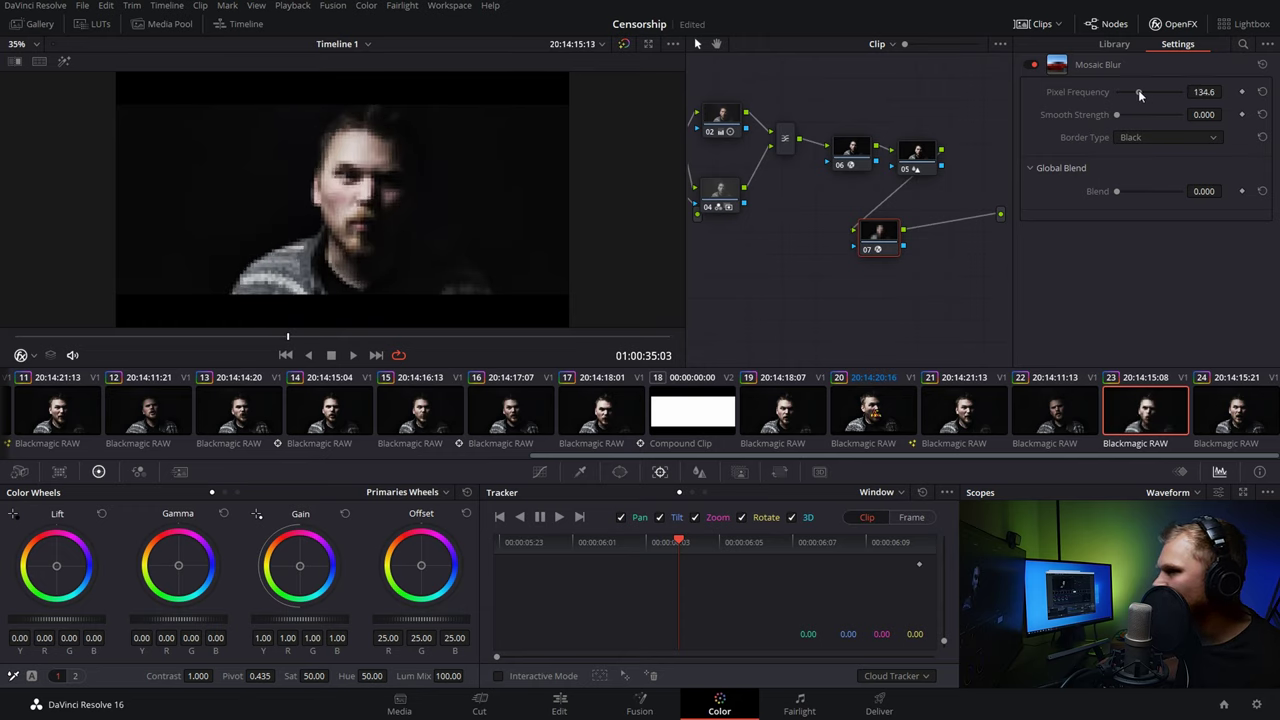
Limit the Mosaic Blur to an elliptical Circle window over the mouth, Soft 1 at 4.83
left_click(621, 474)
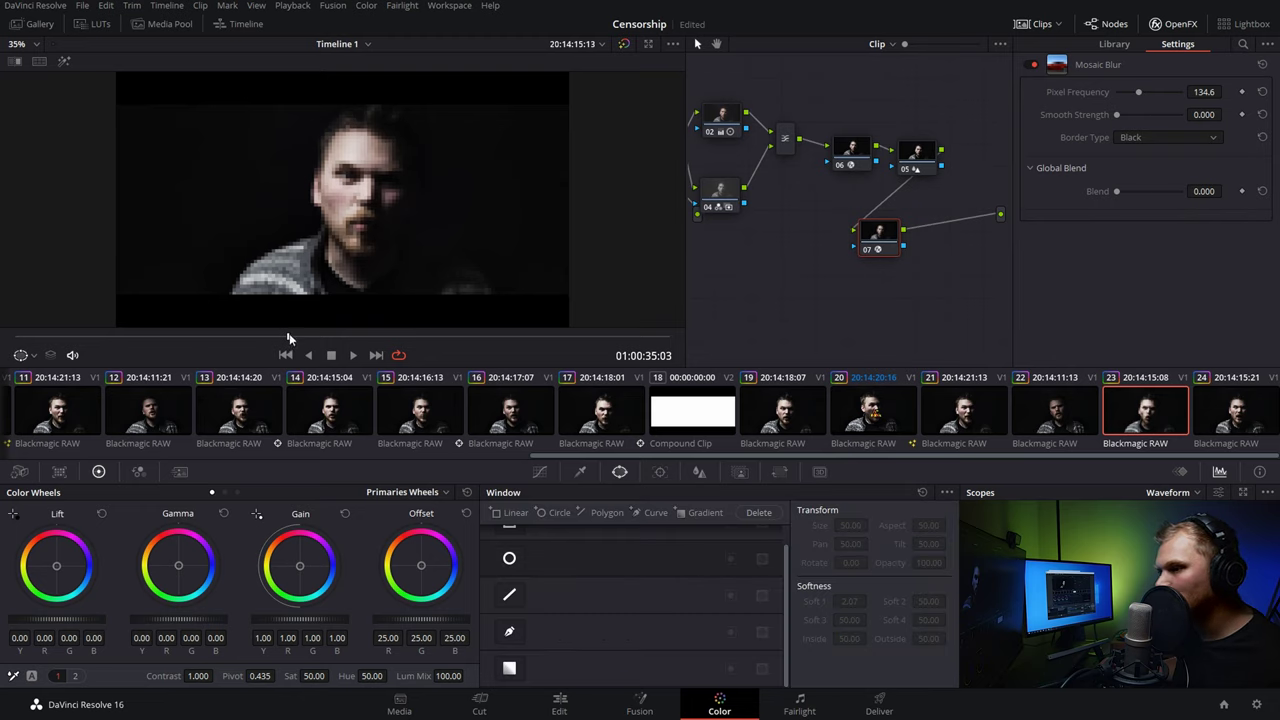
left_click_drag(289, 338, 2, 287)
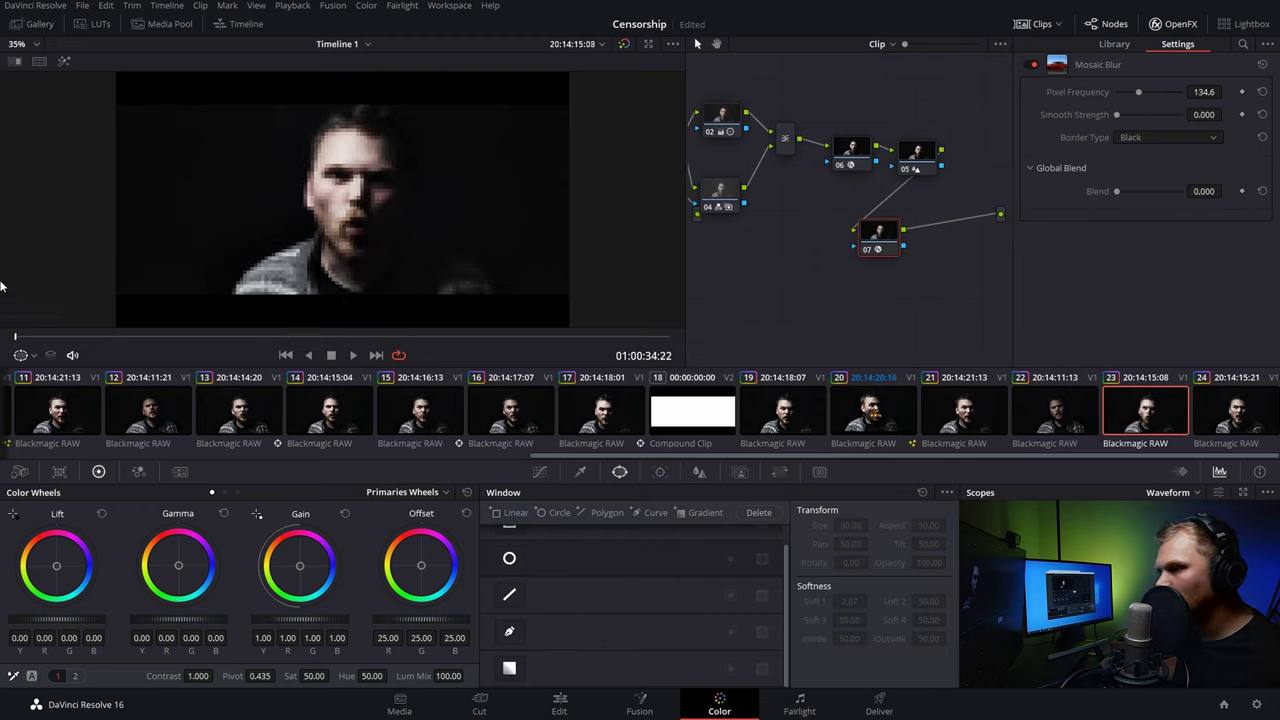
left_click(509, 563)
left_click_drag(342, 122, 377, 230)
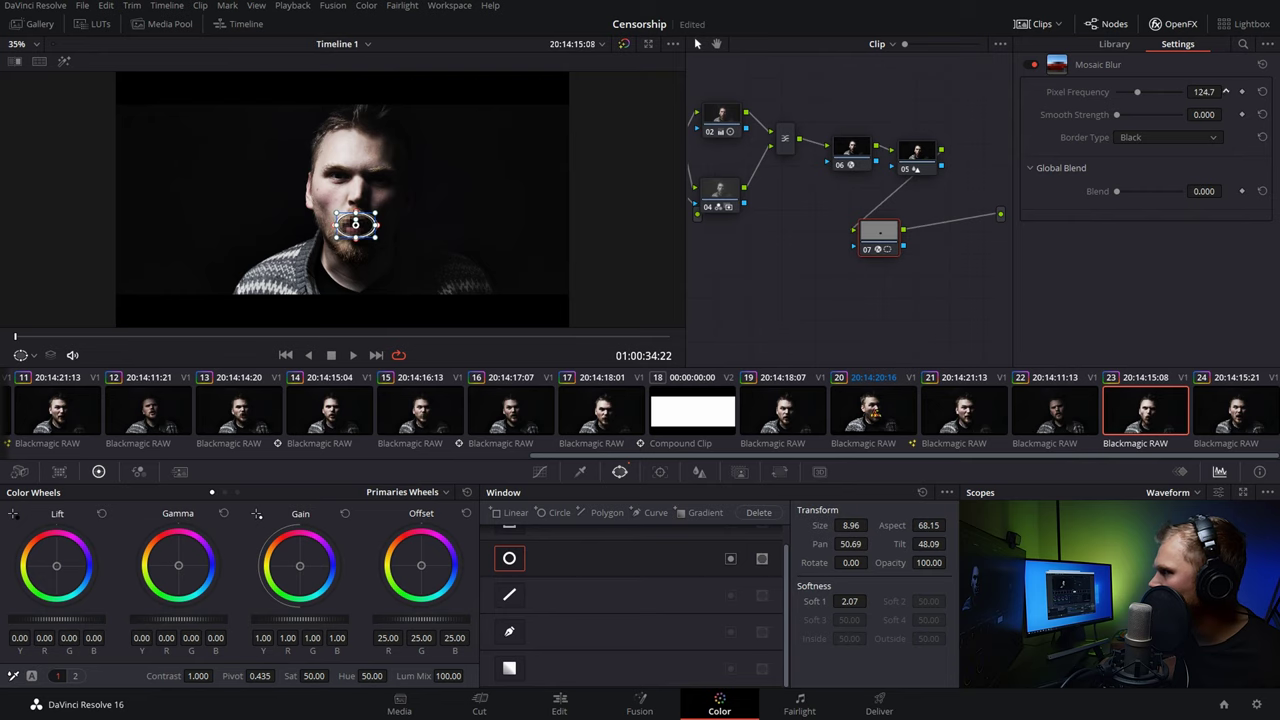
left_click_drag(849, 601, 875, 601)
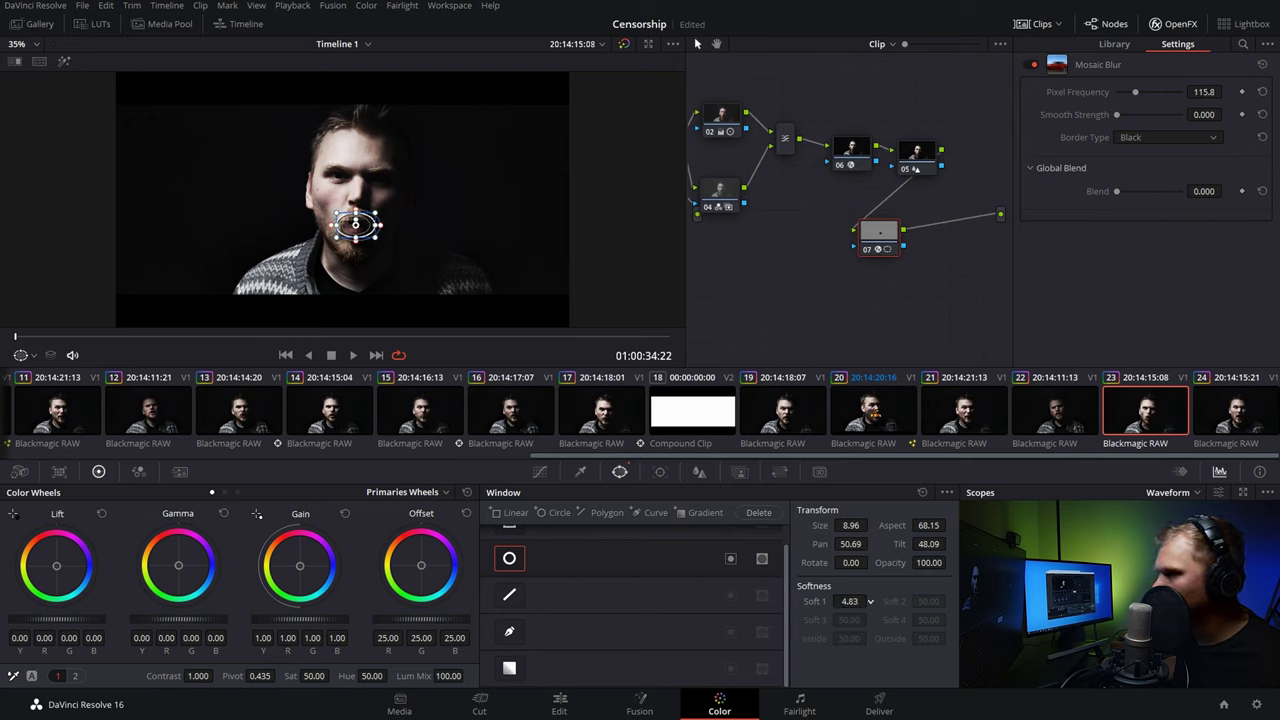
left_click(540, 471)
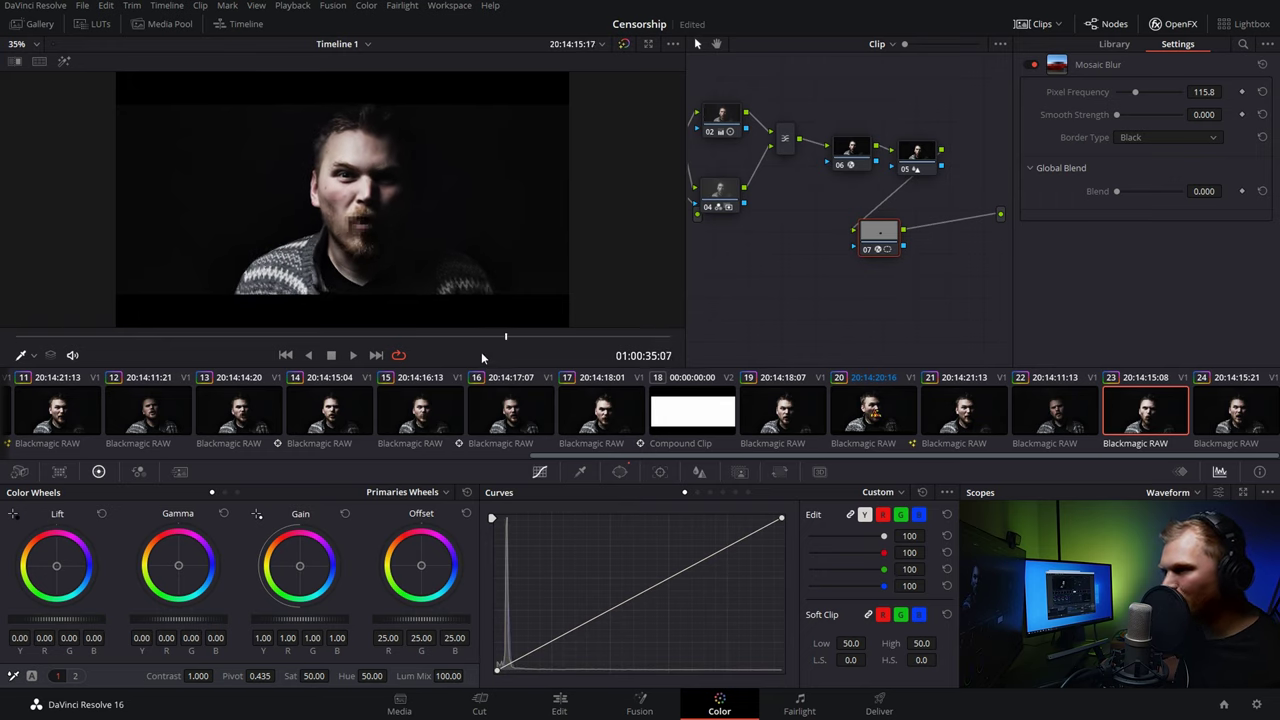
left_click_drag(470, 337, 429, 336)
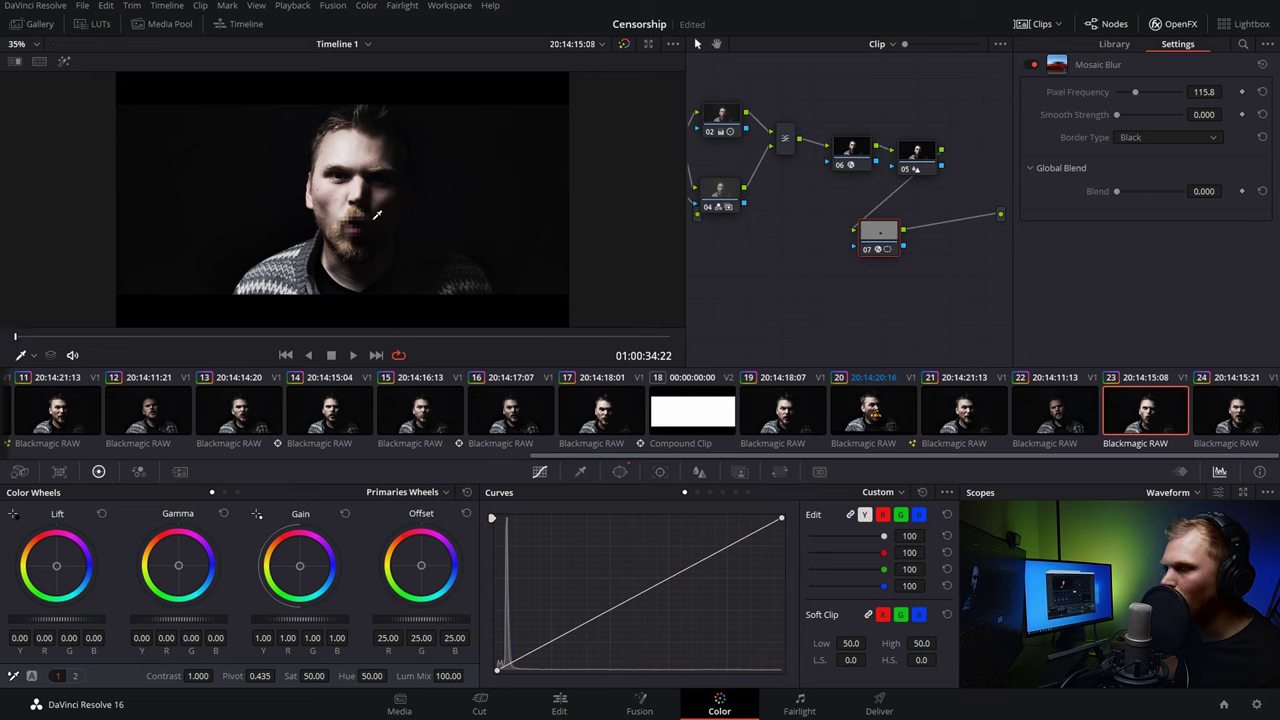
Track the mouth window forward through the clip and step back near its start
left_click(659, 472)
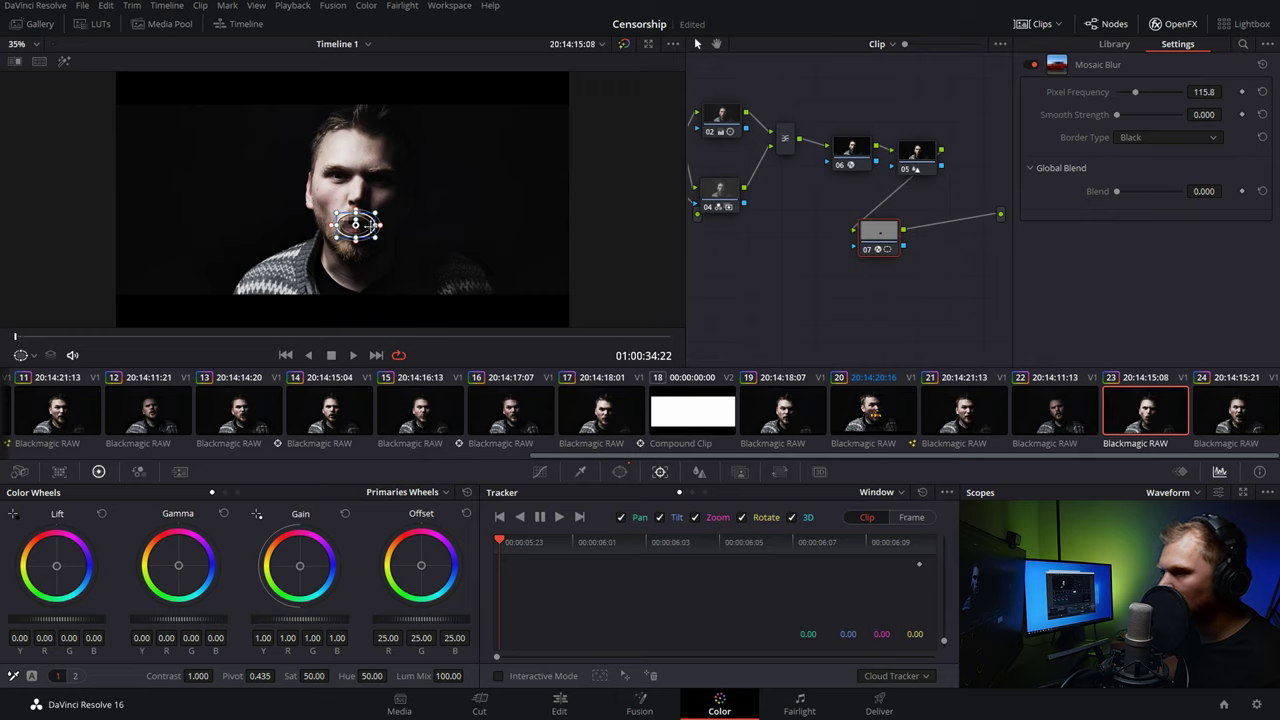
left_click(559, 516)
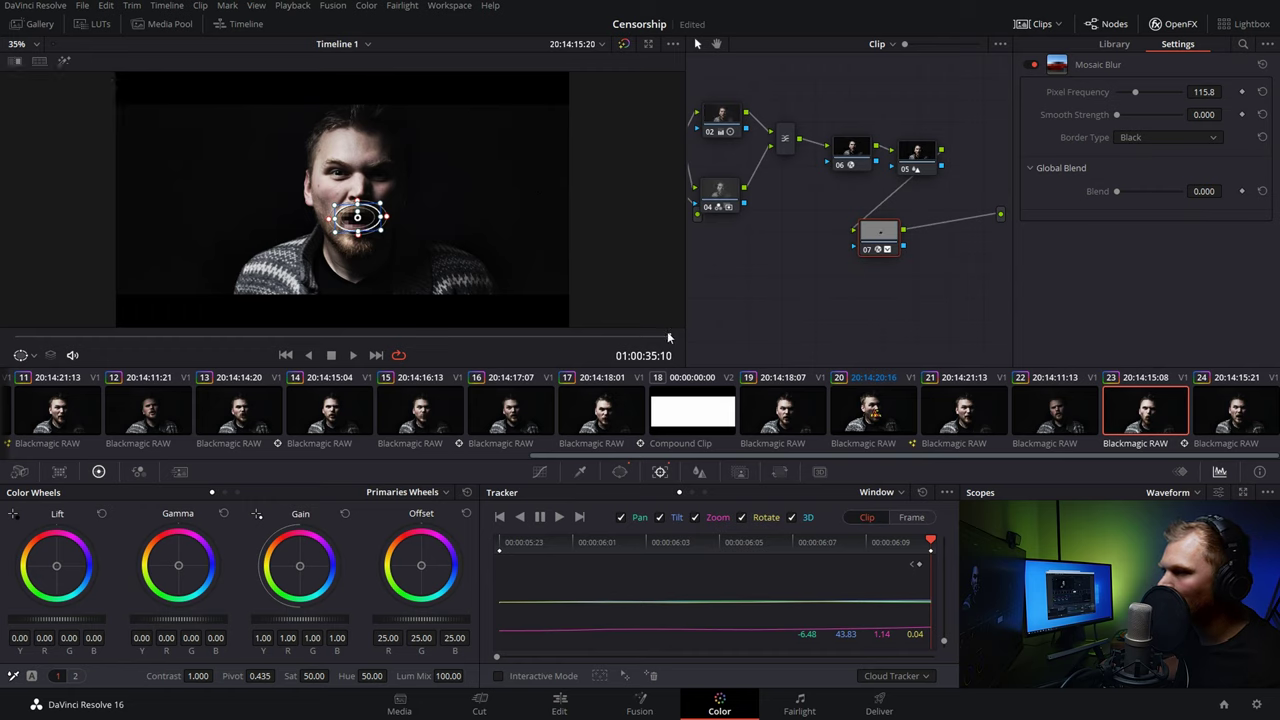
key("Left")
key("Left")
key("Left")
key("Left")
key("Left")
key("Left")
key("Left")
key("Left")
key("Left")
key("Left")
key("Left")
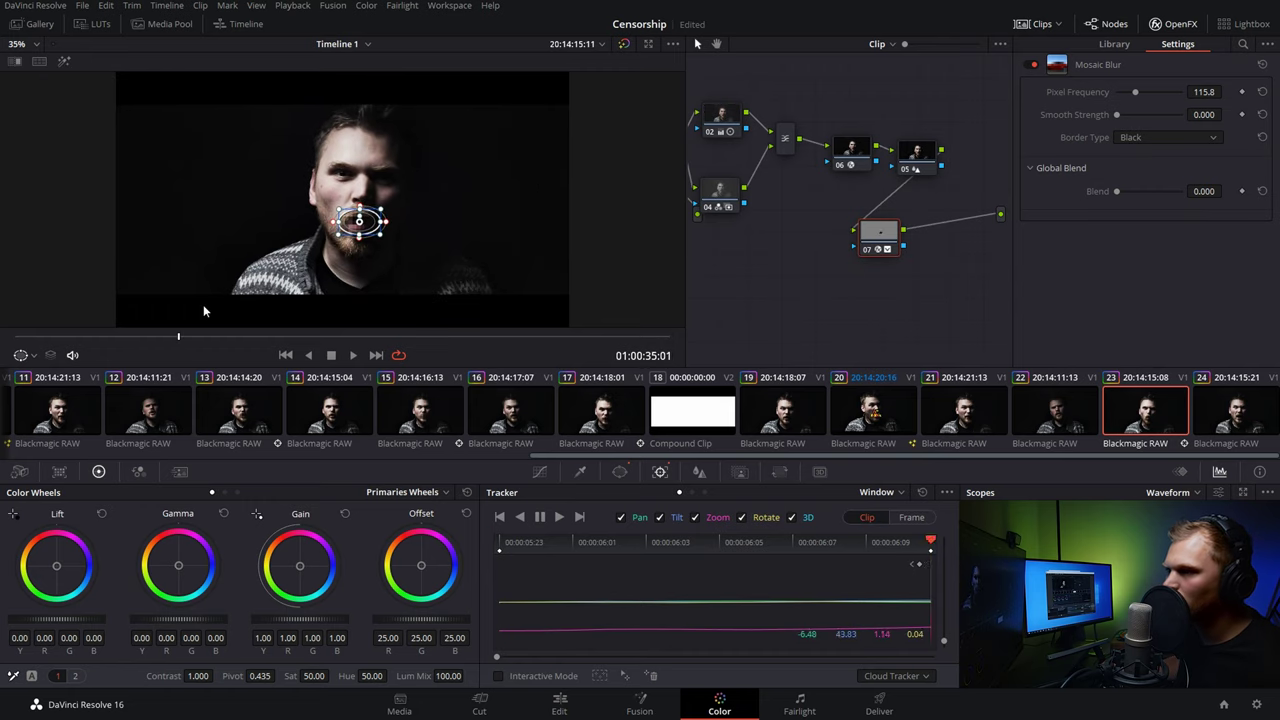
left_click(540, 468)
Play back the bleeped section on the Edit page
left_click(562, 703)
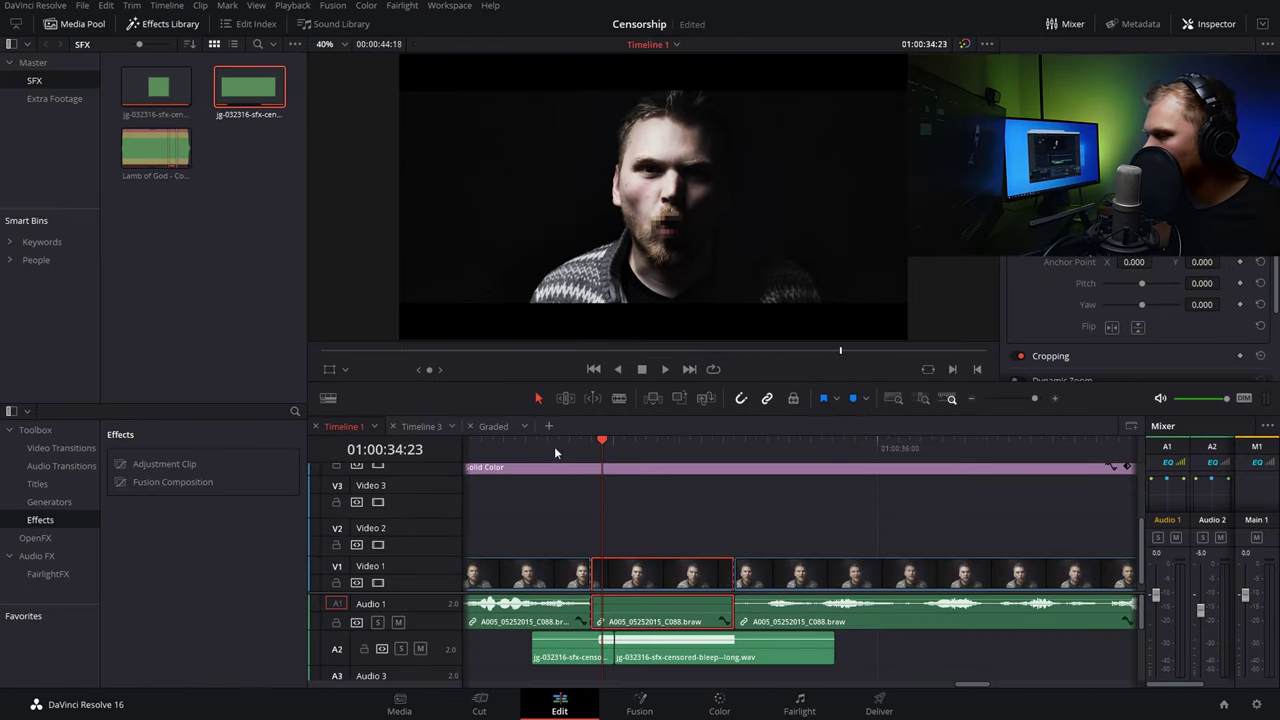
left_click(504, 442)
key("space")
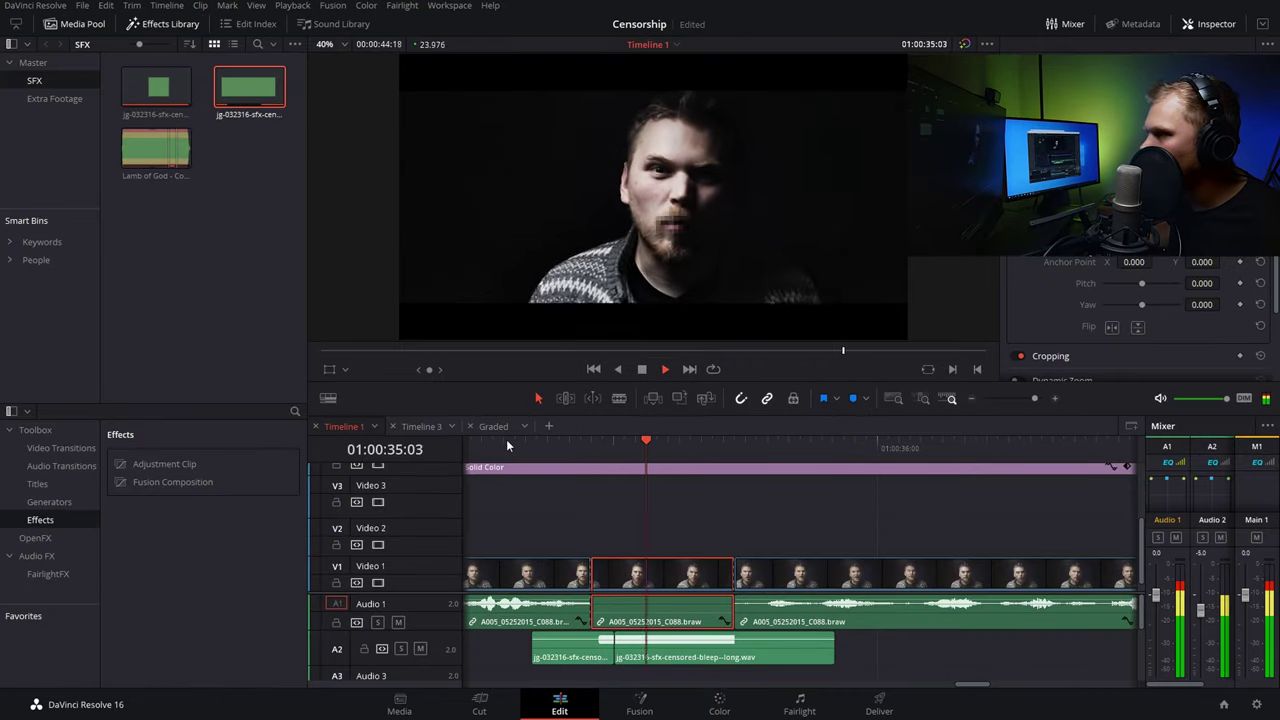
key("space")
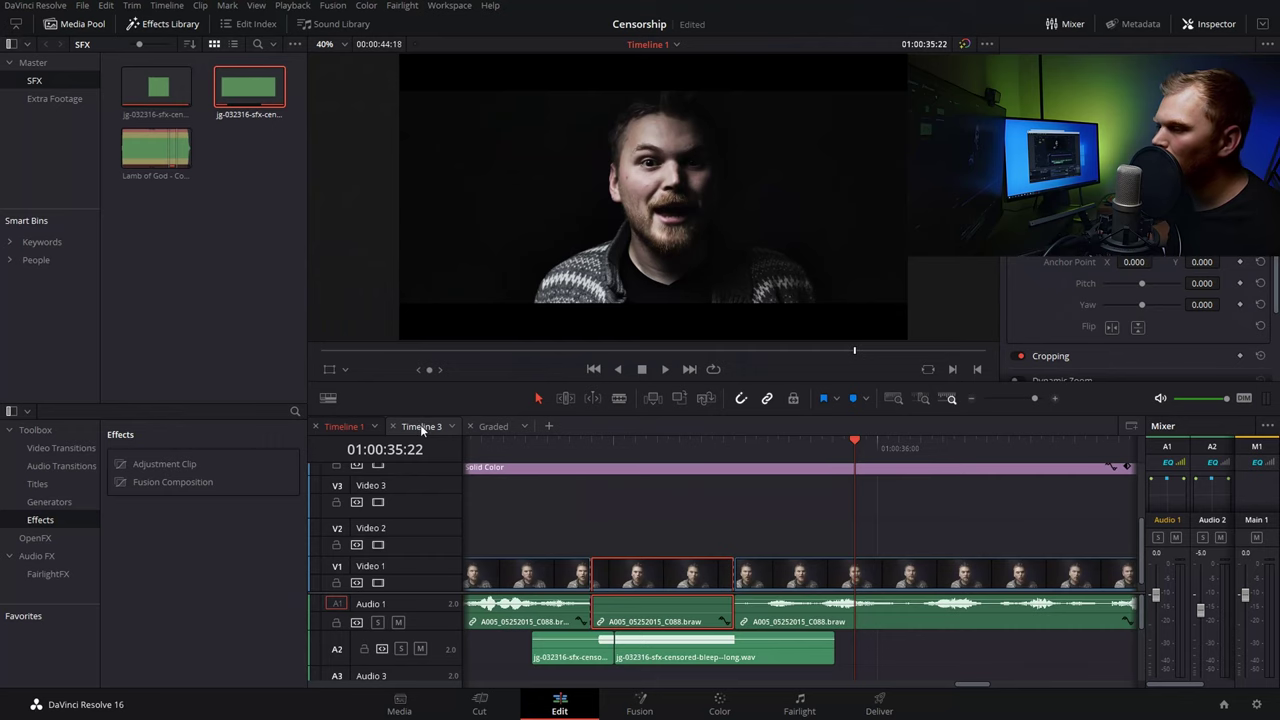
Open Timeline 3 at its start, preview the balcony clip, and take it to Color
left_click(420, 426)
key("Home")
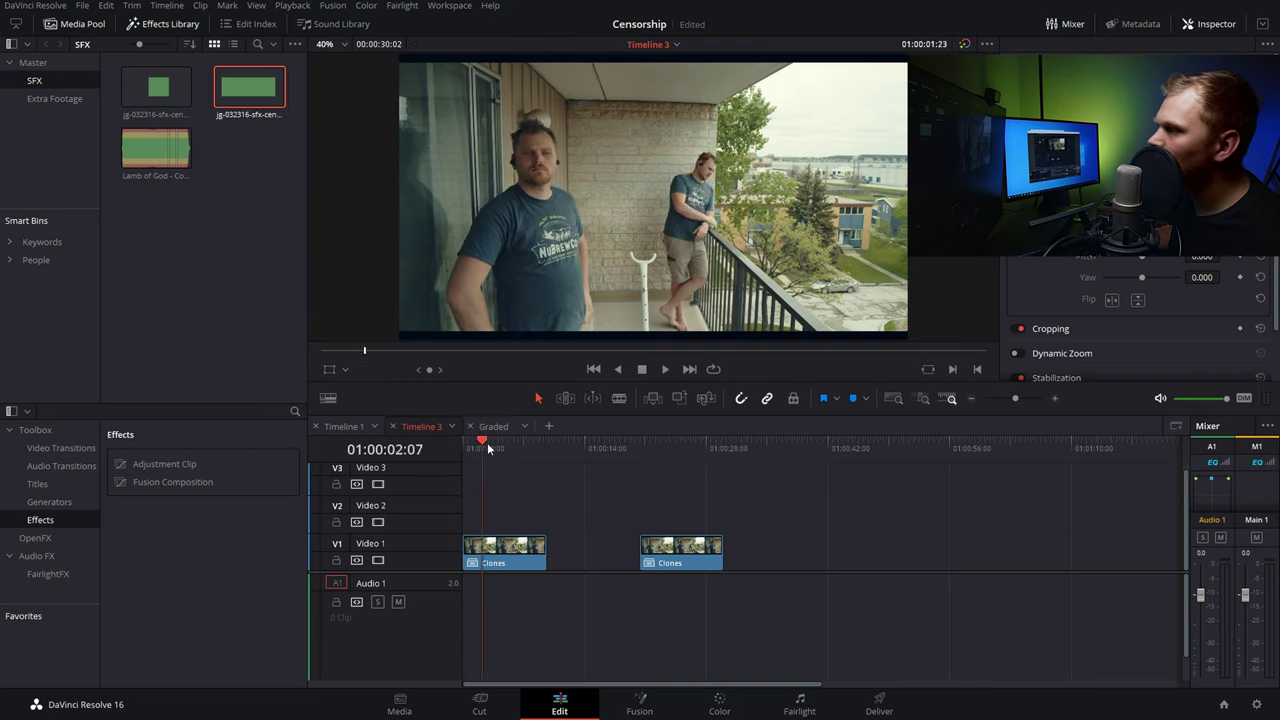
left_click_drag(487, 442, 464, 465)
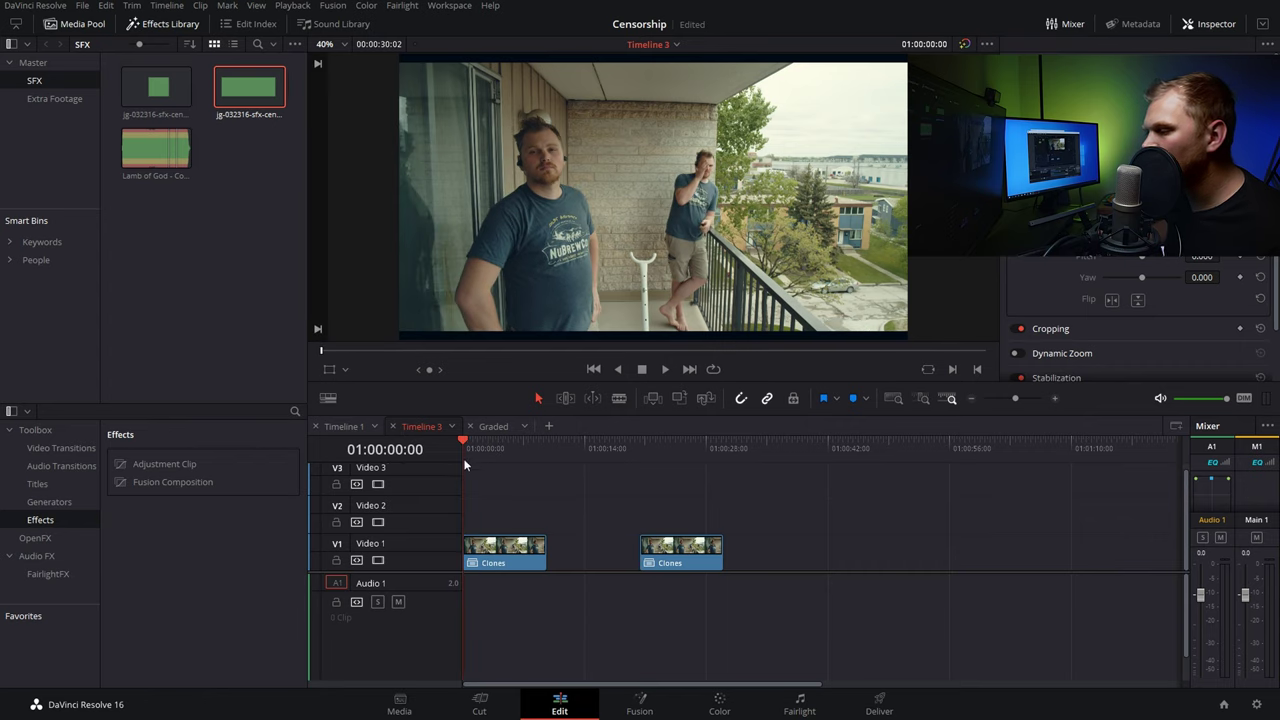
left_click(719, 704)
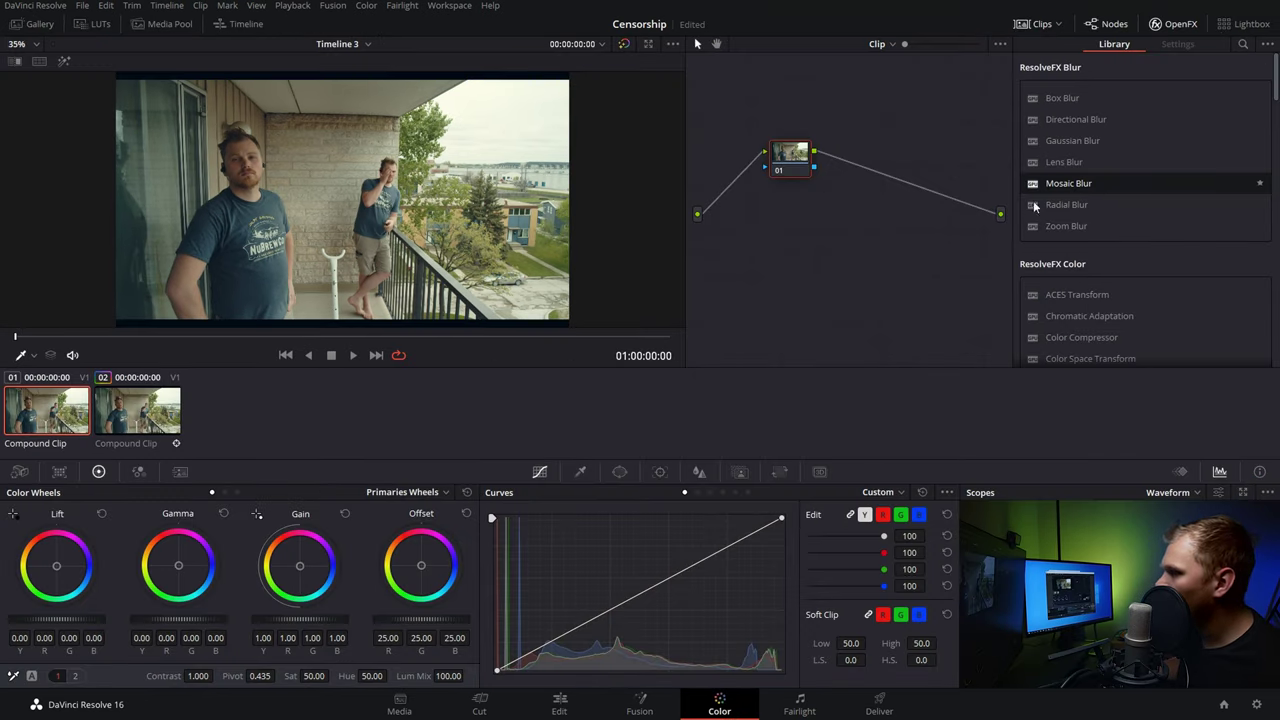
Apply Mosaic Blur at Pixel Frequency 56.9 to node 01, masked by a small circle on the man's face
left_click_drag(1069, 187, 792, 158)
left_click_drag(1204, 91, 1226, 91)
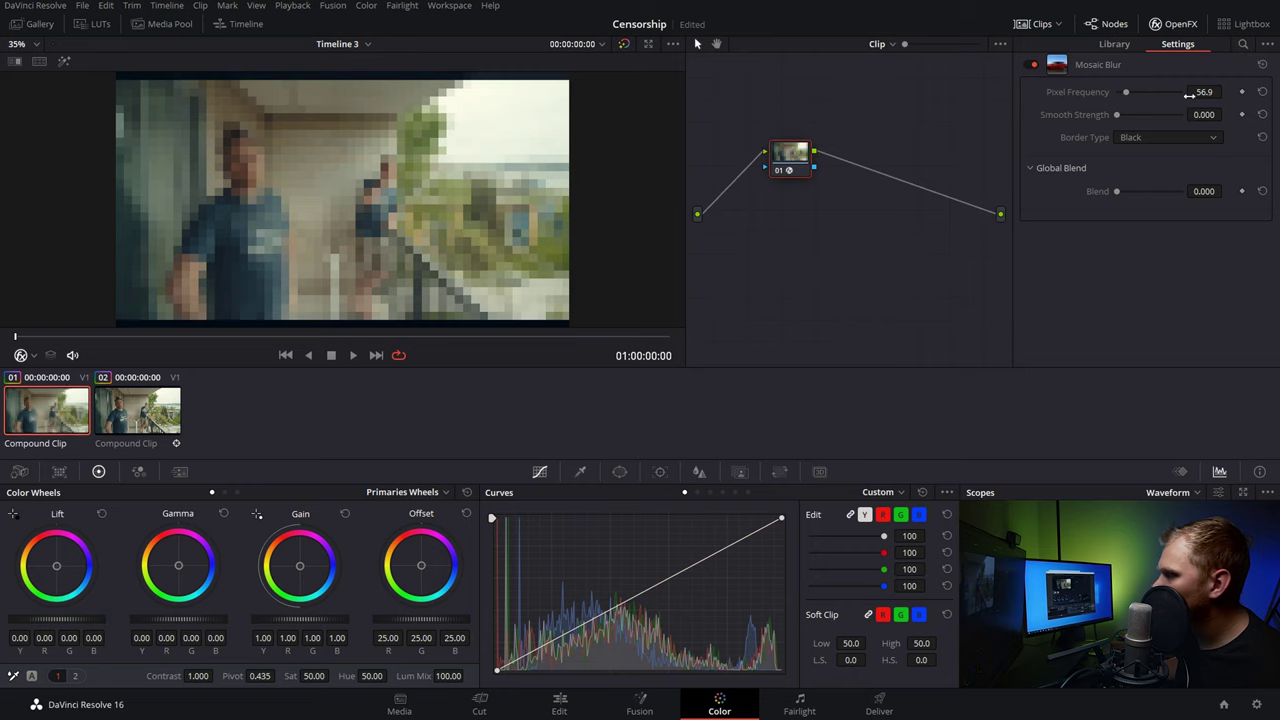
left_click(620, 472)
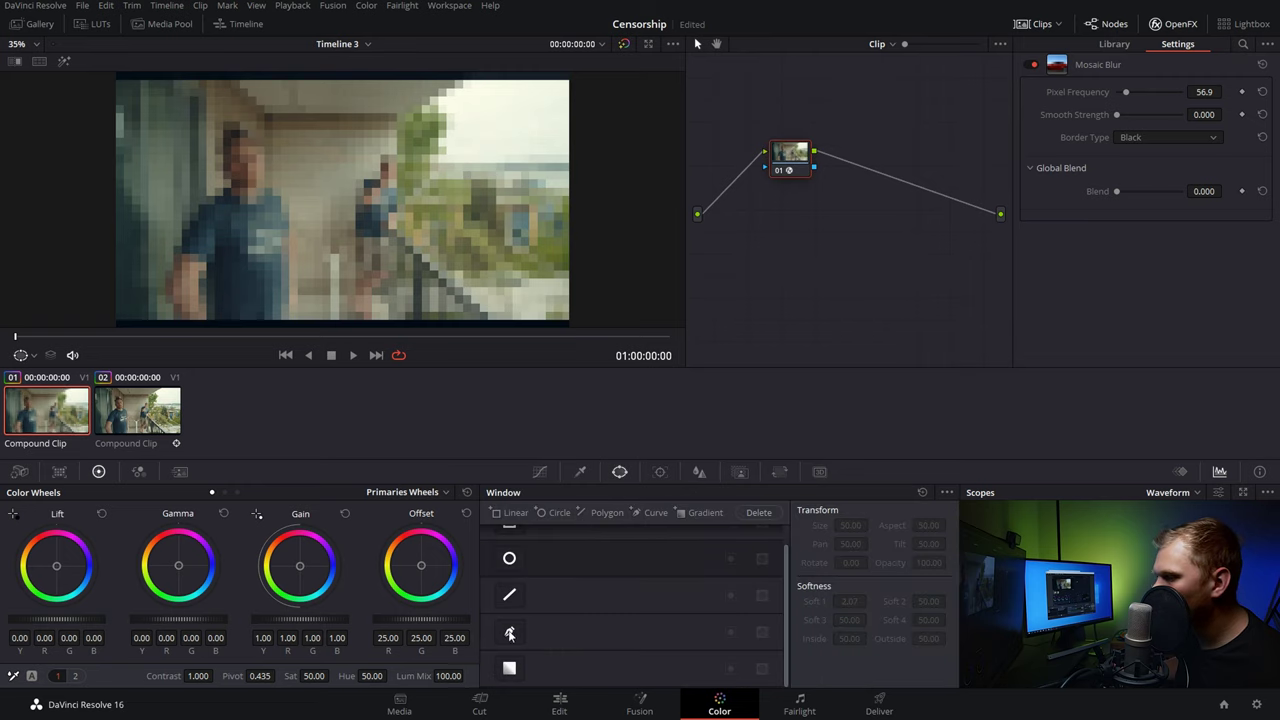
left_click(510, 557)
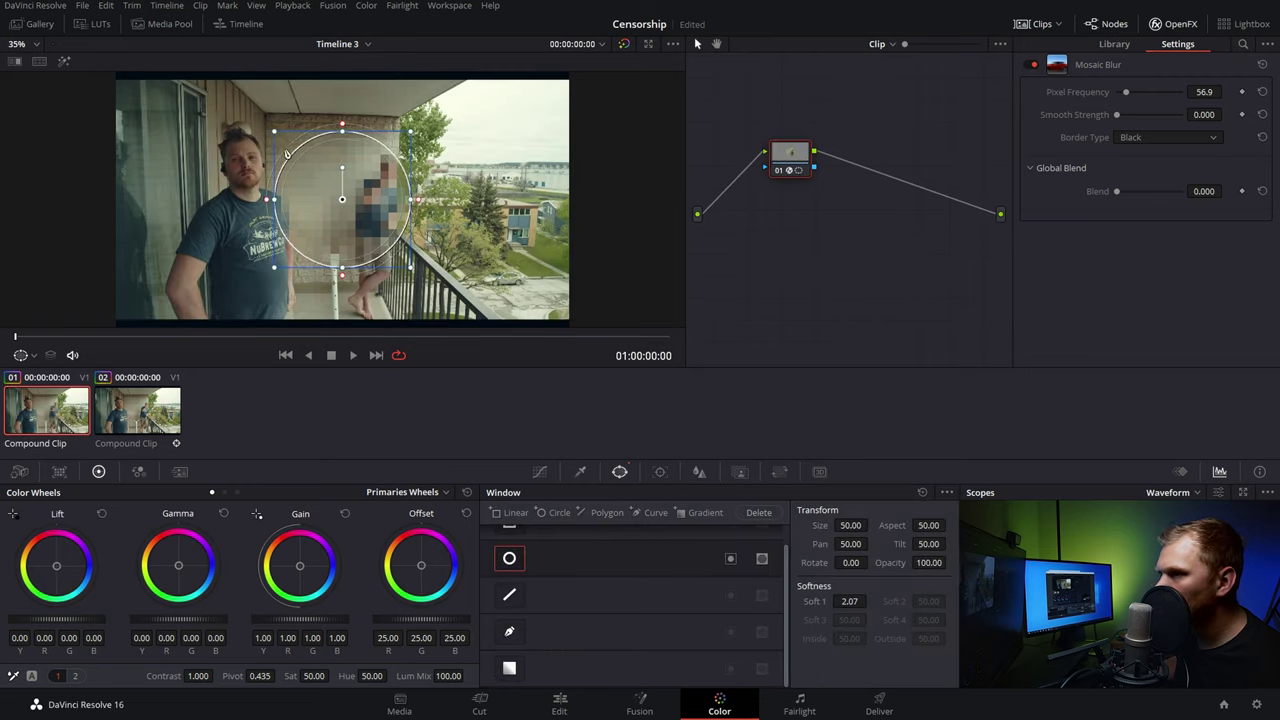
left_click_drag(287, 150, 388, 171)
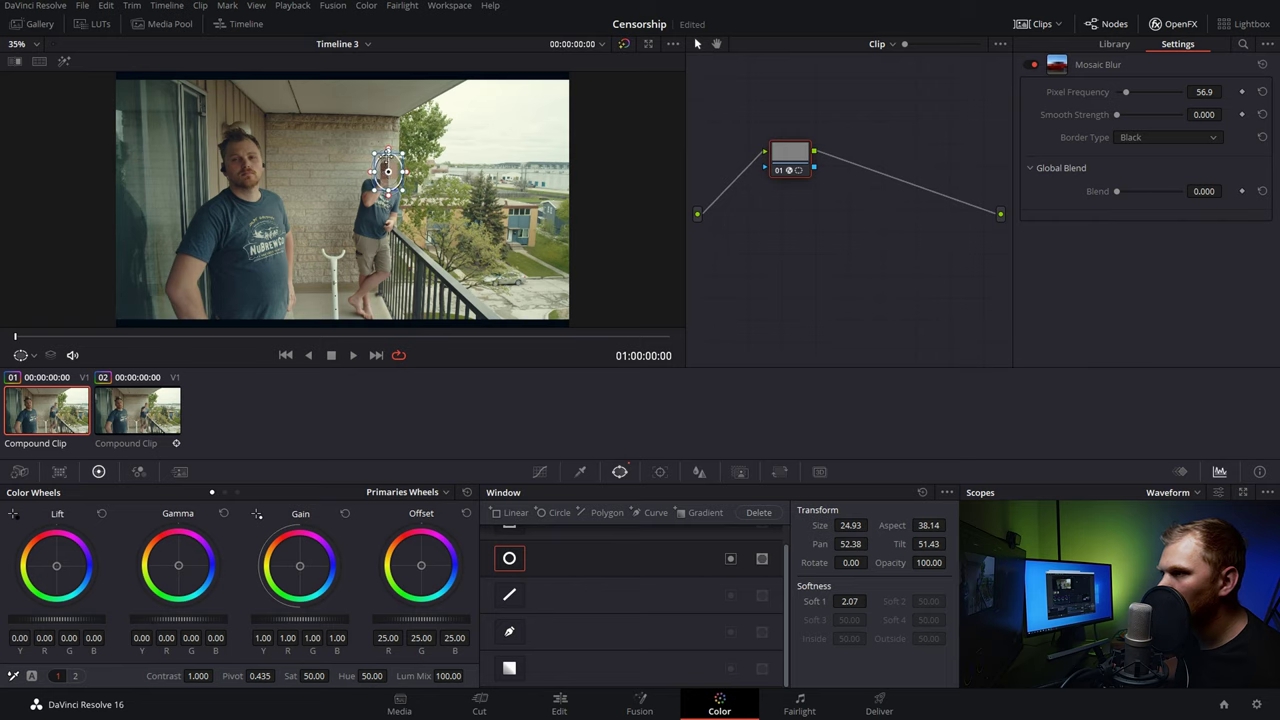
left_click(660, 472)
Track the face circle forward, then replay the balcony clip from the start to check the blur
left_click(560, 517)
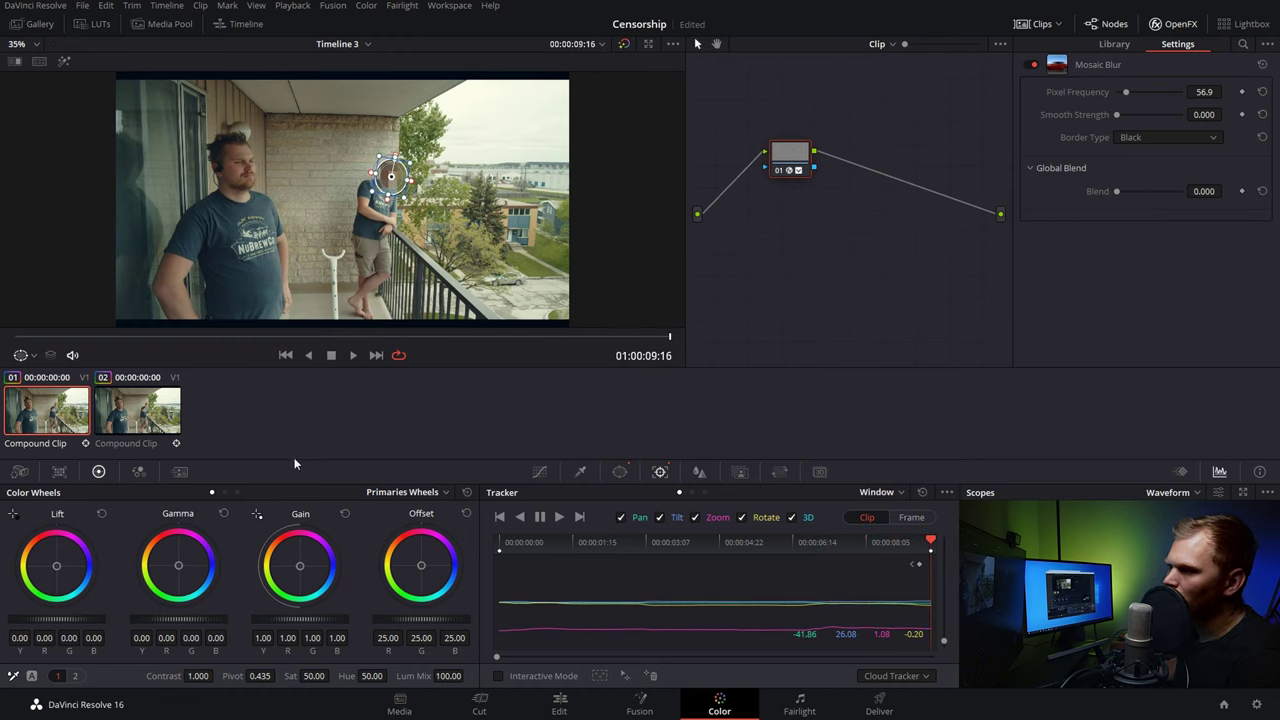
left_click(539, 471)
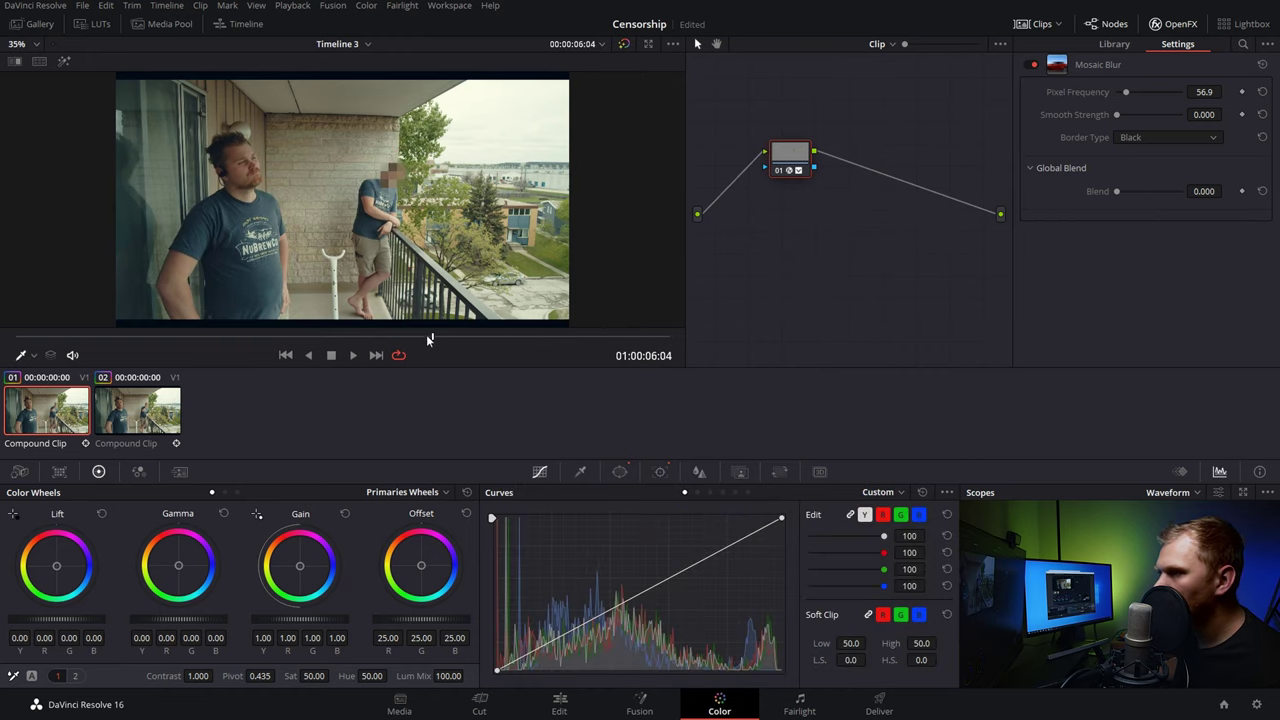
key("space")
key("Home")
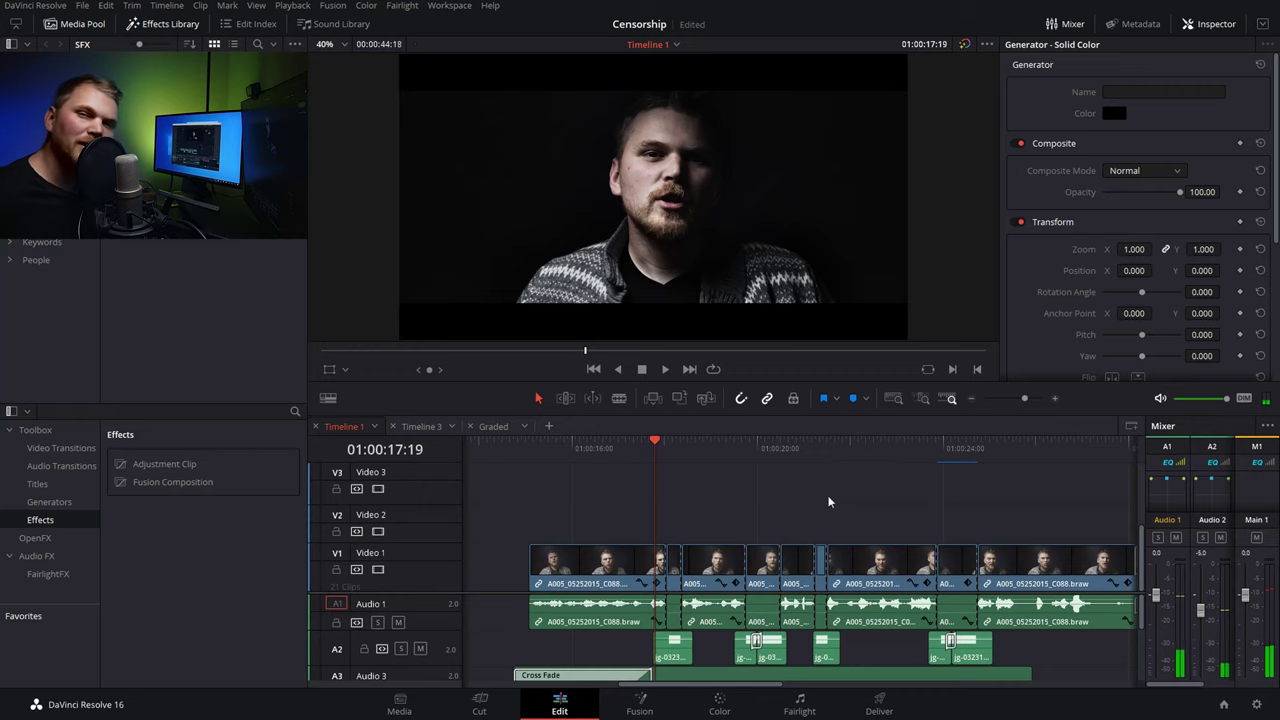
Scrub Timeline 1's playhead to the next censored word at 01:00:21:09
left_click_drag(656, 450, 672, 450)
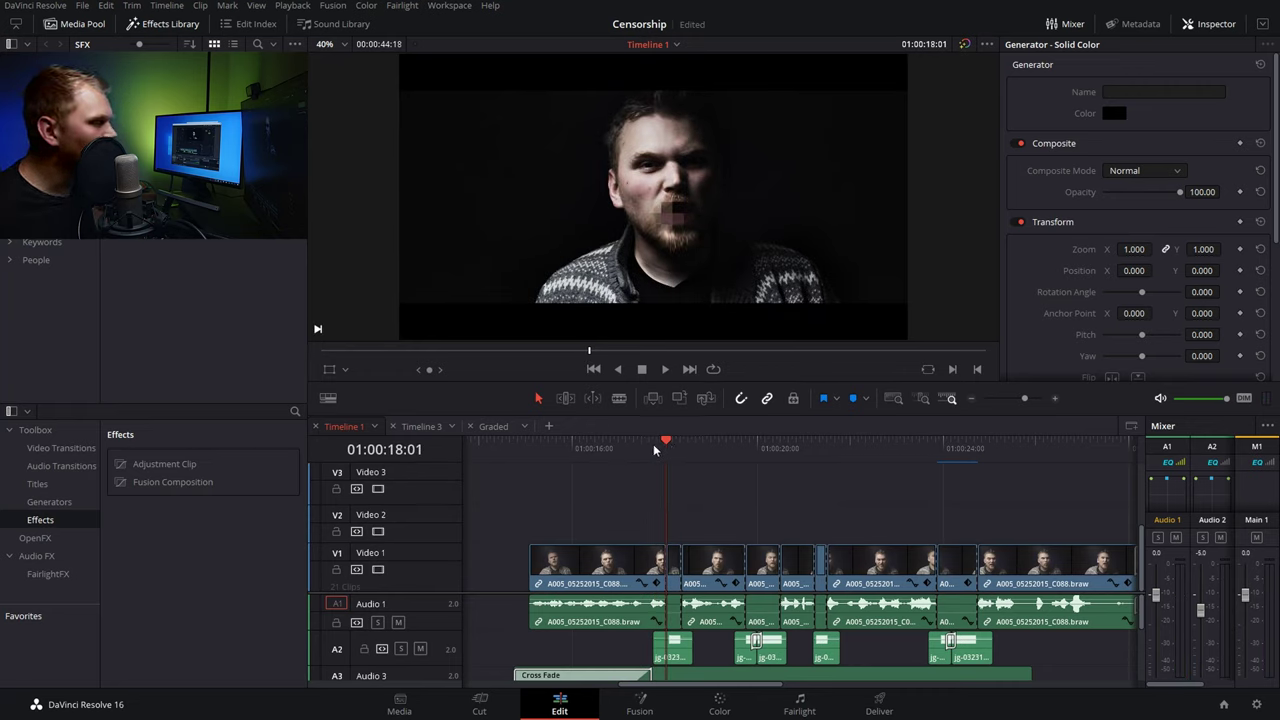
left_click_drag(672, 452, 788, 471)
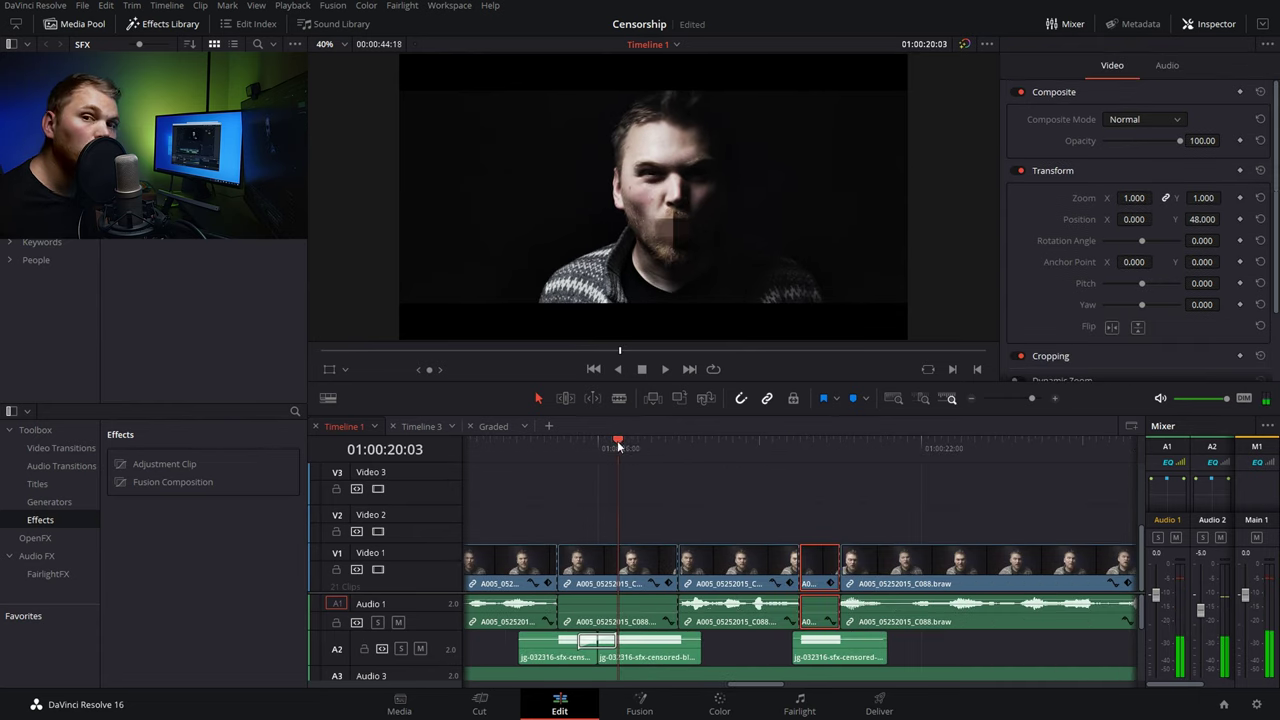
left_click_drag(617, 440, 820, 462)
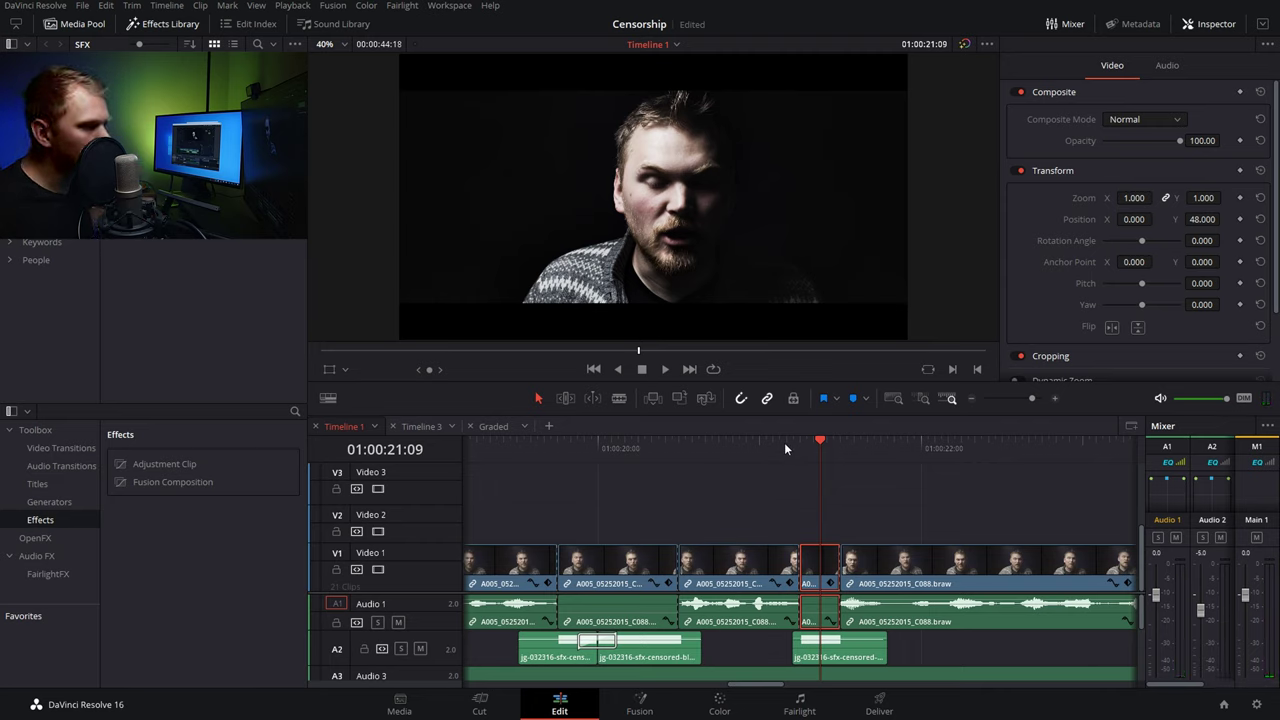
left_click(40, 484)
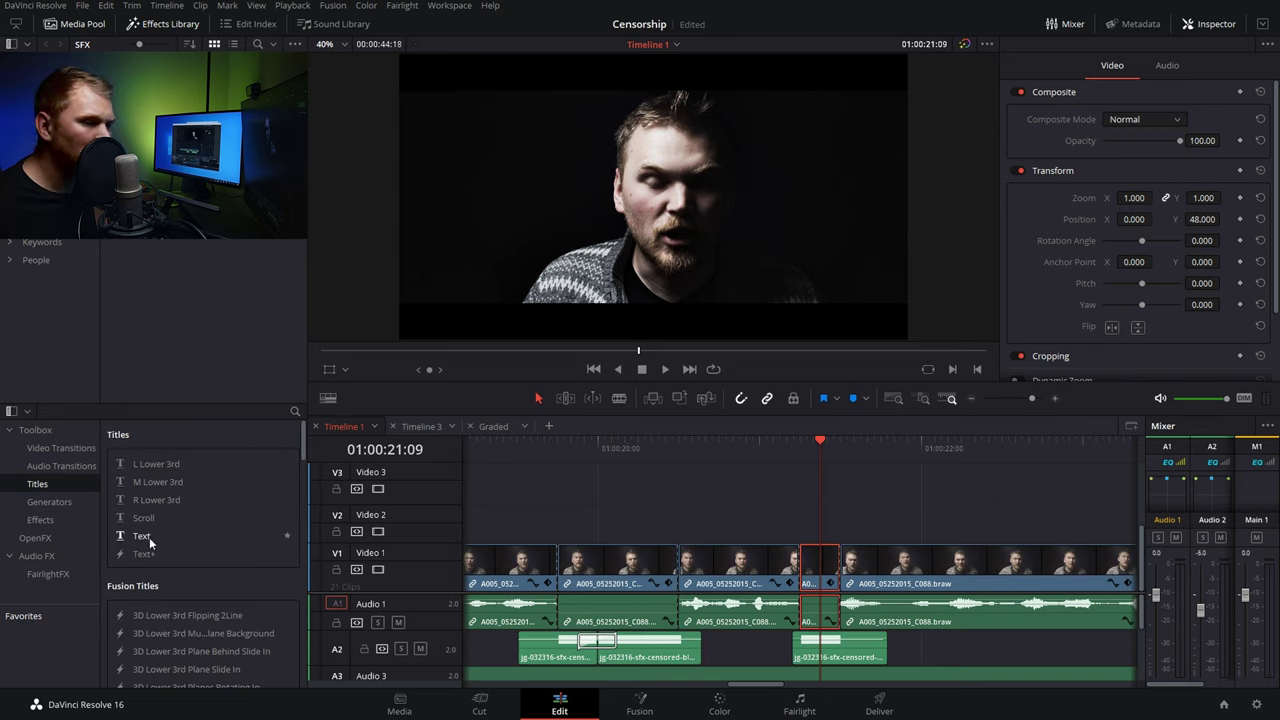
Place a Text title on Video 2 at the playhead and trim it to the bleep's length
left_click_drag(150, 542, 803, 537)
key("ctrl+minus")
key("ctrl+minus")
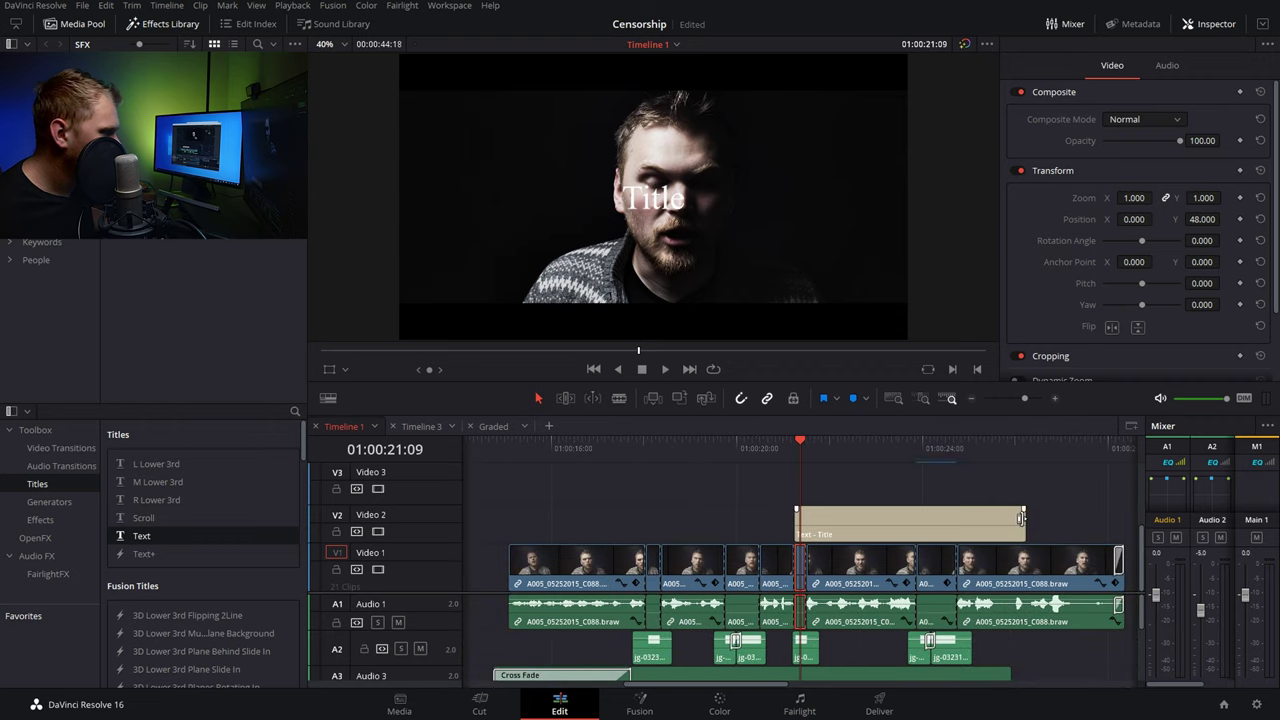
left_click_drag(1024, 525, 806, 527)
key("ctrl+equal")
key("ctrl+equal")
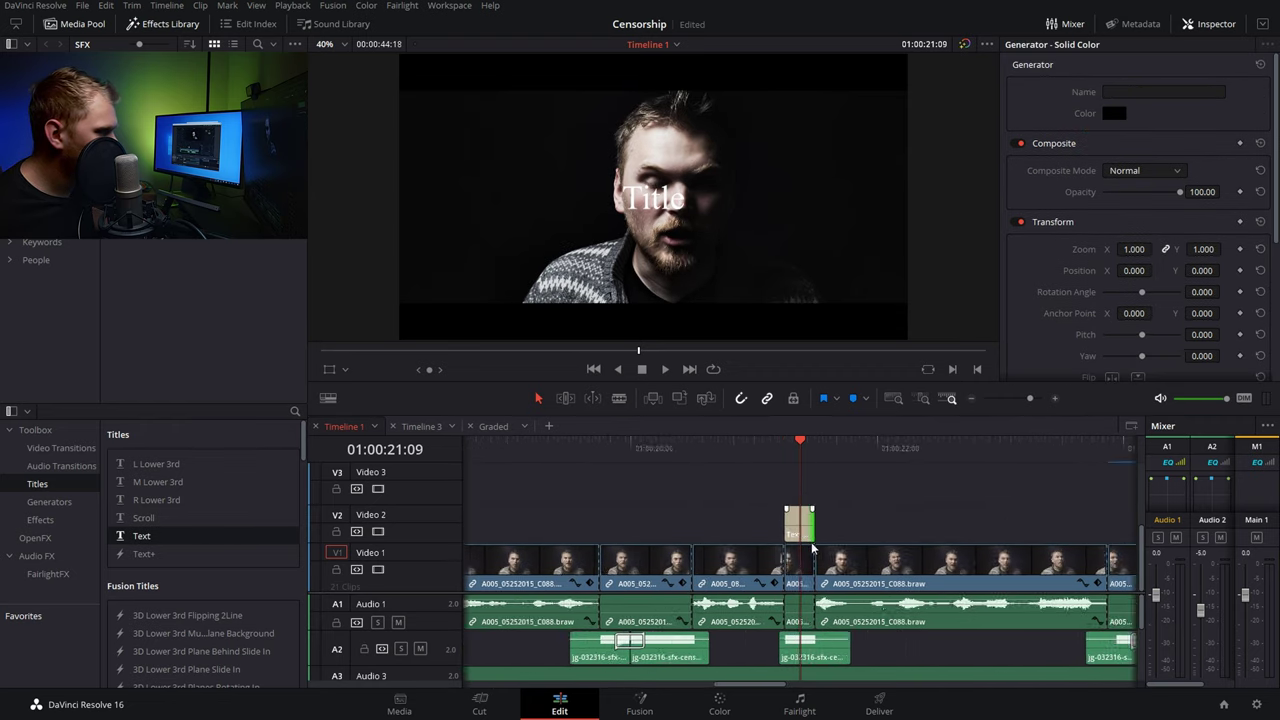
Set the title to black Impact Label reading F**@K and move it to Video 3
left_click(803, 527)
left_click(1171, 187)
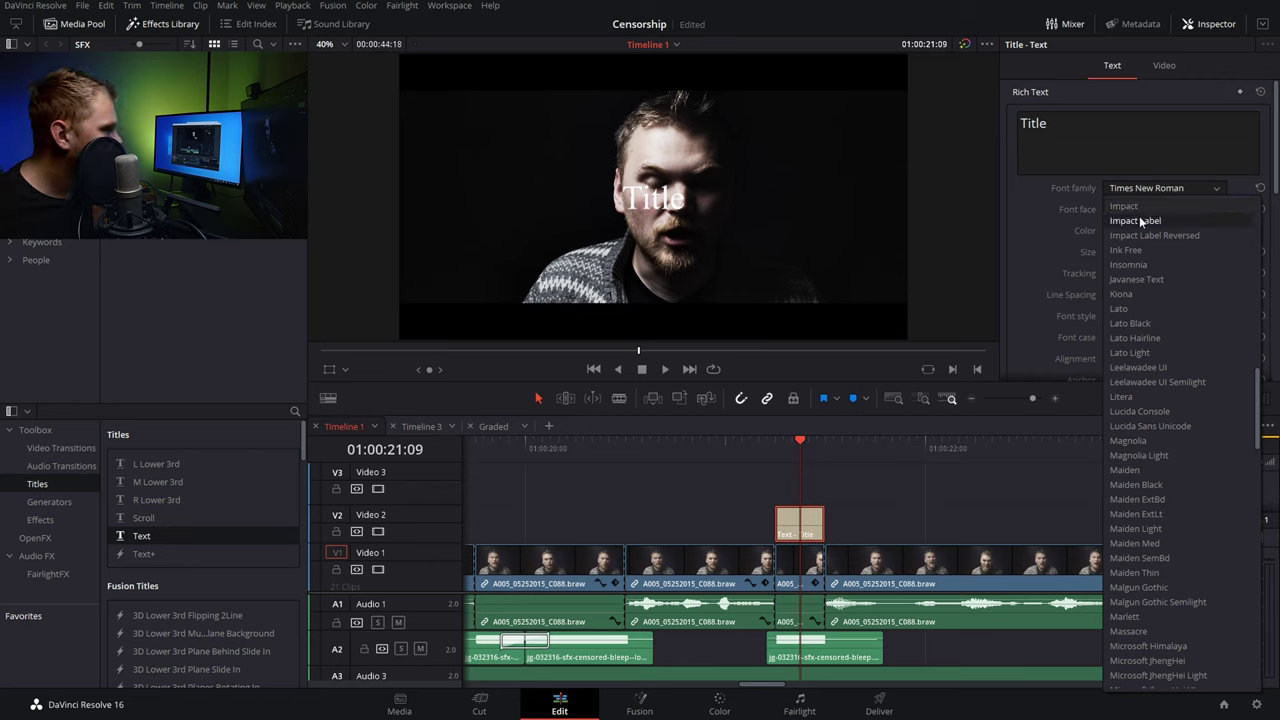
left_click(1139, 220)
left_click(1114, 230)
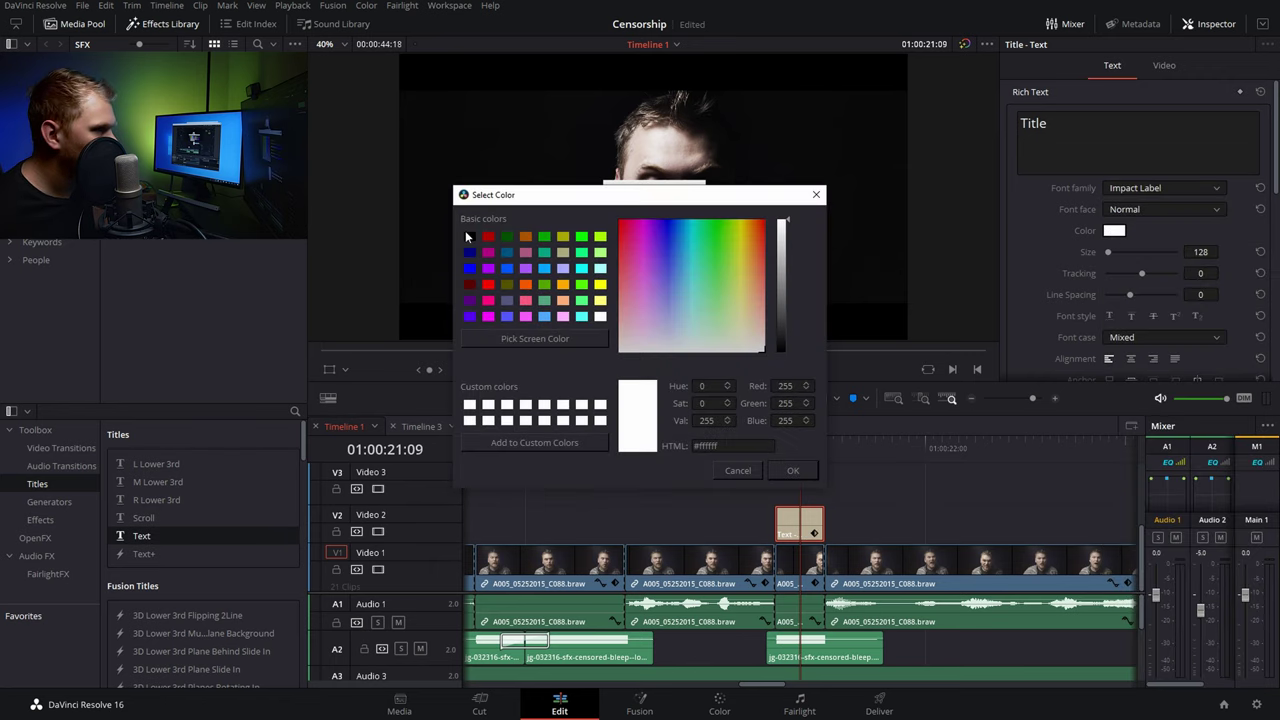
left_click(469, 237)
left_click(786, 471)
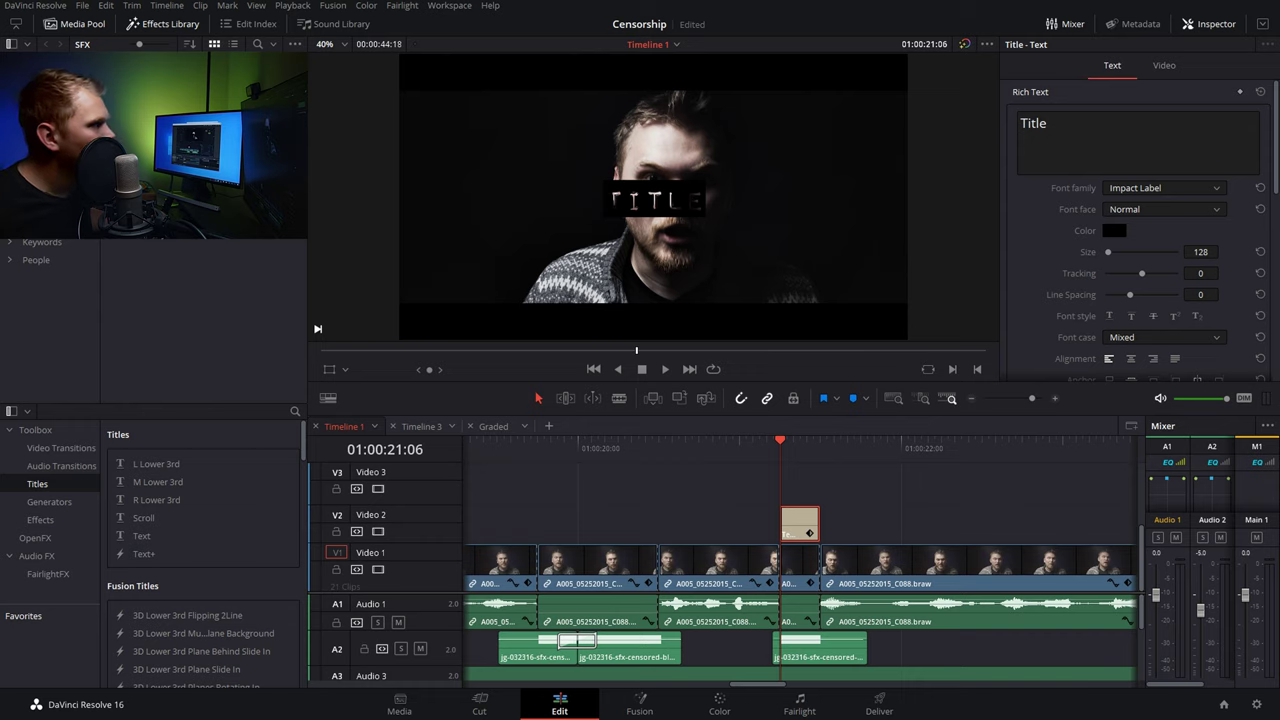
type("F")
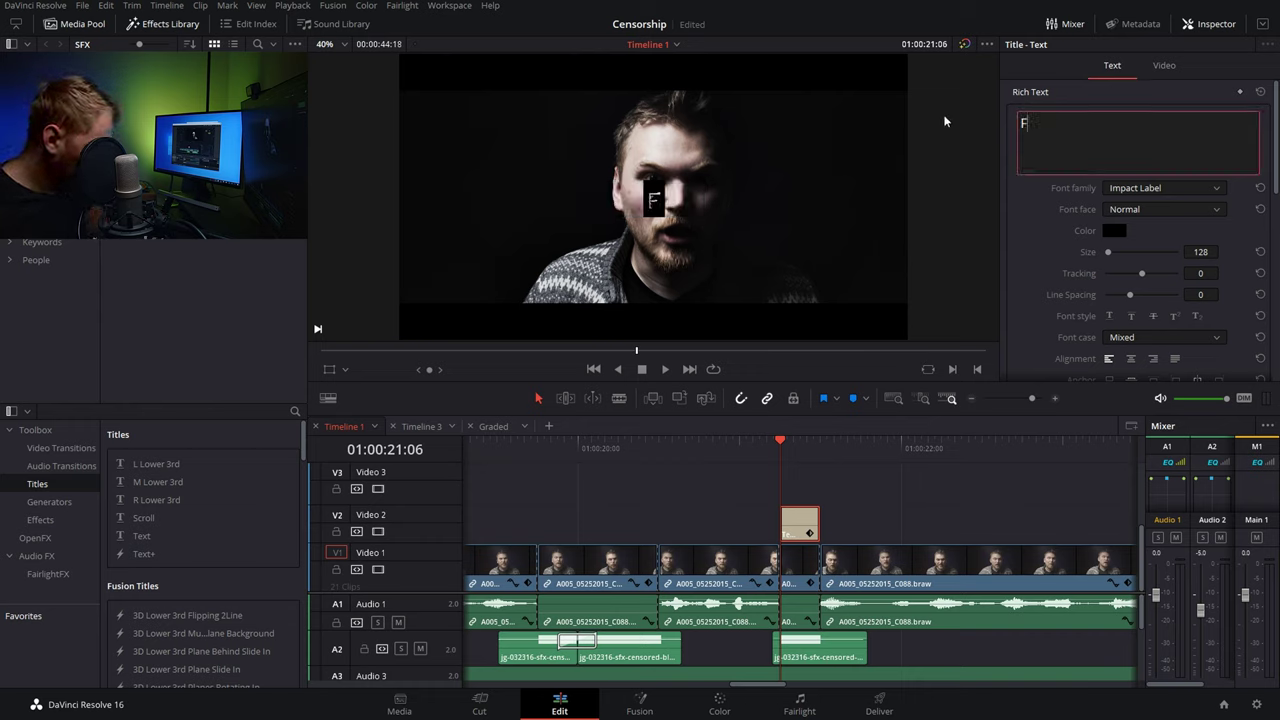
type("**@")
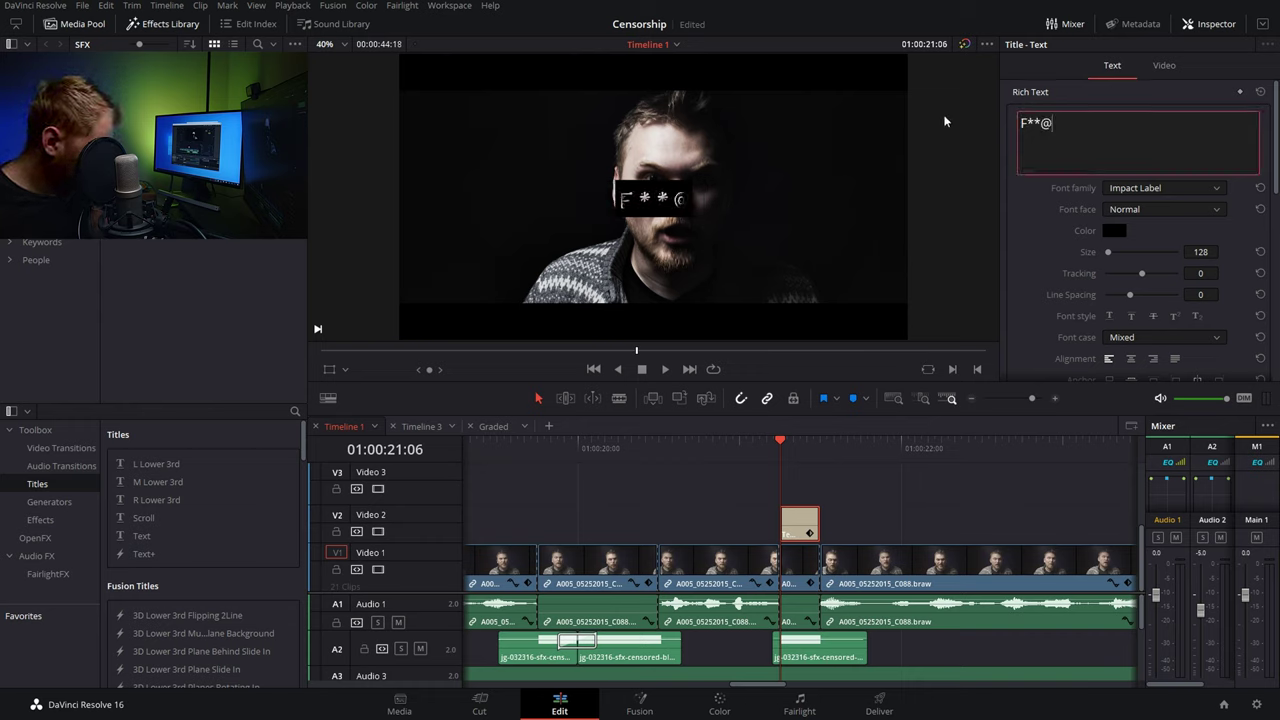
type("K")
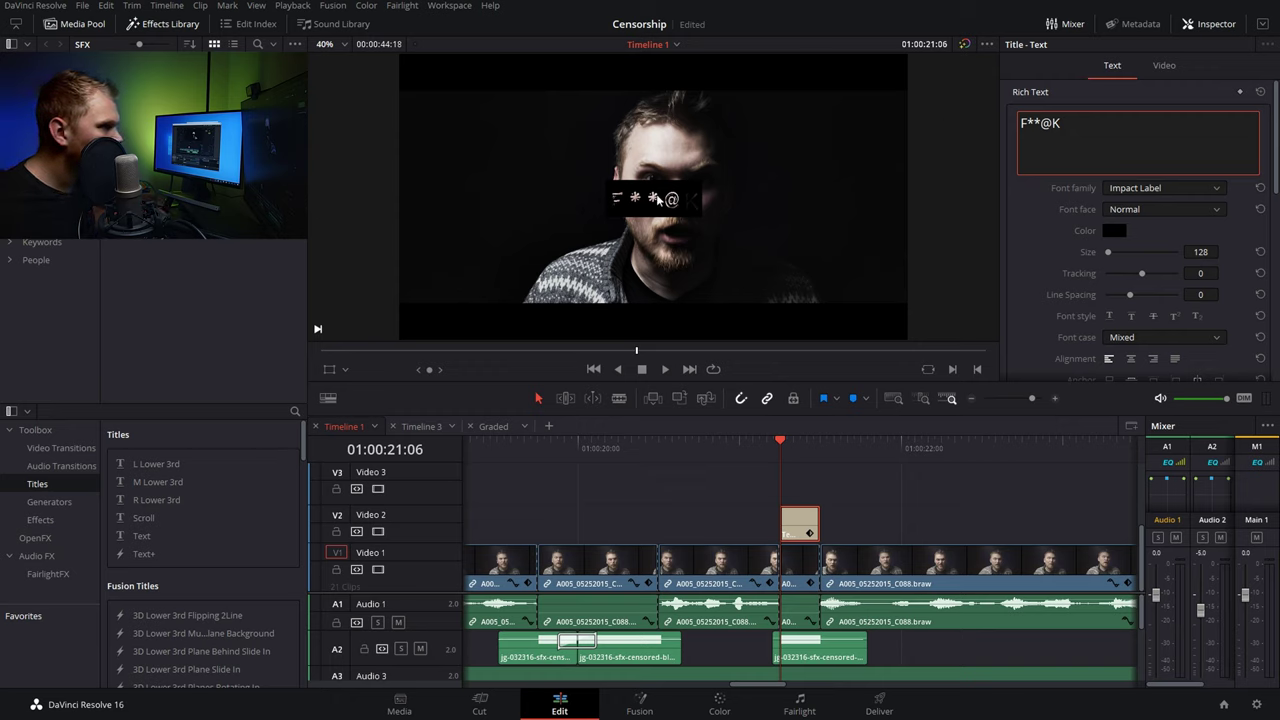
left_click_drag(812, 527, 805, 500)
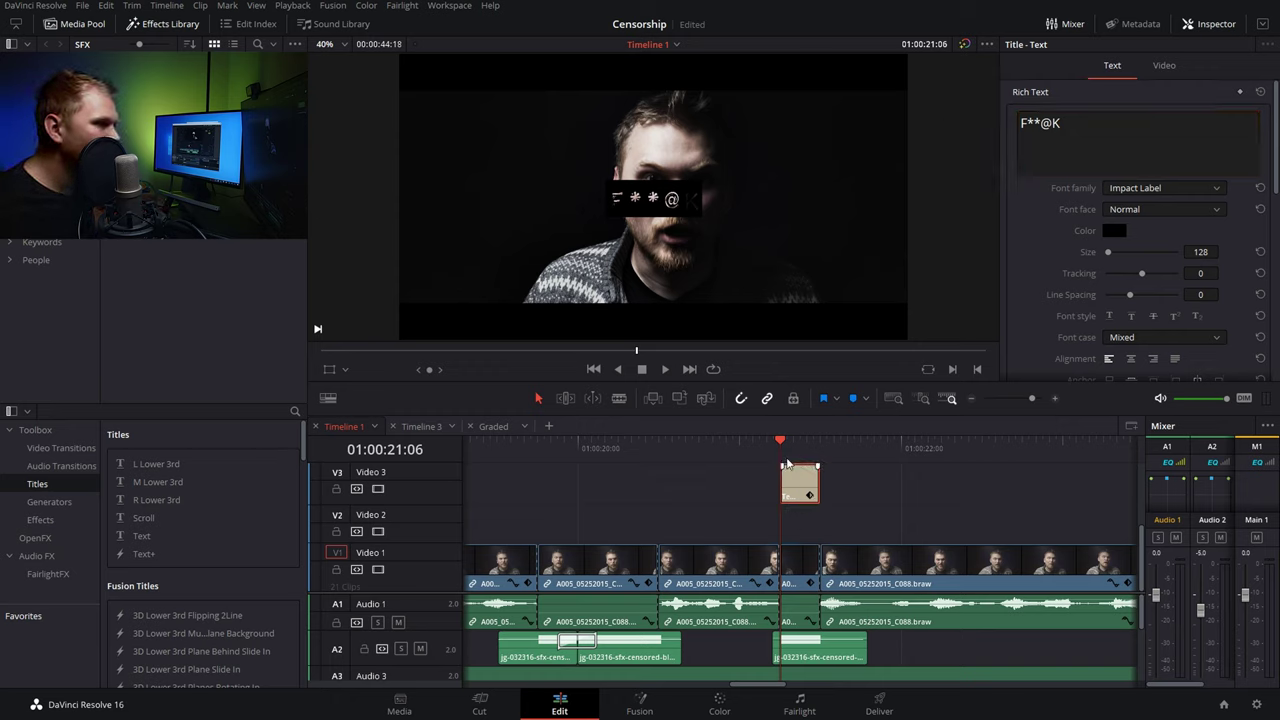
Add a white Solid Color on Video 2, trimmed to the title and cropped from the left
left_click(44, 503)
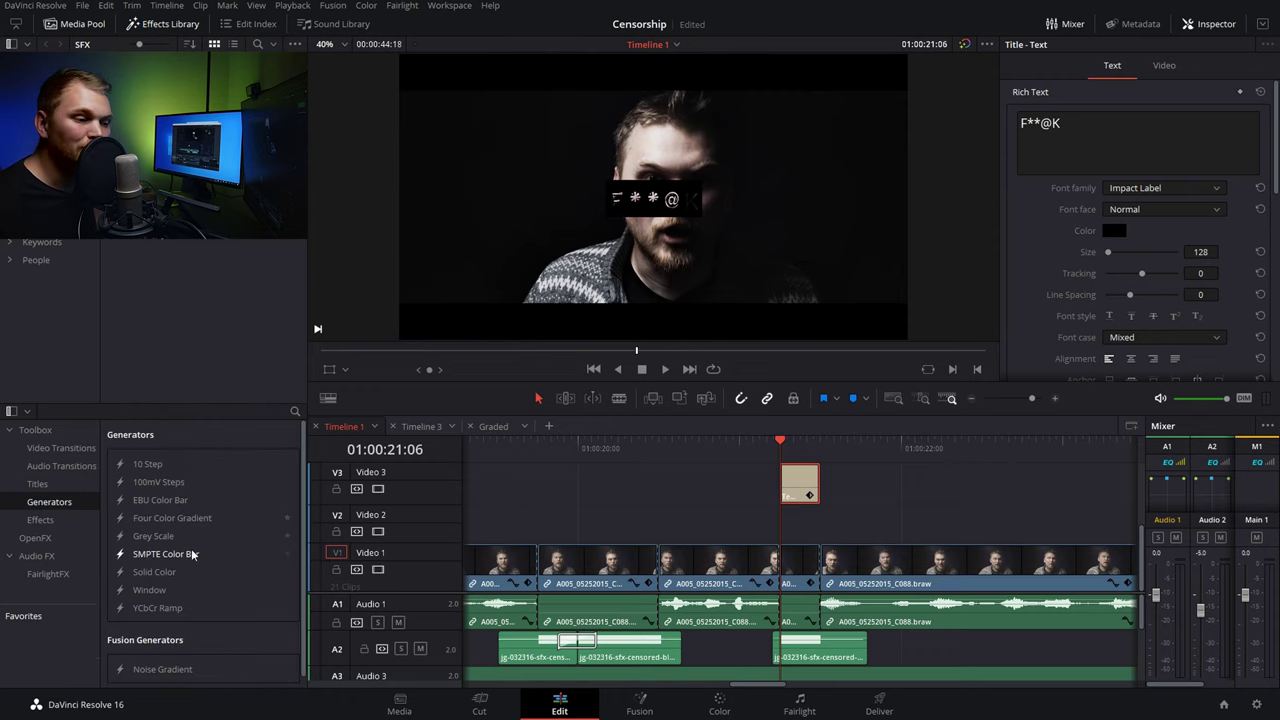
left_click_drag(165, 573, 858, 531)
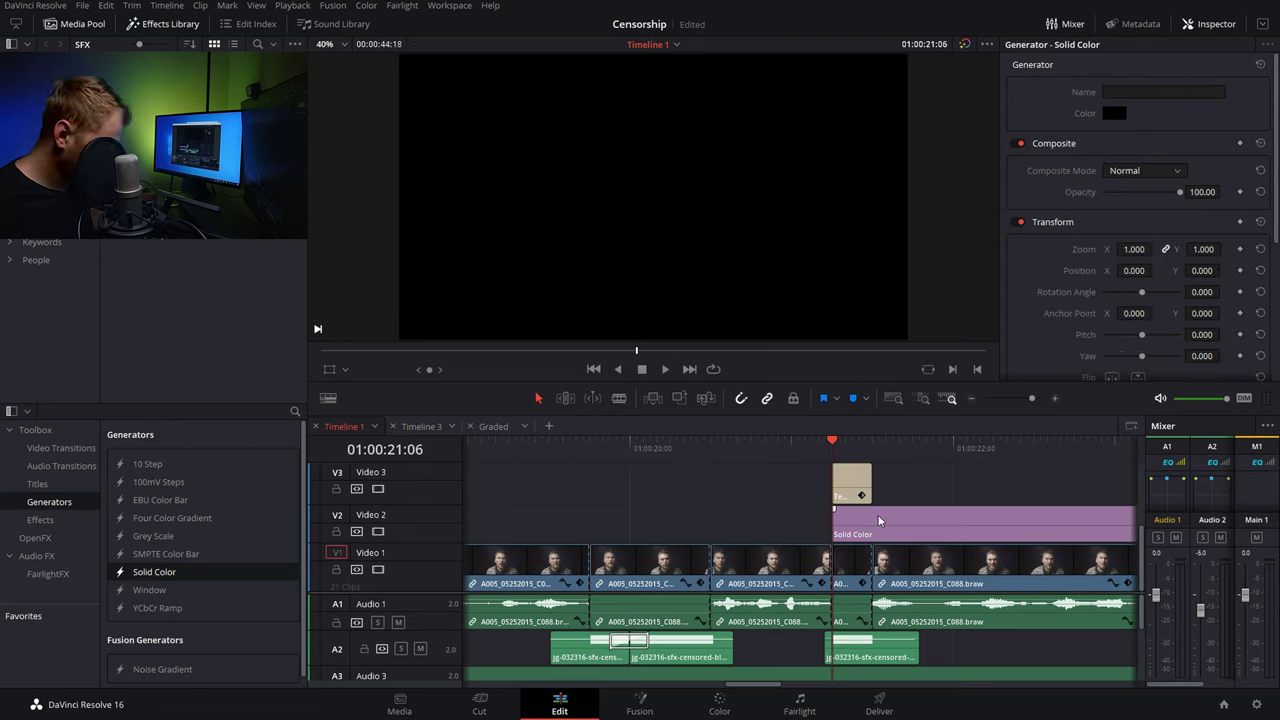
left_click(851, 520)
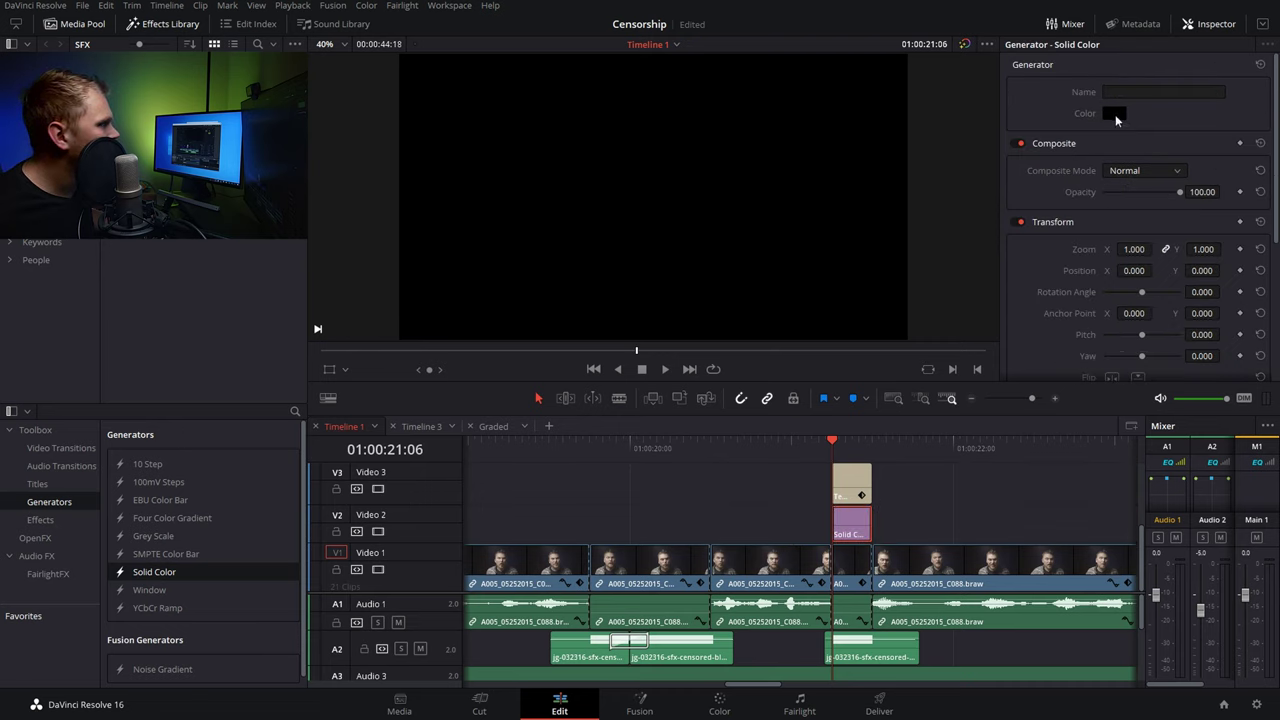
left_click(1115, 114)
left_click(600, 317)
left_click(792, 470)
scroll(1109, 236, "down", 4)
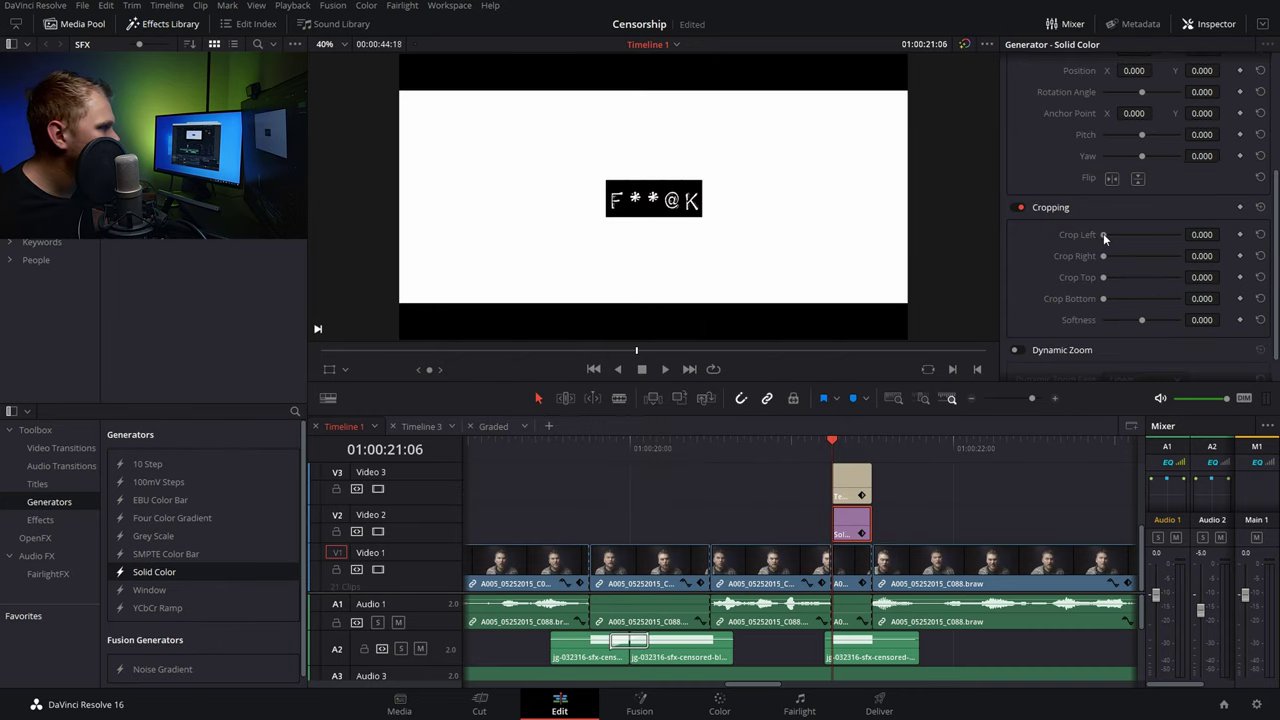
left_click_drag(1104, 234, 1135, 241)
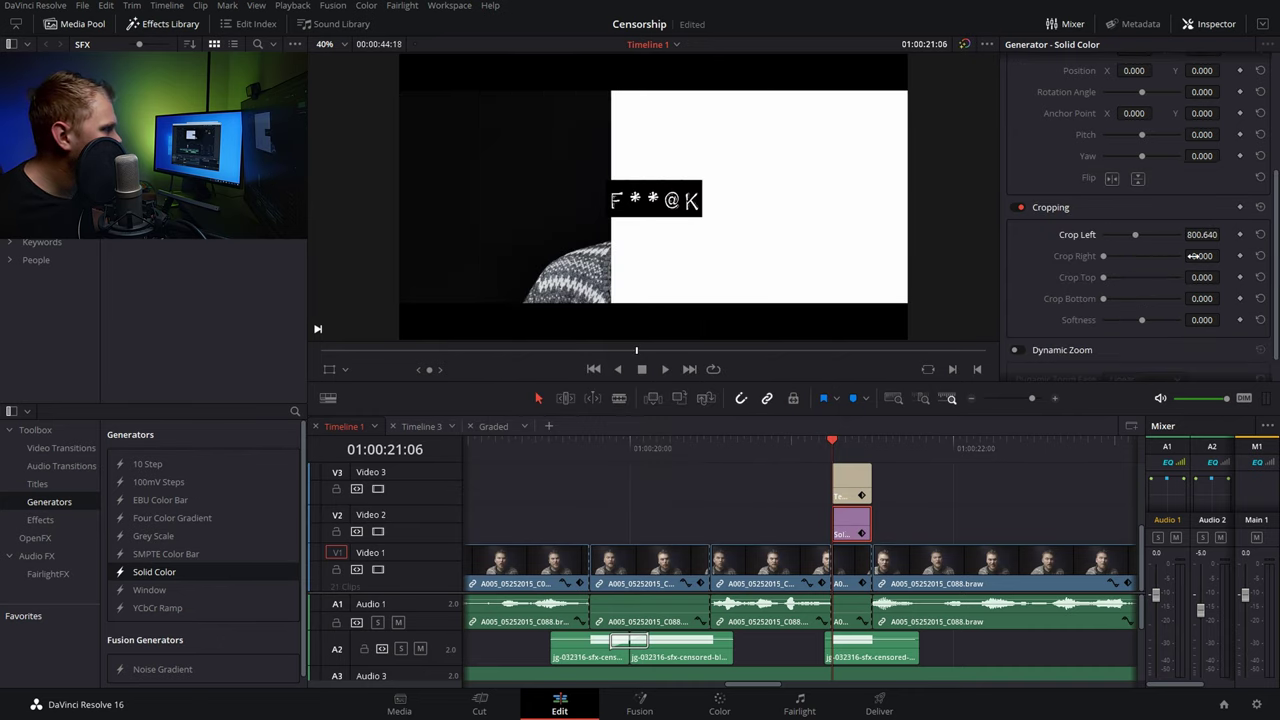
Combine the F**@K title and white solid into a compound clip, then play back the censored moment
left_click(845, 487)
right_click(845, 487)
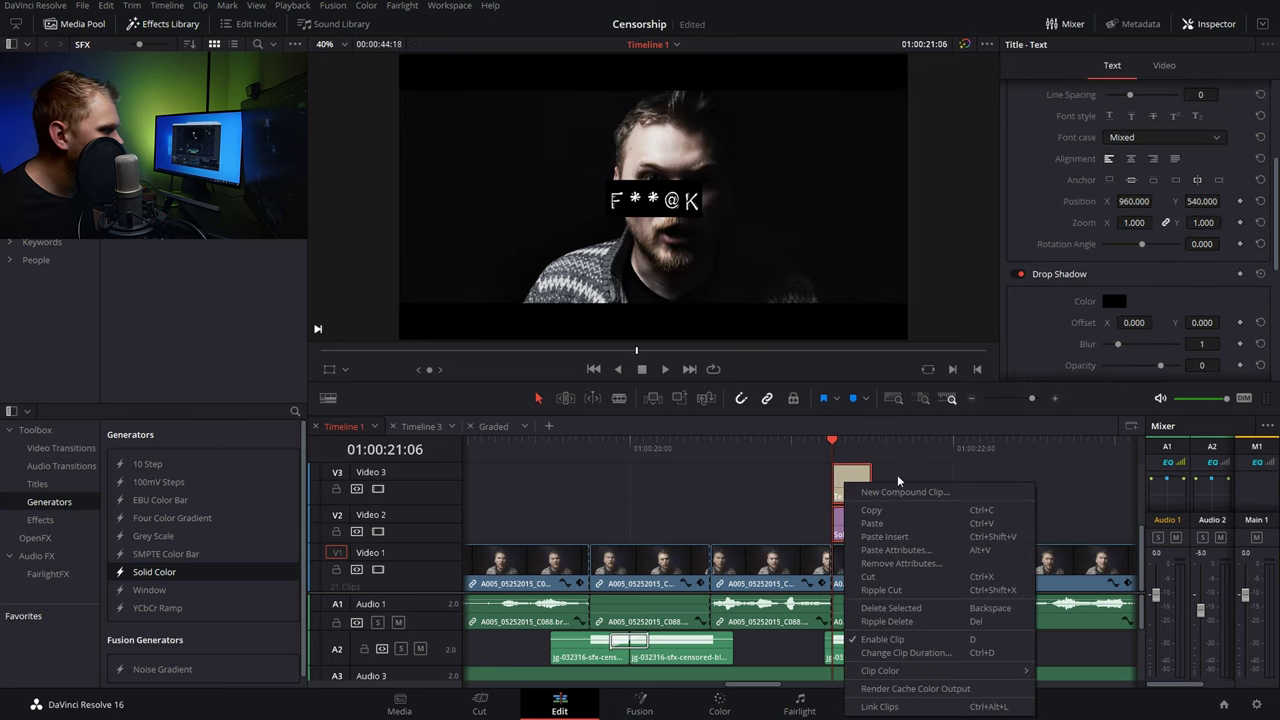
left_click(874, 488)
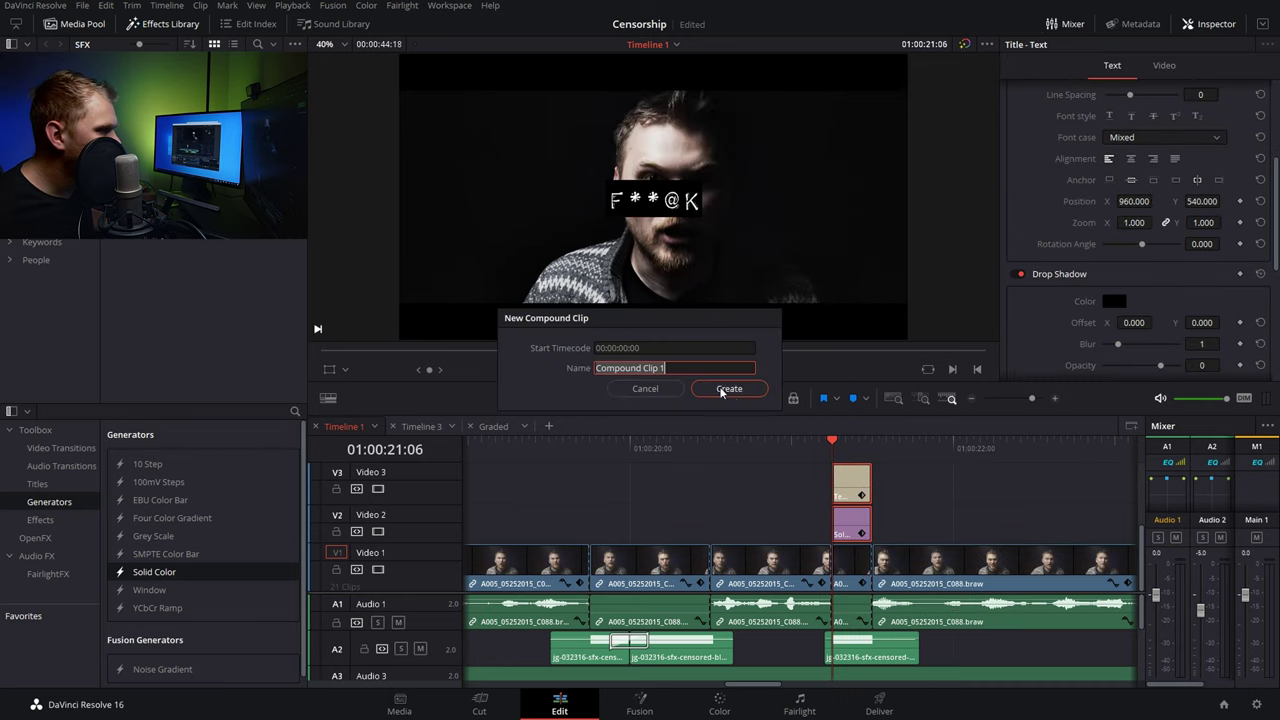
left_click(690, 387)
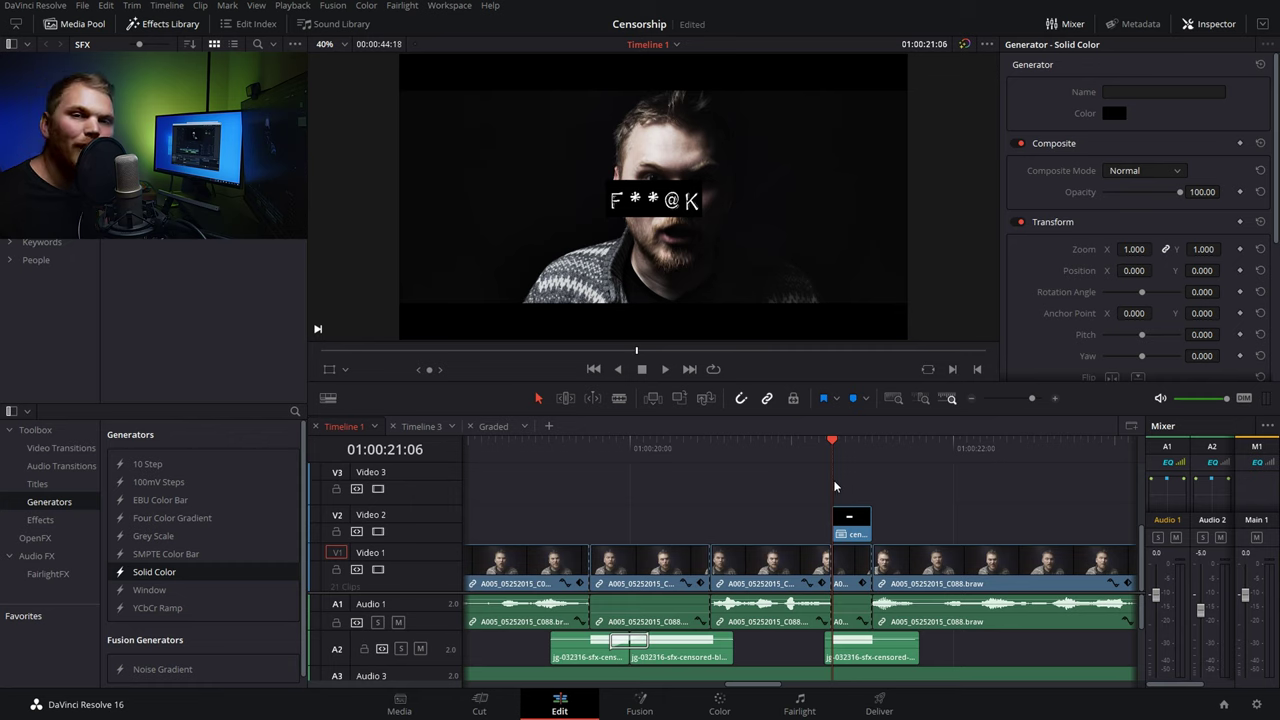
key("space")
left_click(837, 516)
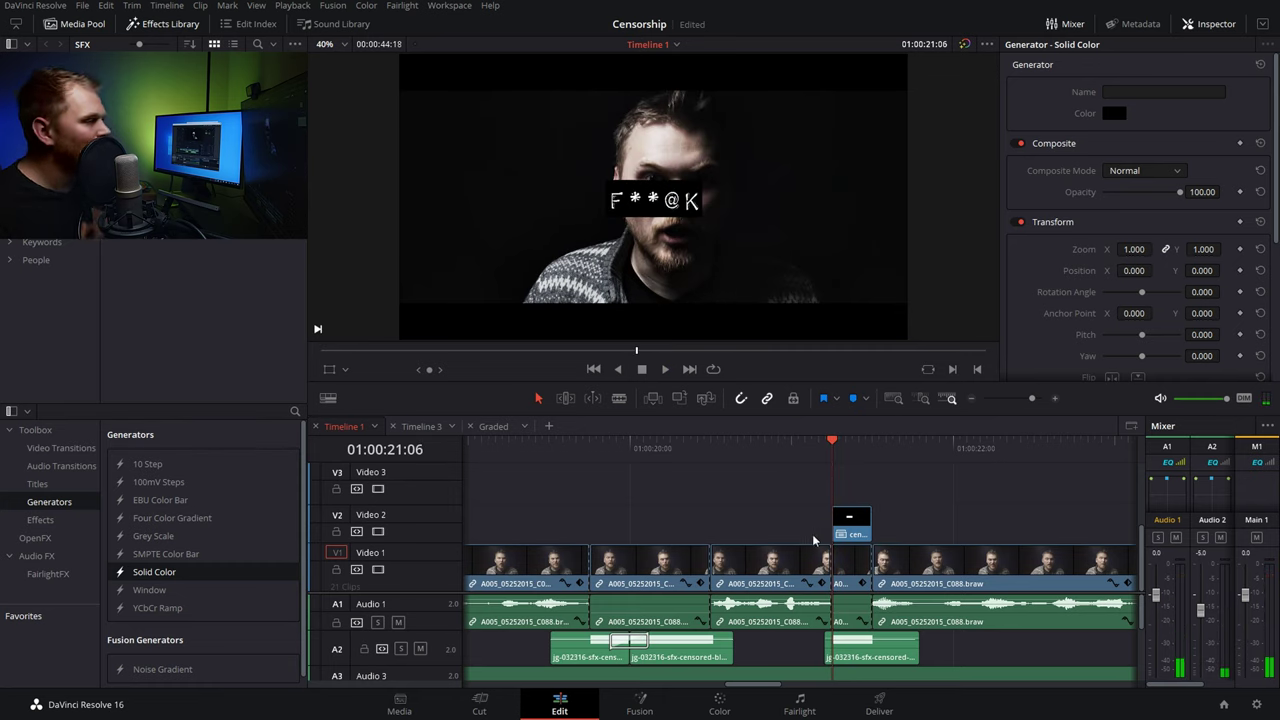
Scale the compound censor clip to 0.630 and move it down onto the mouth
left_click(858, 514)
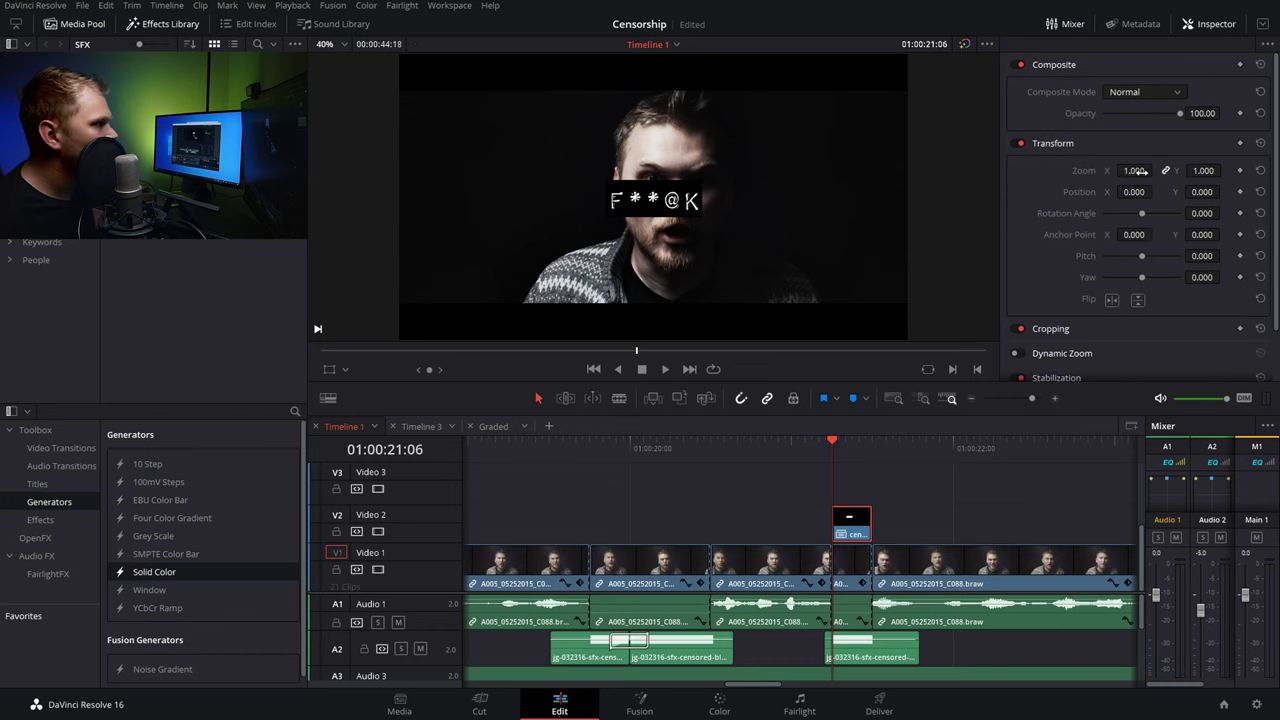
left_click_drag(1140, 171, 1100, 171)
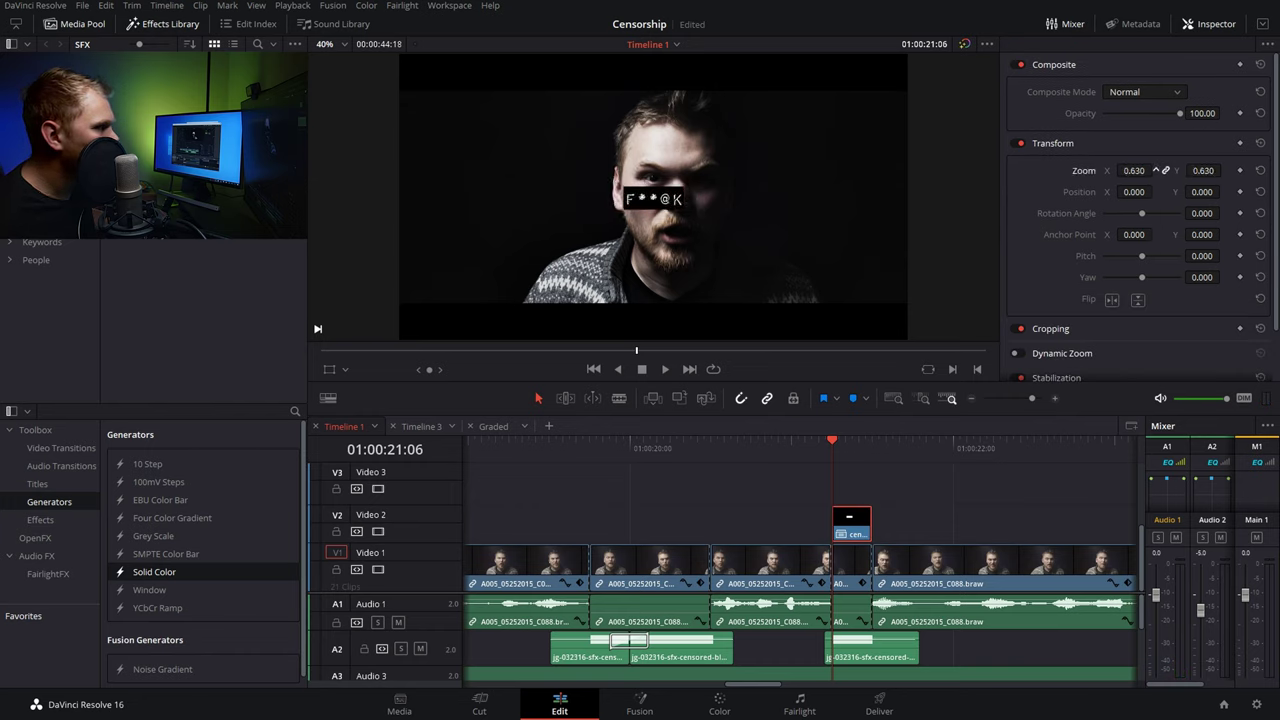
left_click_drag(1201, 191, 1156, 191)
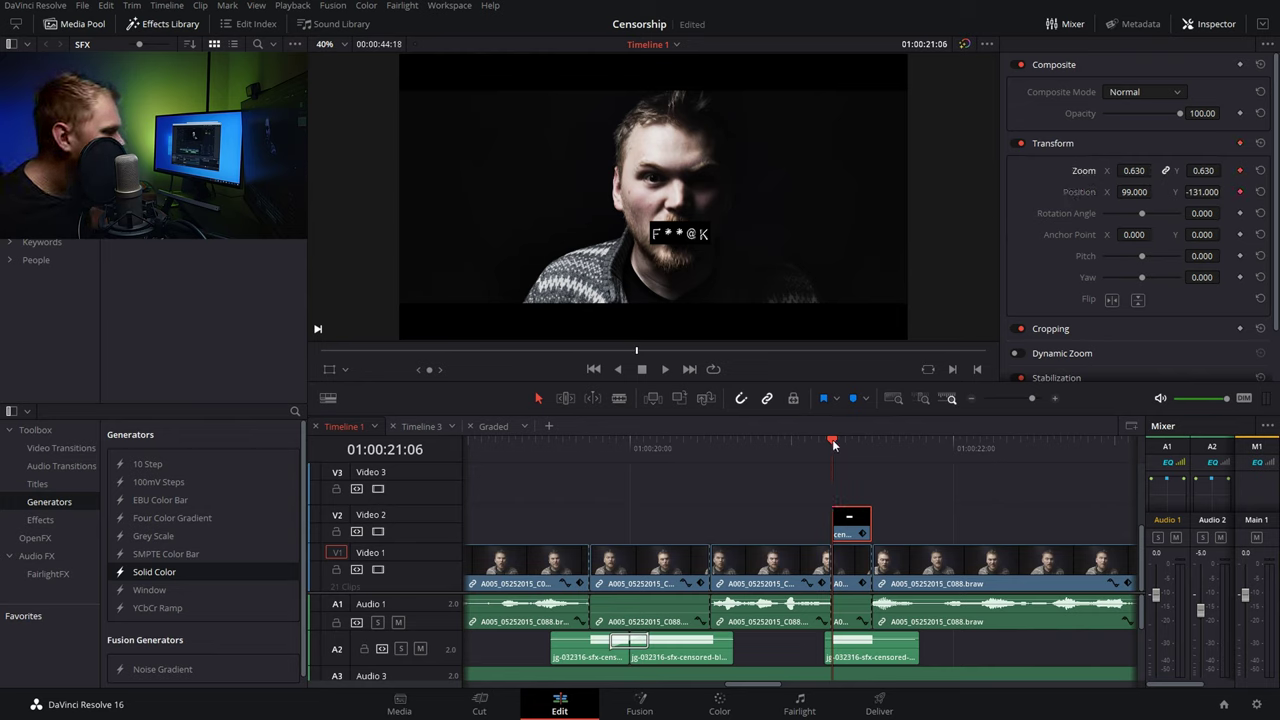
Keyframe the overlay's Position Y at later frames so it follows the speaker's mouth
left_click_drag(835, 445, 852, 442)
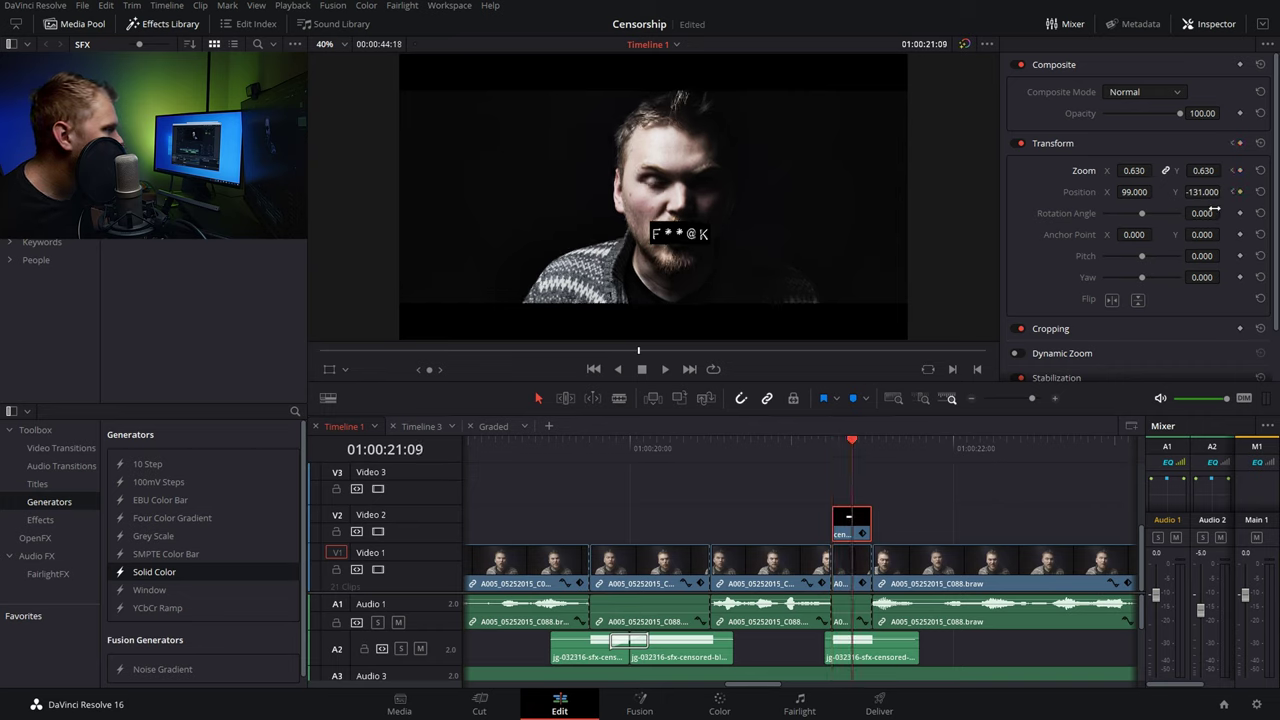
left_click_drag(1201, 191, 1190, 191)
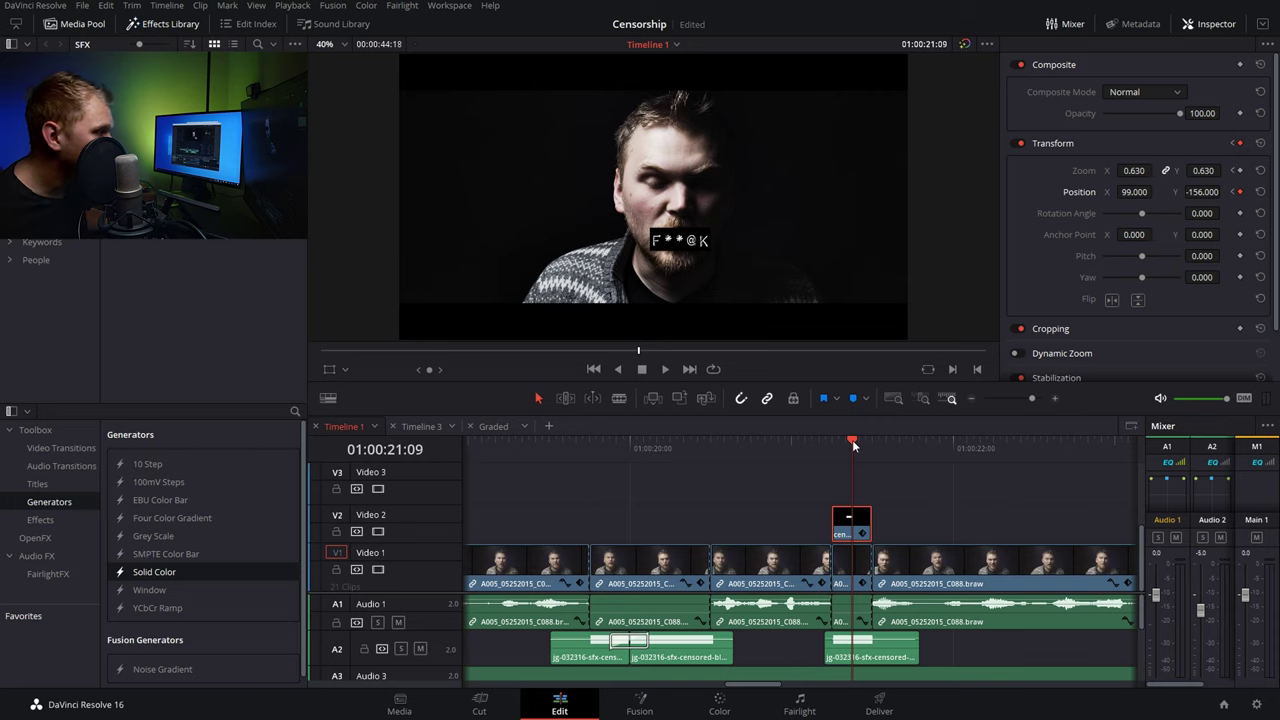
left_click_drag(853, 445, 865, 442)
left_click_drag(1203, 191, 1222, 191)
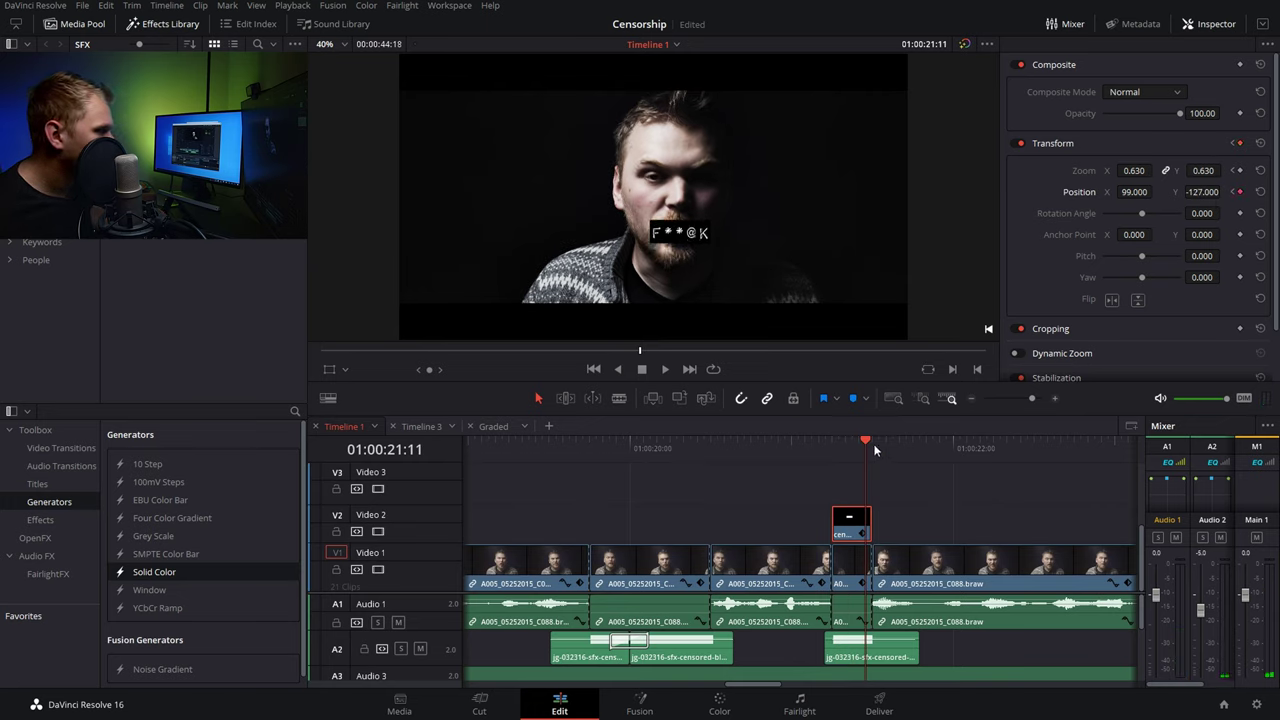
left_click_drag(874, 451, 737, 466)
Play back the censor overlay, find the shouting frames, and open that clip on the Fusion page
key("space")
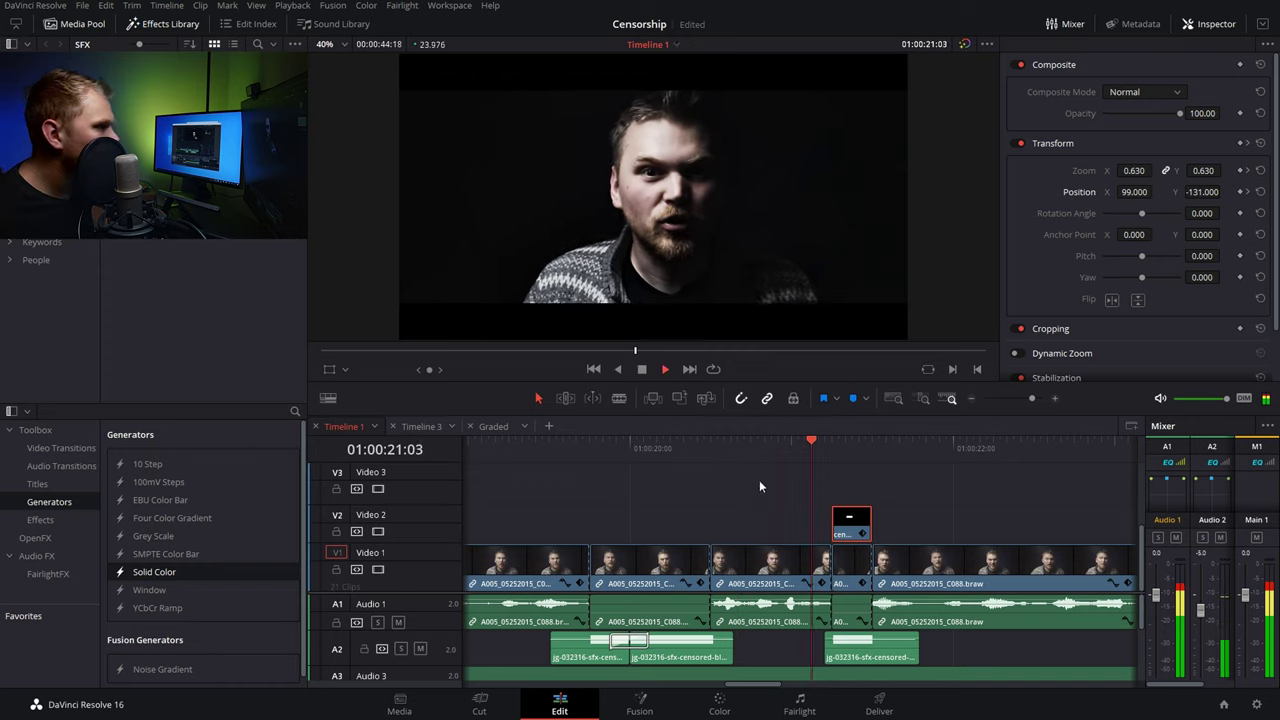
key("space")
left_click(842, 441)
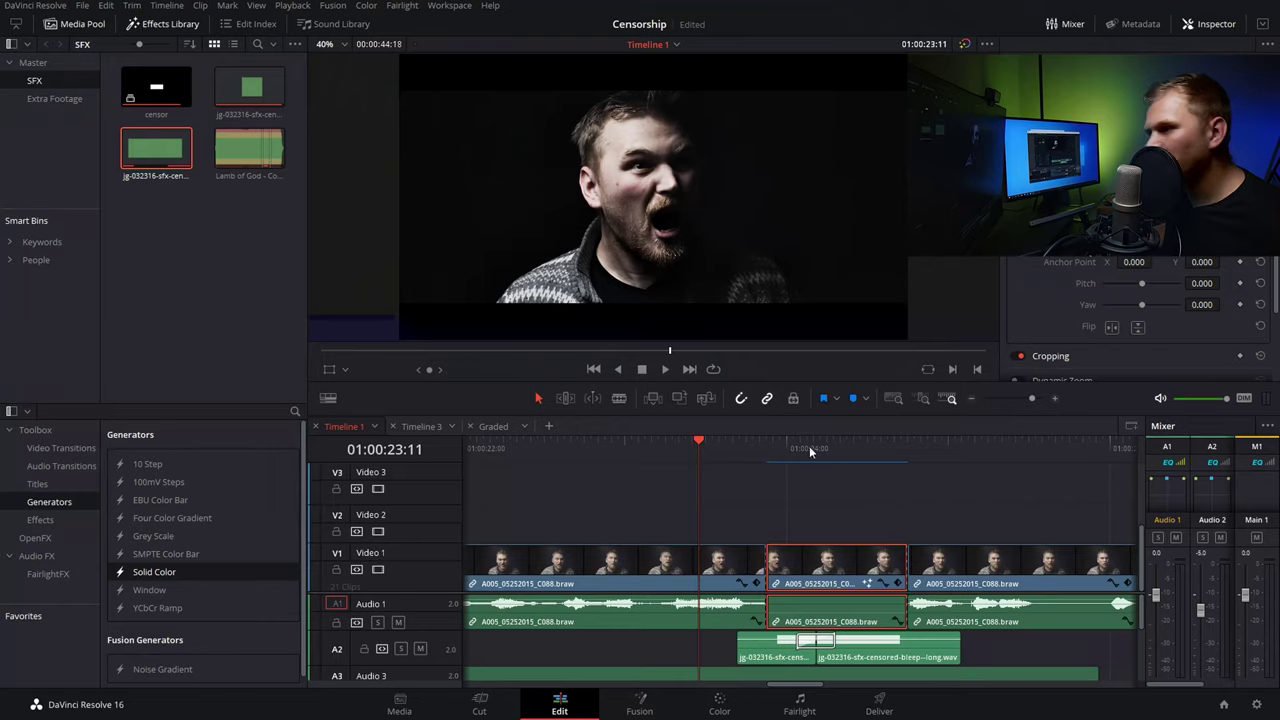
left_click_drag(777, 448, 851, 449)
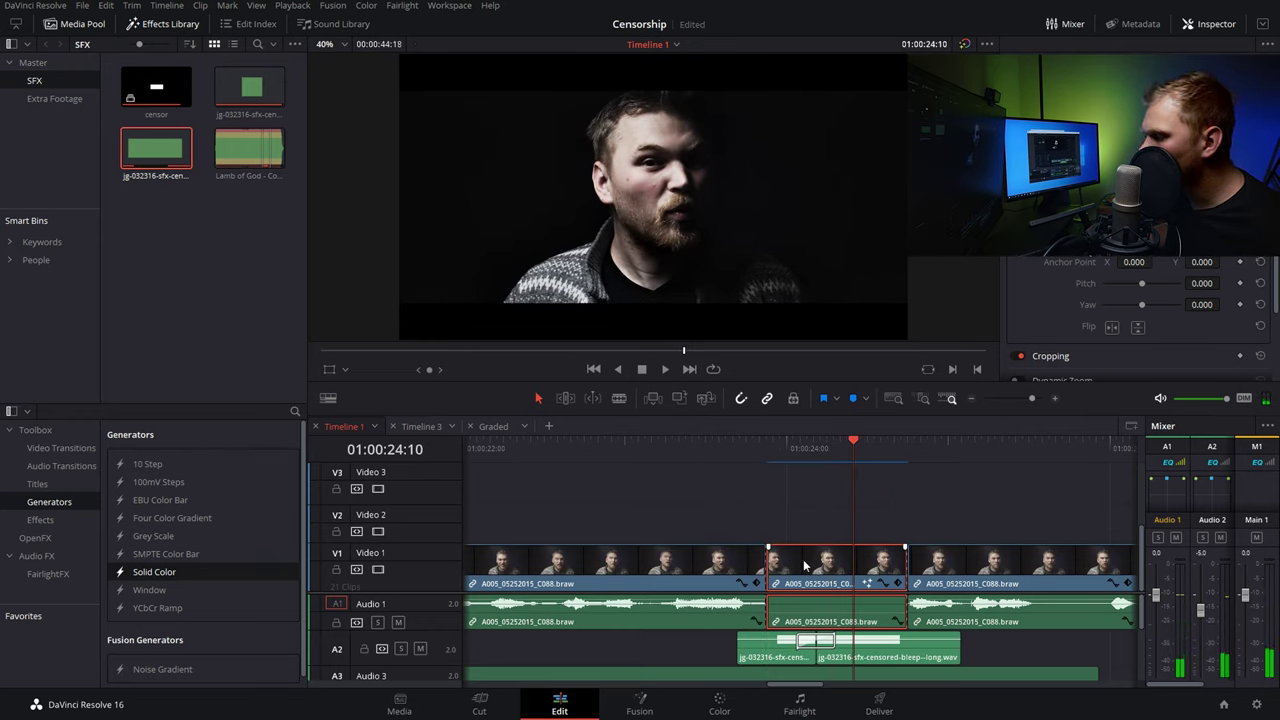
left_click(637, 705)
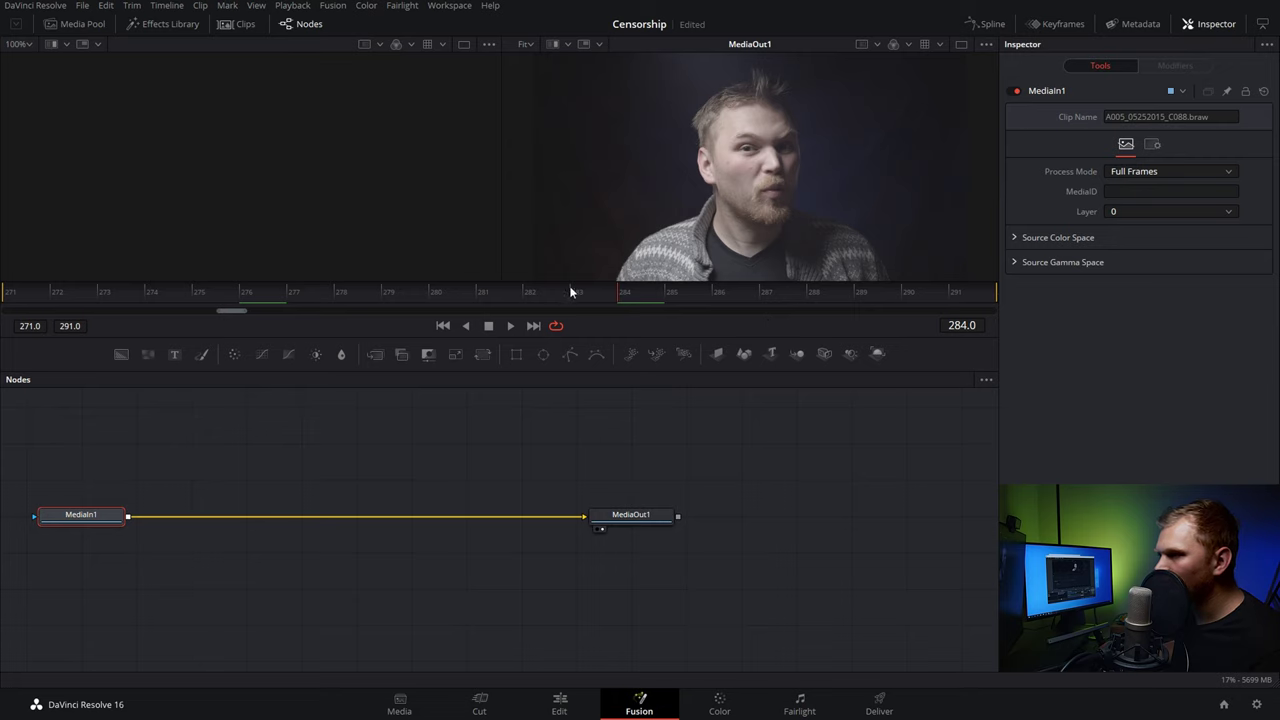
At frame 271, add a Planar Tracker after MediaIn1 and outline the speaker's mouth to track
left_click_drag(626, 298, 26, 297)
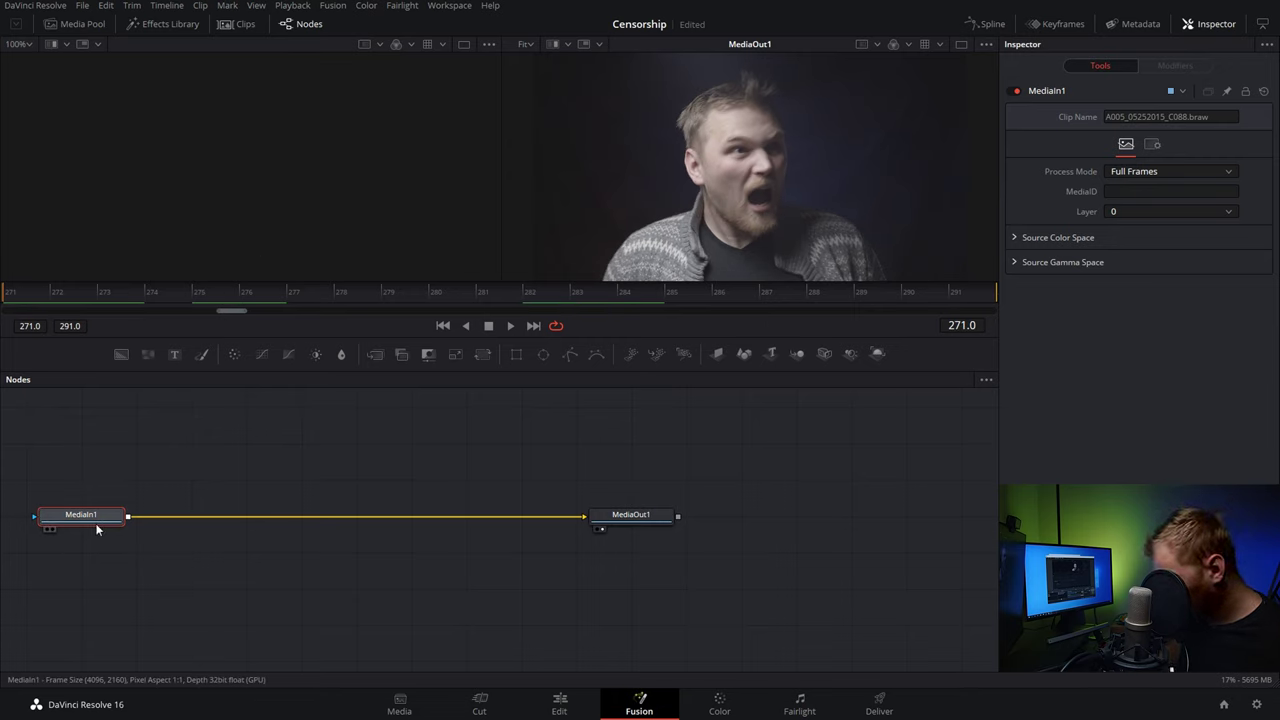
mouse_move(97, 529)
key("shift+space")
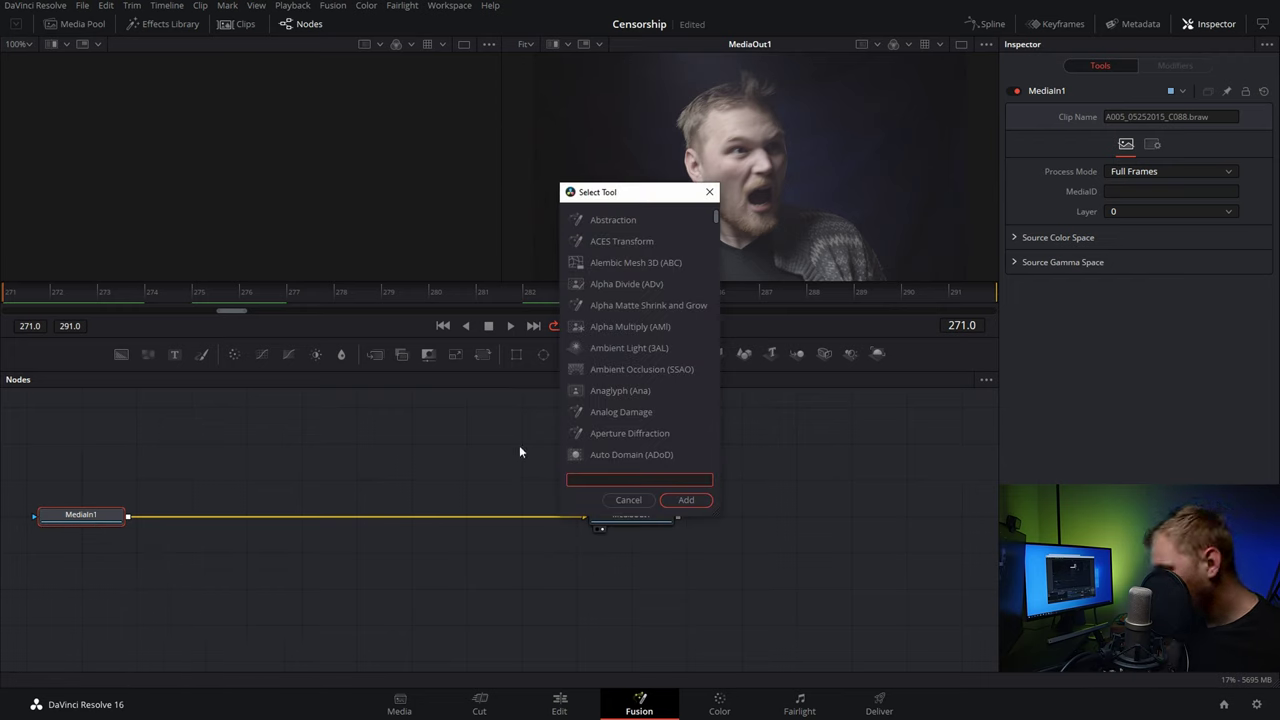
type("pla")
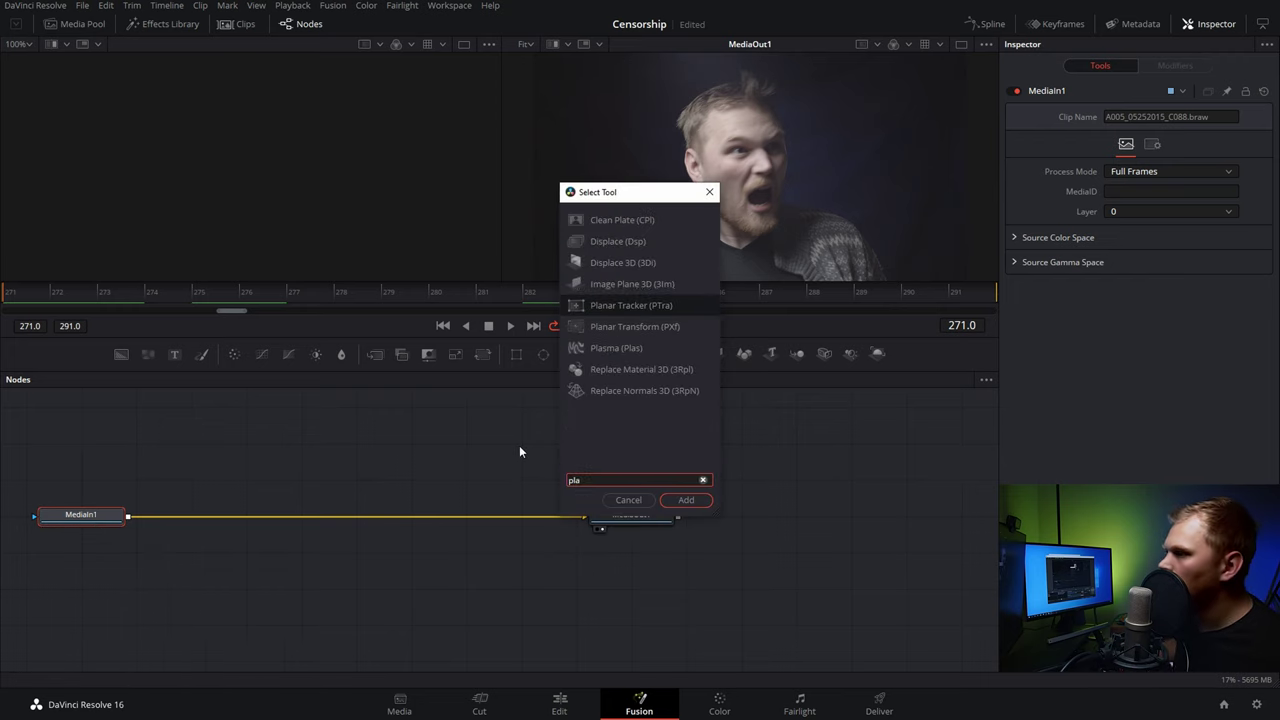
left_click(650, 305)
left_click(686, 500)
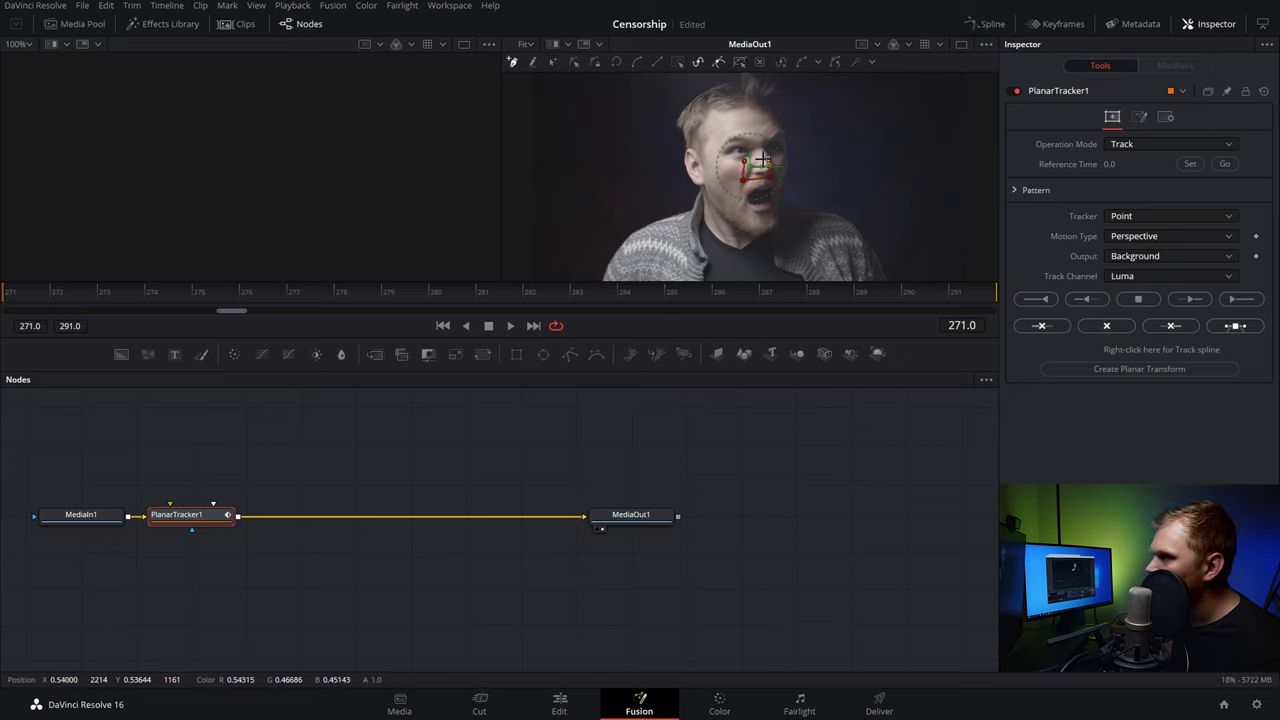
left_click(746, 163)
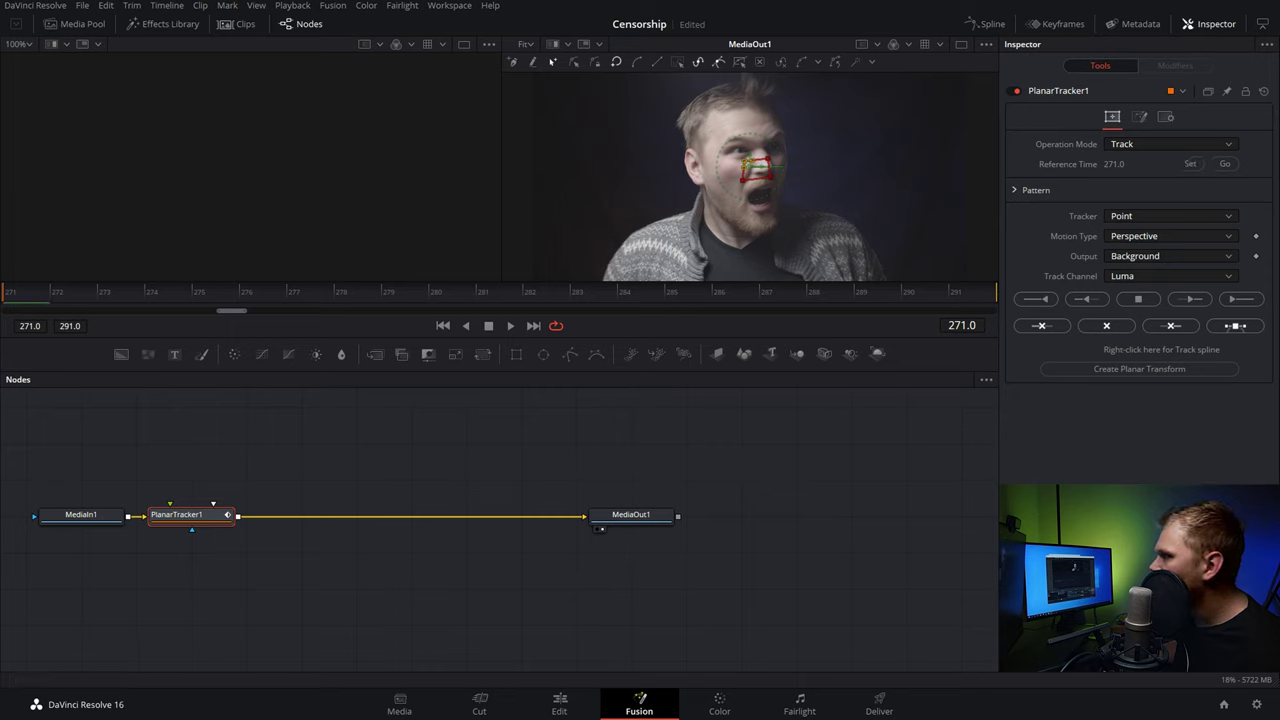
left_click(1192, 236)
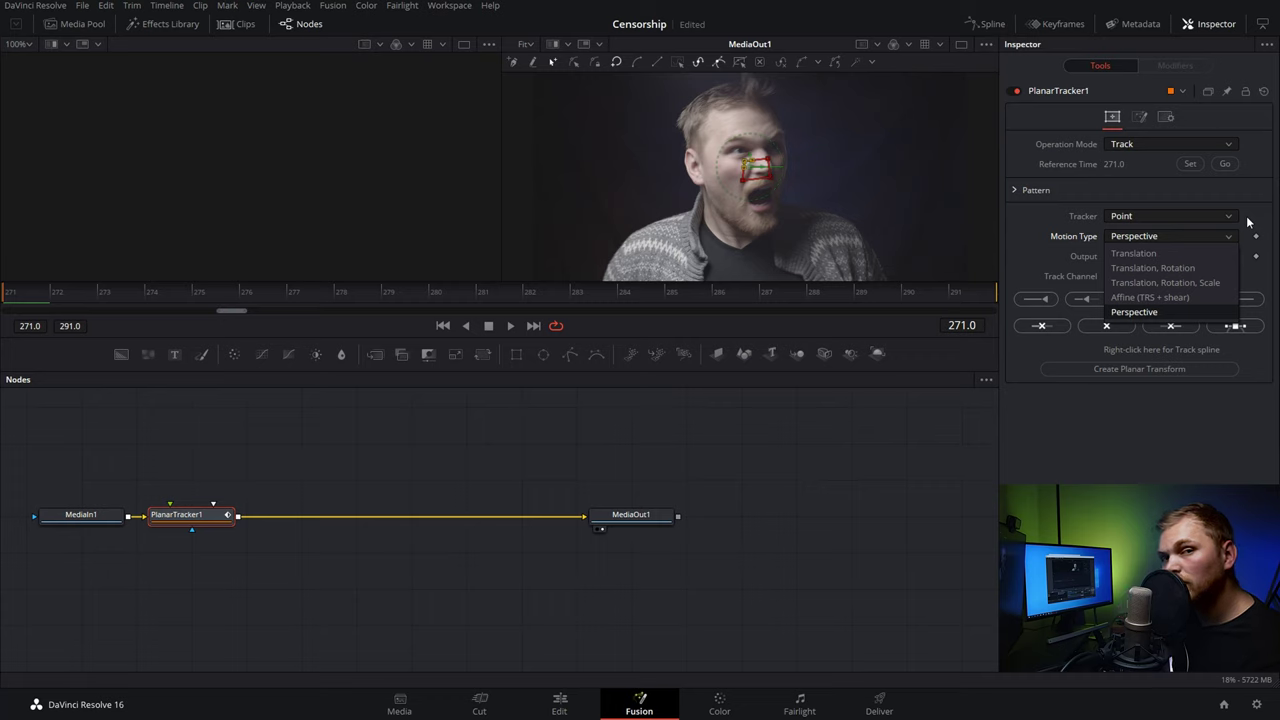
Track the mouth forward with translation-only motion and review the tracked frames
left_click(1145, 254)
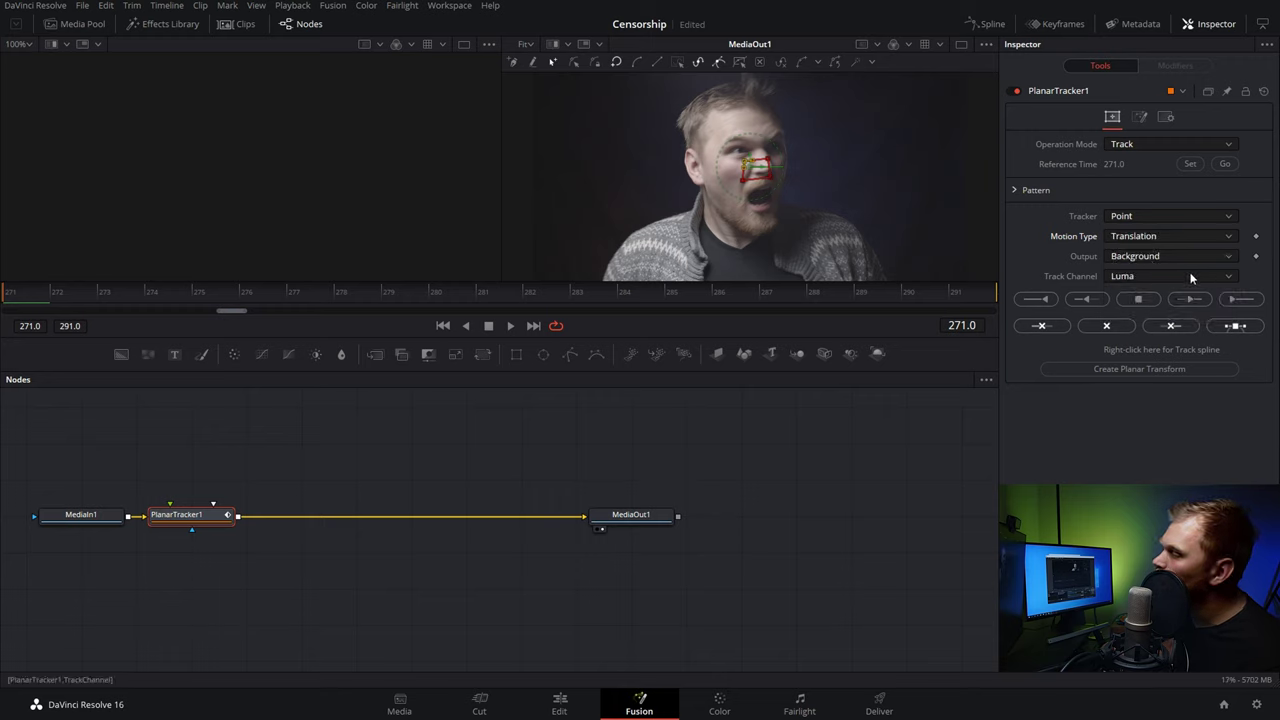
left_click(1240, 299)
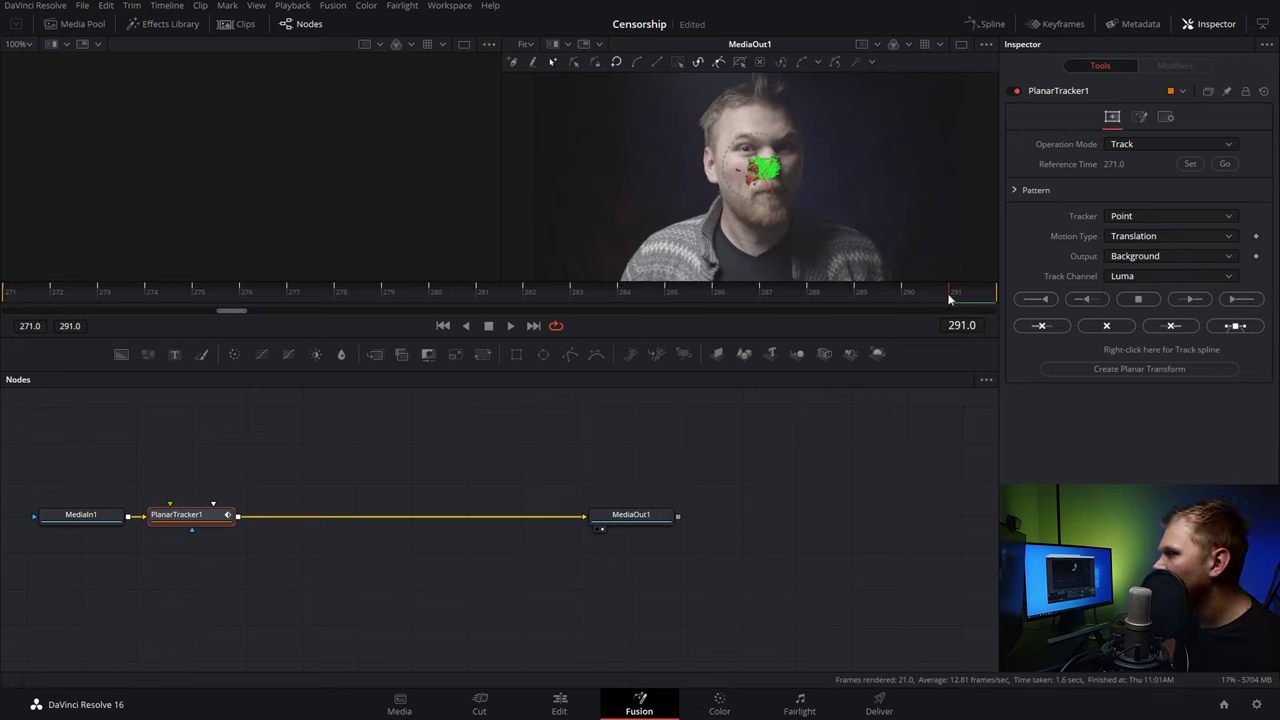
left_click_drag(340, 300, 75, 314)
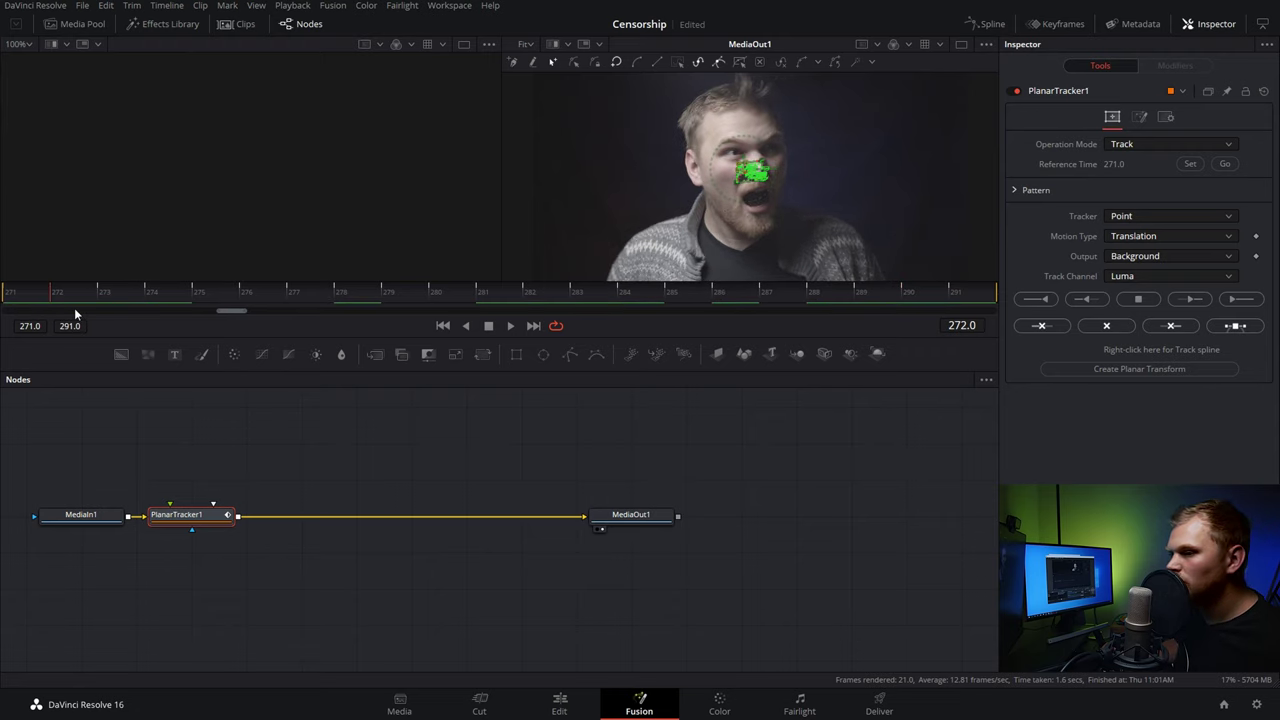
Create a PlanarTransform1 node from the mouth track and move it aside in the graph
left_click(1148, 370)
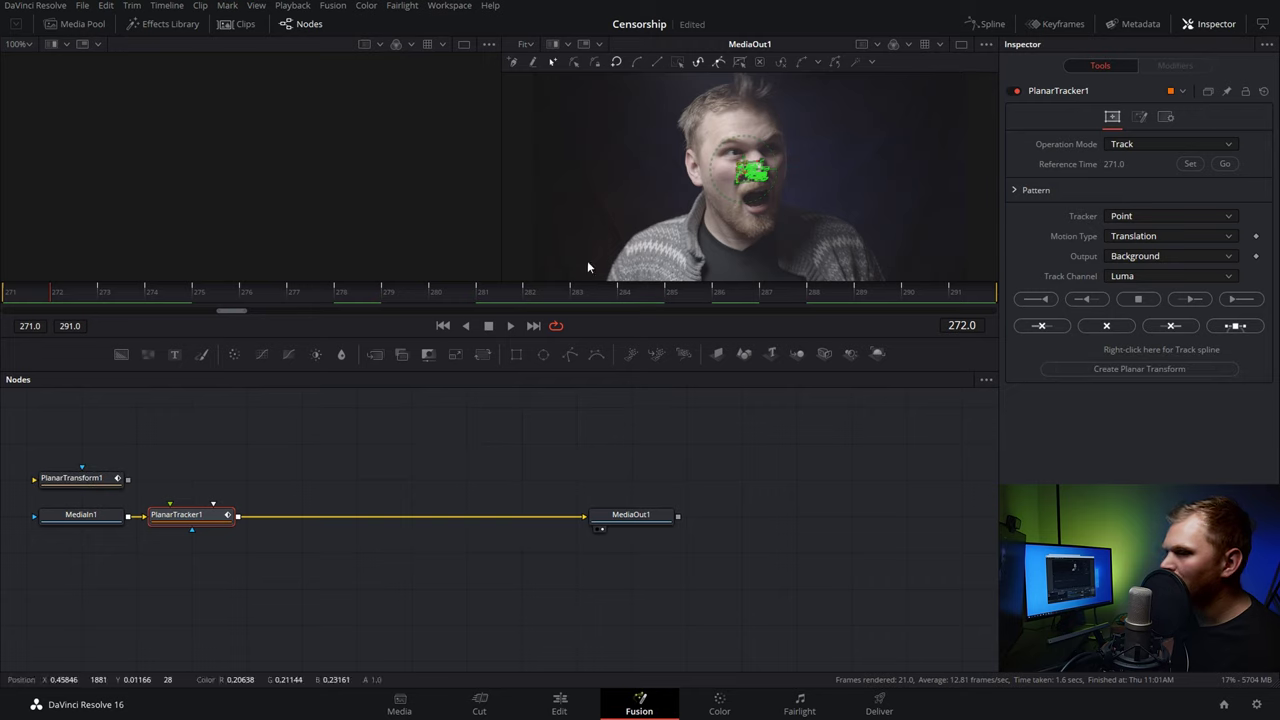
left_click_drag(83, 480, 271, 466)
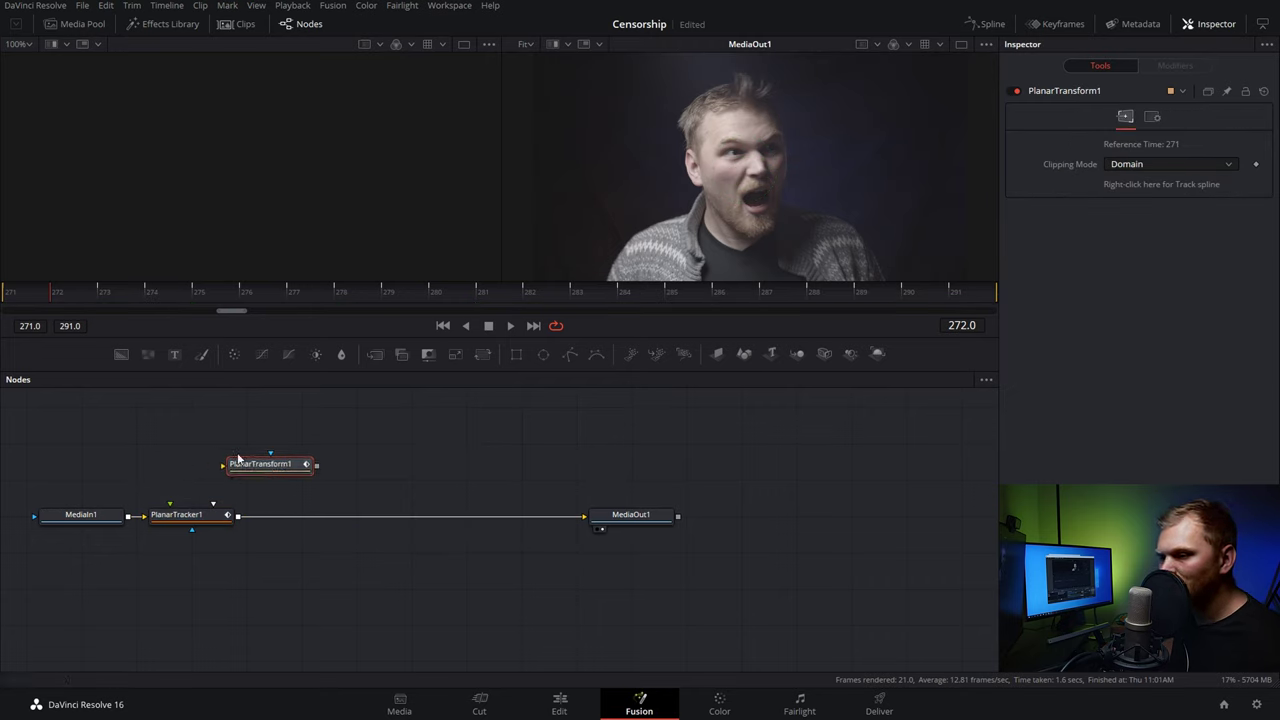
left_click(183, 456)
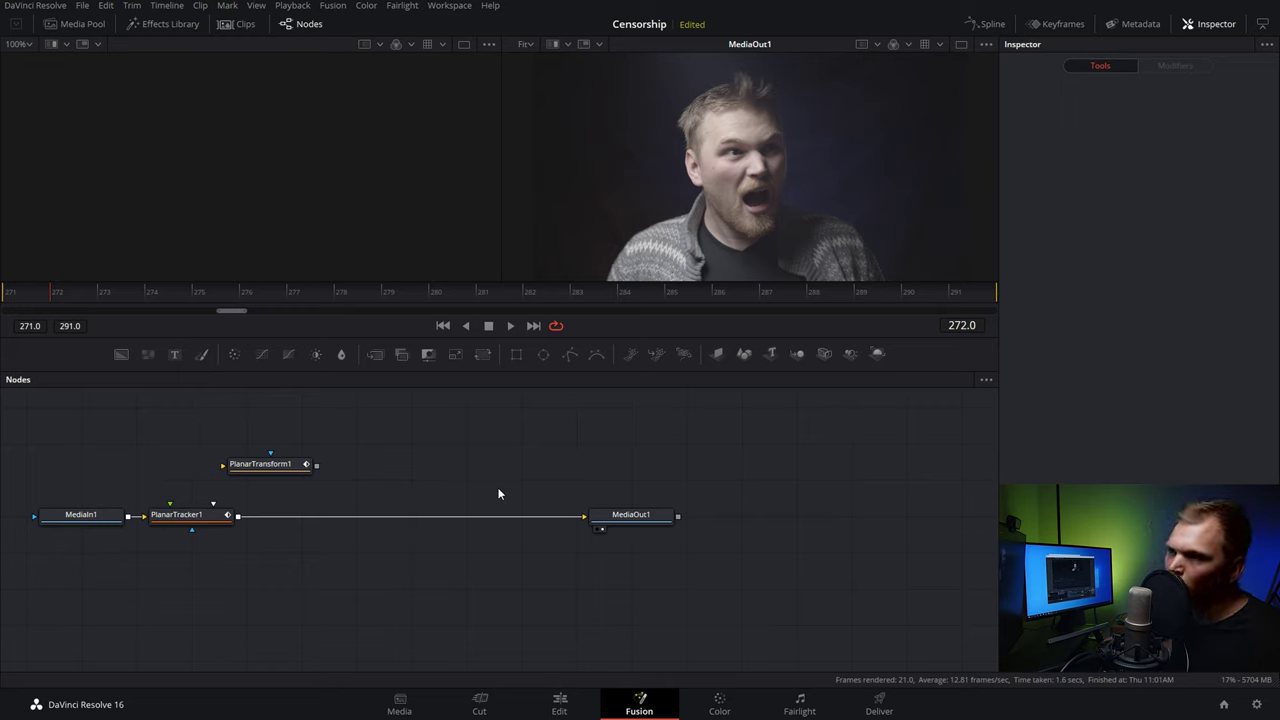
left_click(80, 25)
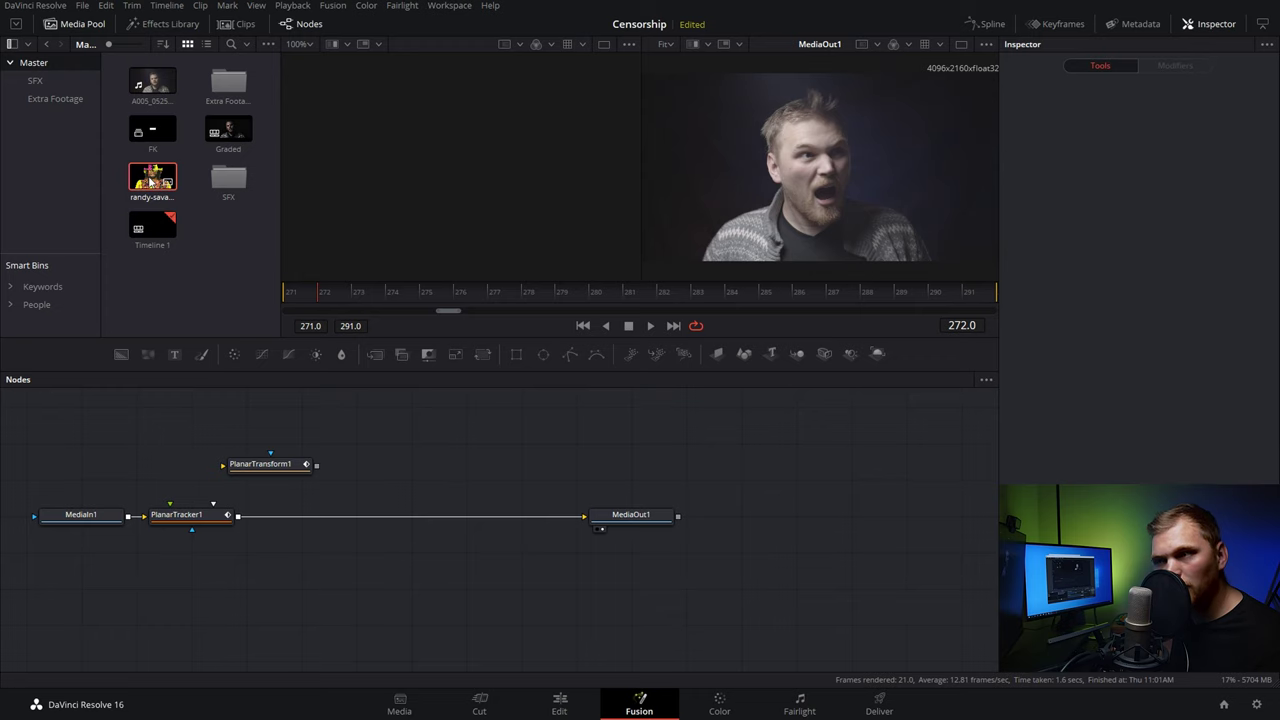
Bring randy-savage-alpha.png into the node graph as MediaIn2, view it in the left viewer, and position it
left_click_drag(150, 180, 128, 443)
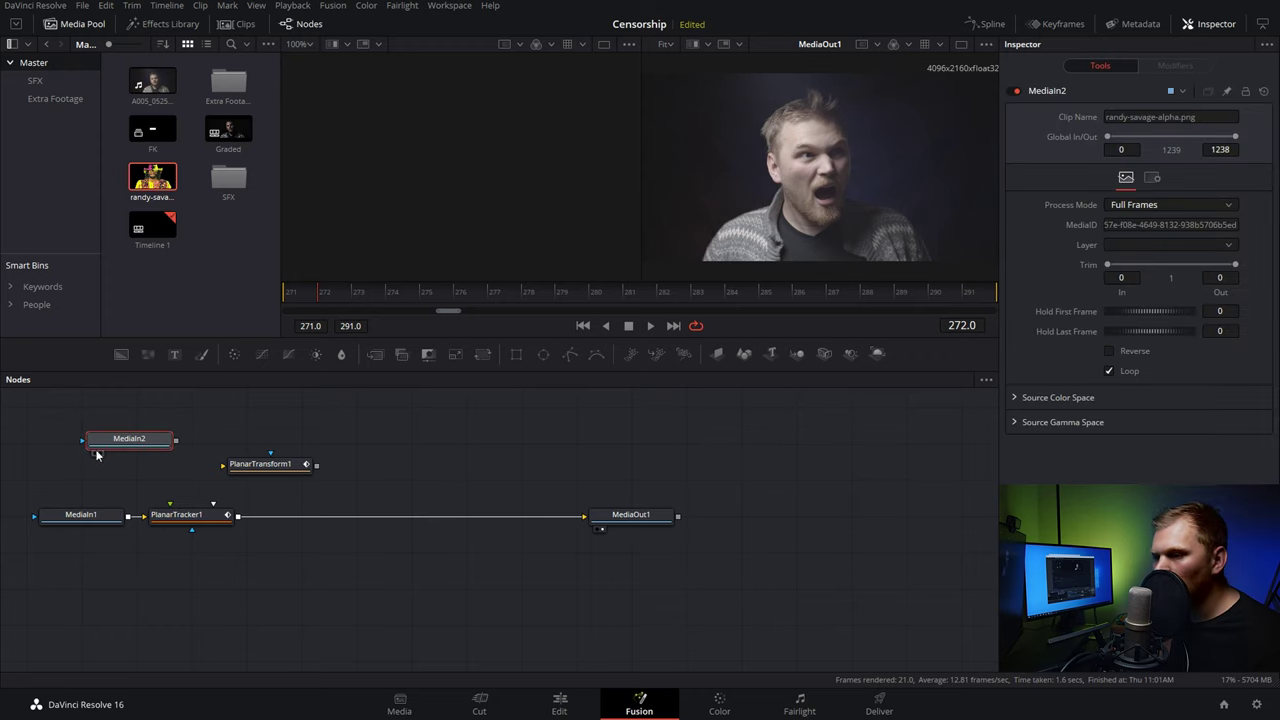
left_click(95, 452)
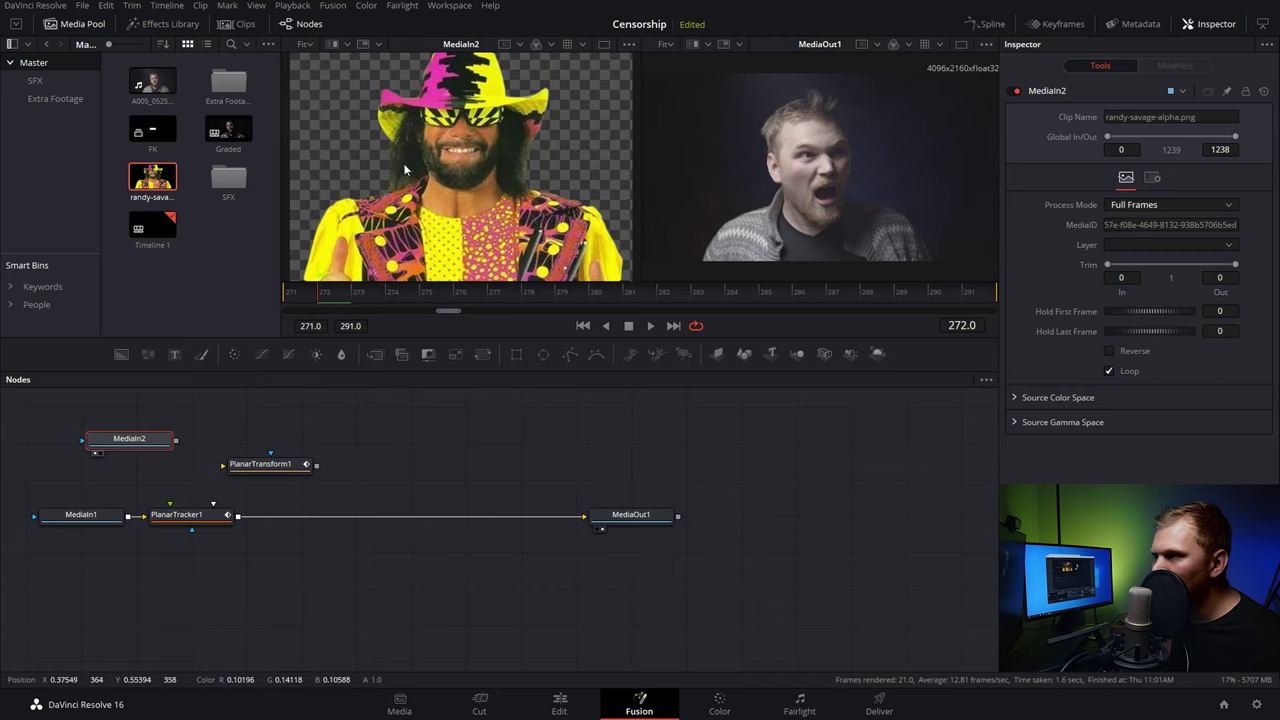
left_click_drag(154, 441, 226, 473)
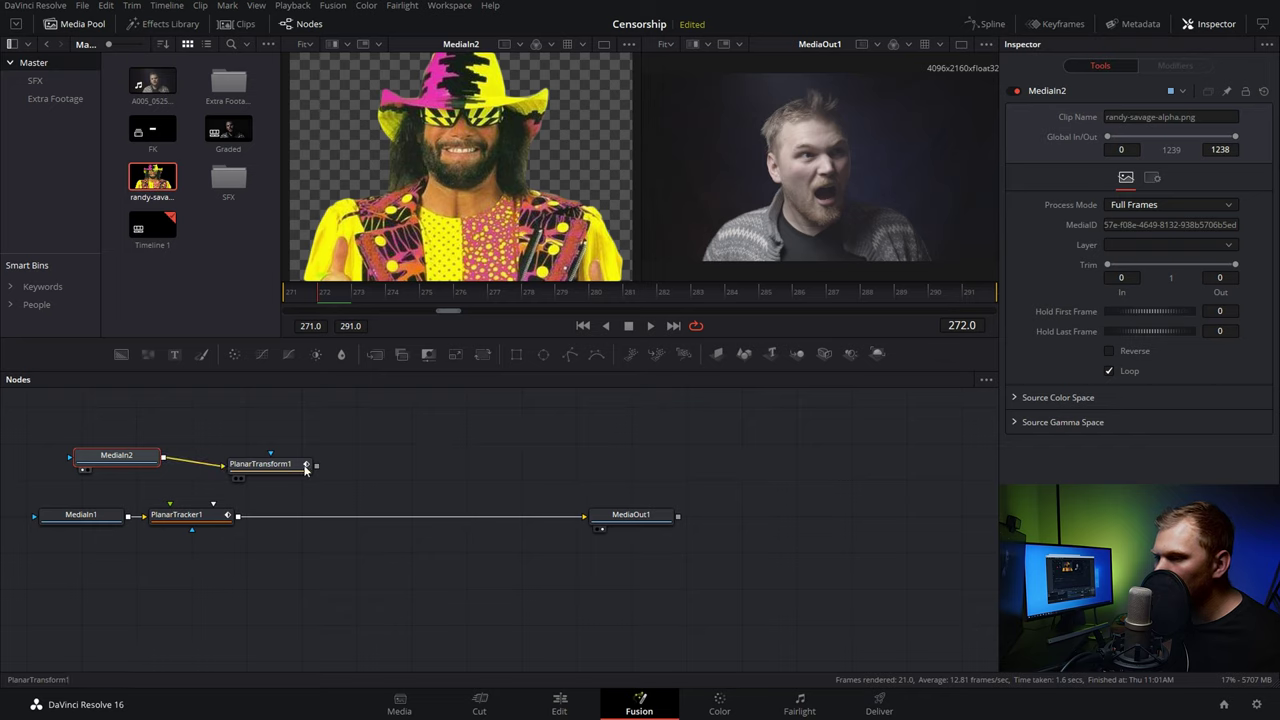
left_click(216, 520)
Add a Merge node after PlanarTracker1 using the 'mrg' tool search
key("shift+space")
type("Planar Tracker")
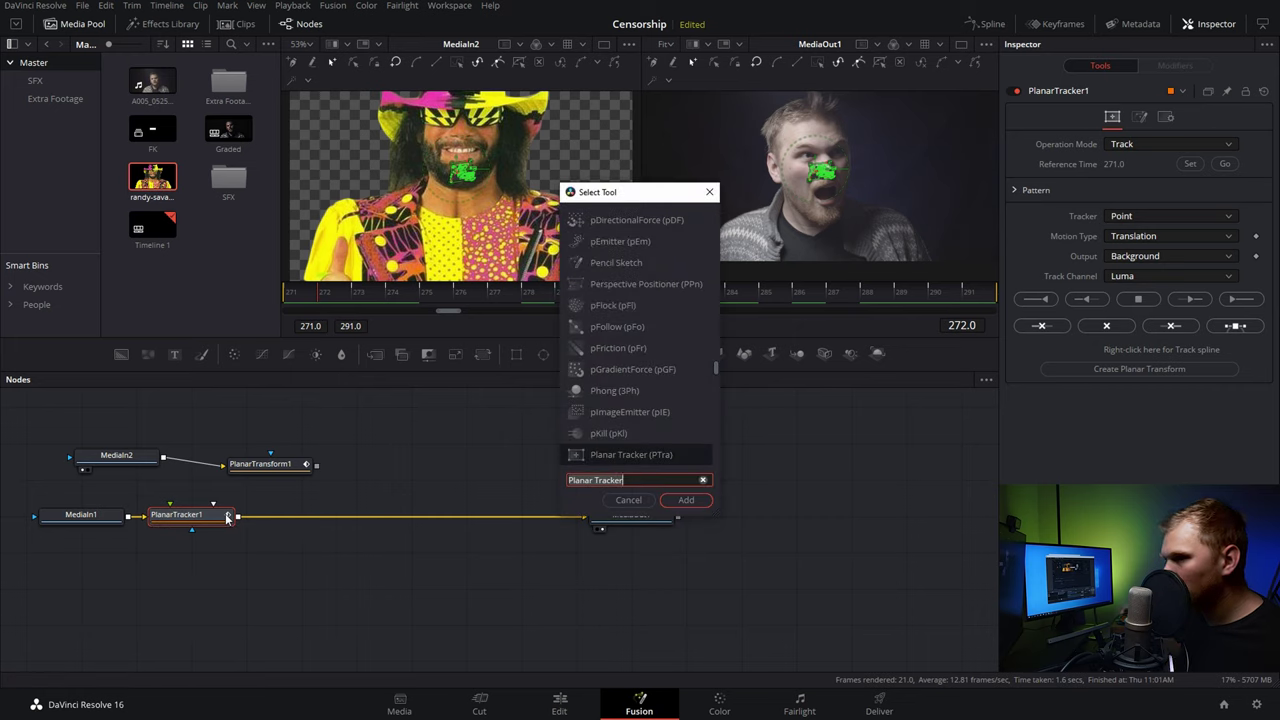
key("BackSpace")
key("BackSpace")
key("BackSpace")
key("BackSpace")
key("BackSpace")
key("BackSpace")
key("BackSpace")
key("BackSpace")
key("BackSpace")
key("BackSpace")
key("BackSpace")
key("BackSpace")
key("BackSpace")
key("BackSpace")
type("mrg")
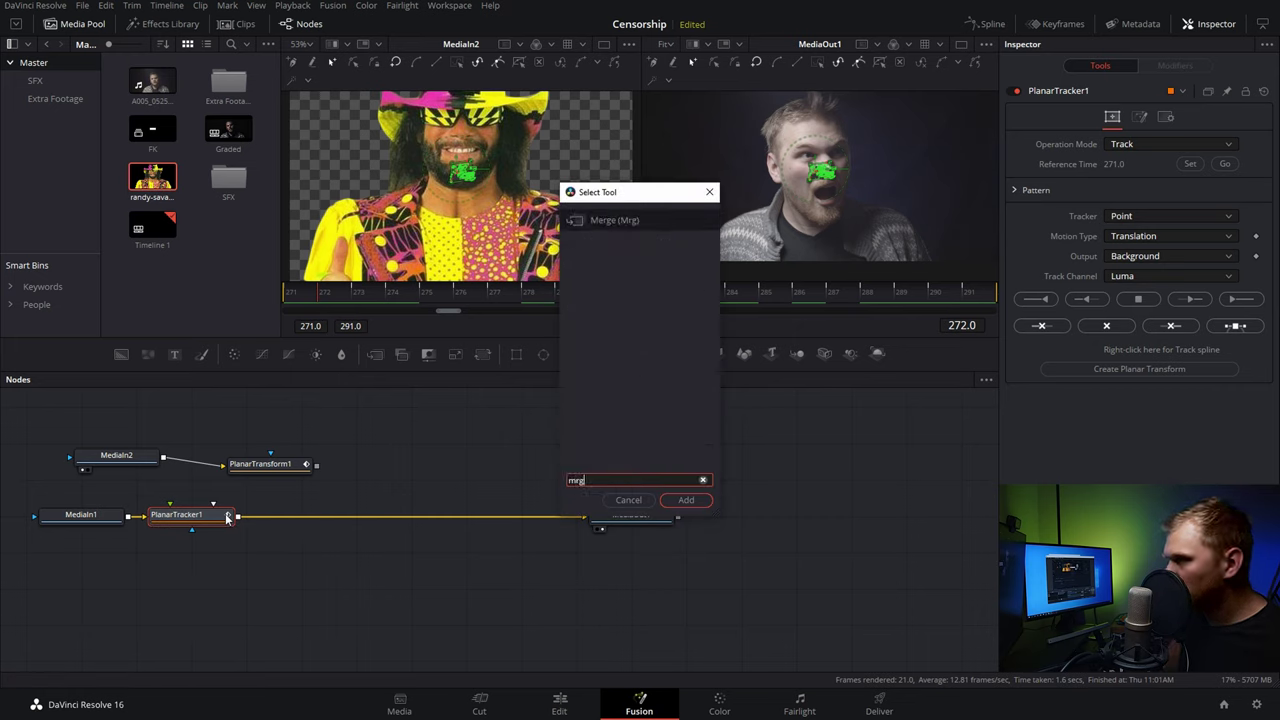
key("Return")
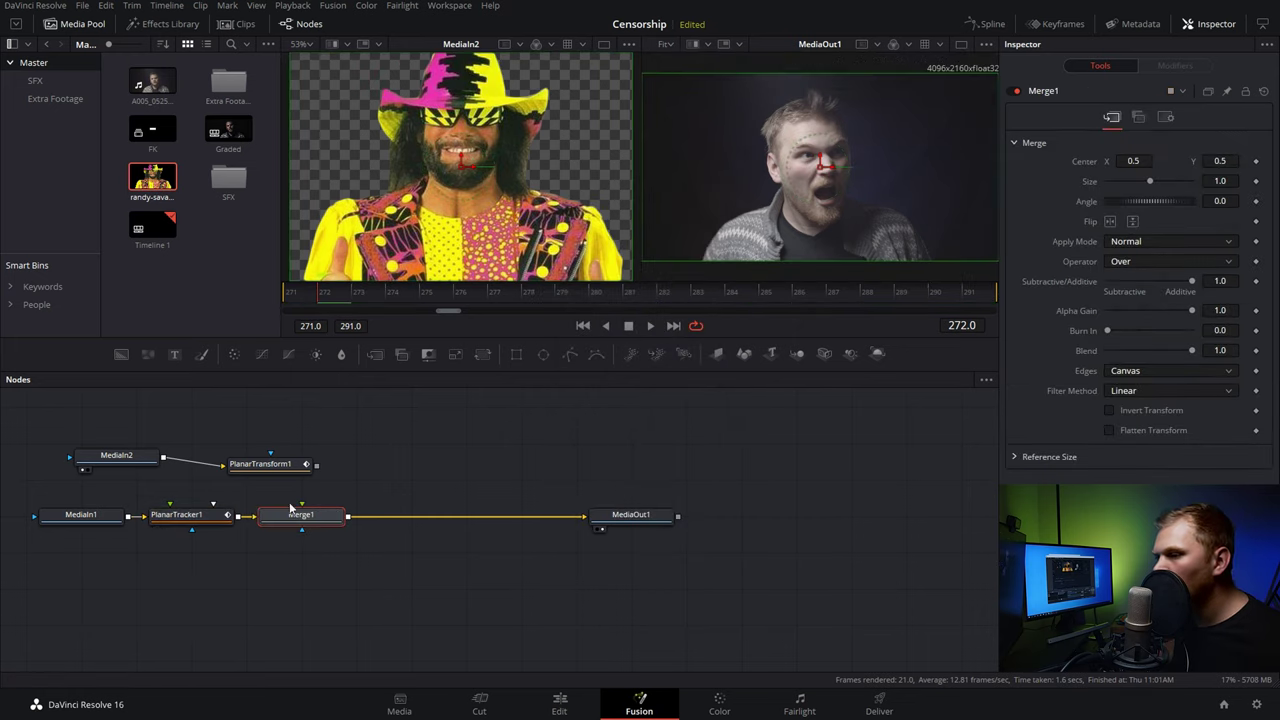
Feed PlanarTransform1 into Merge1's foreground and play back the tracked overlay
left_click_drag(316, 465, 302, 508)
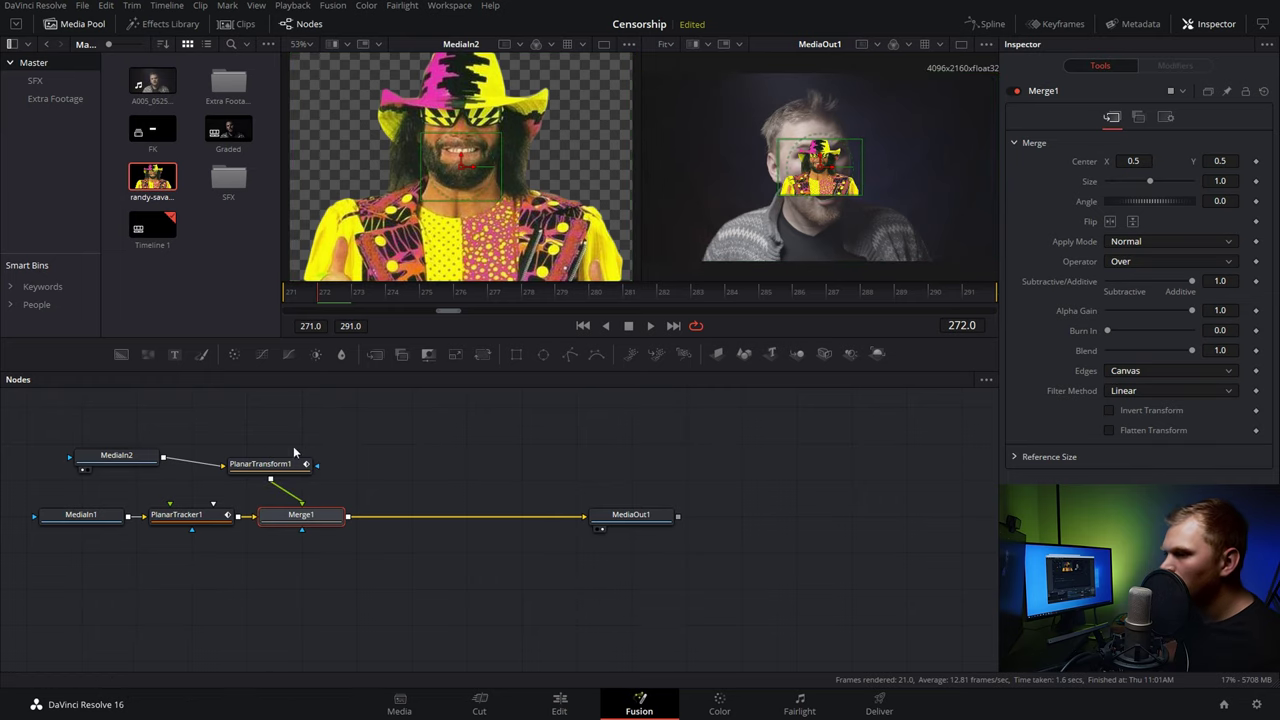
left_click_drag(270, 460, 255, 446)
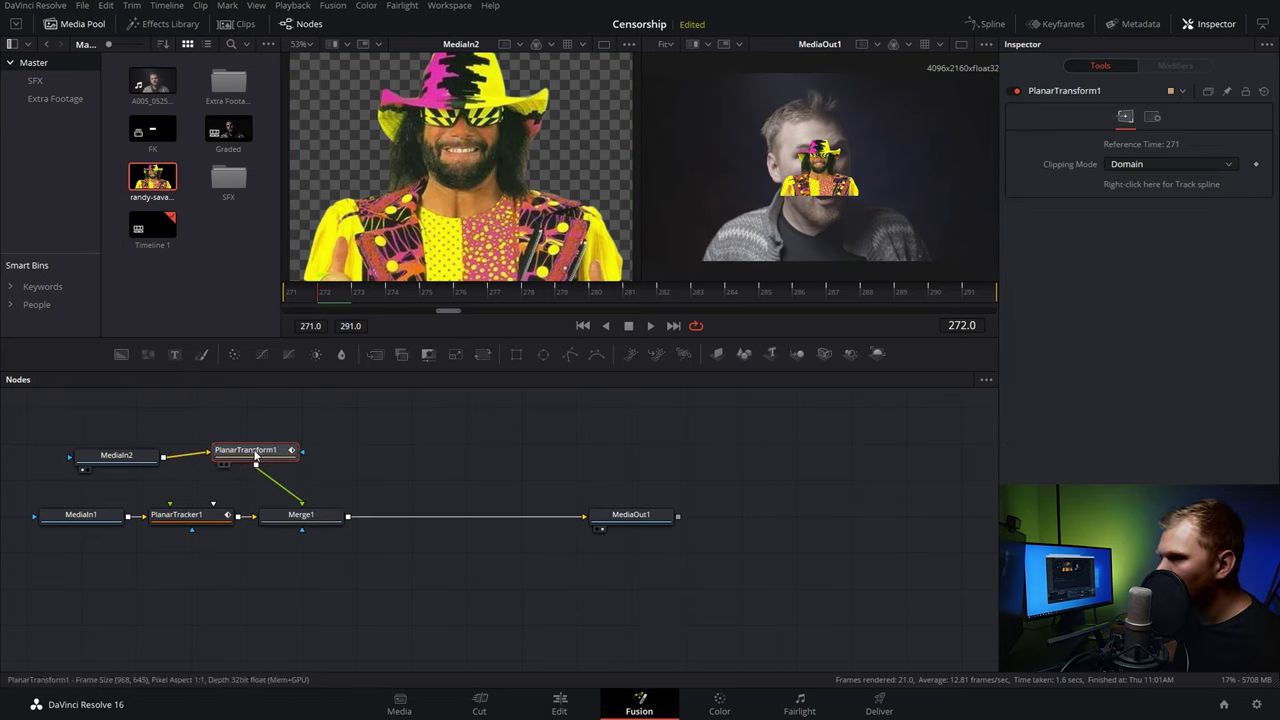
key("space")
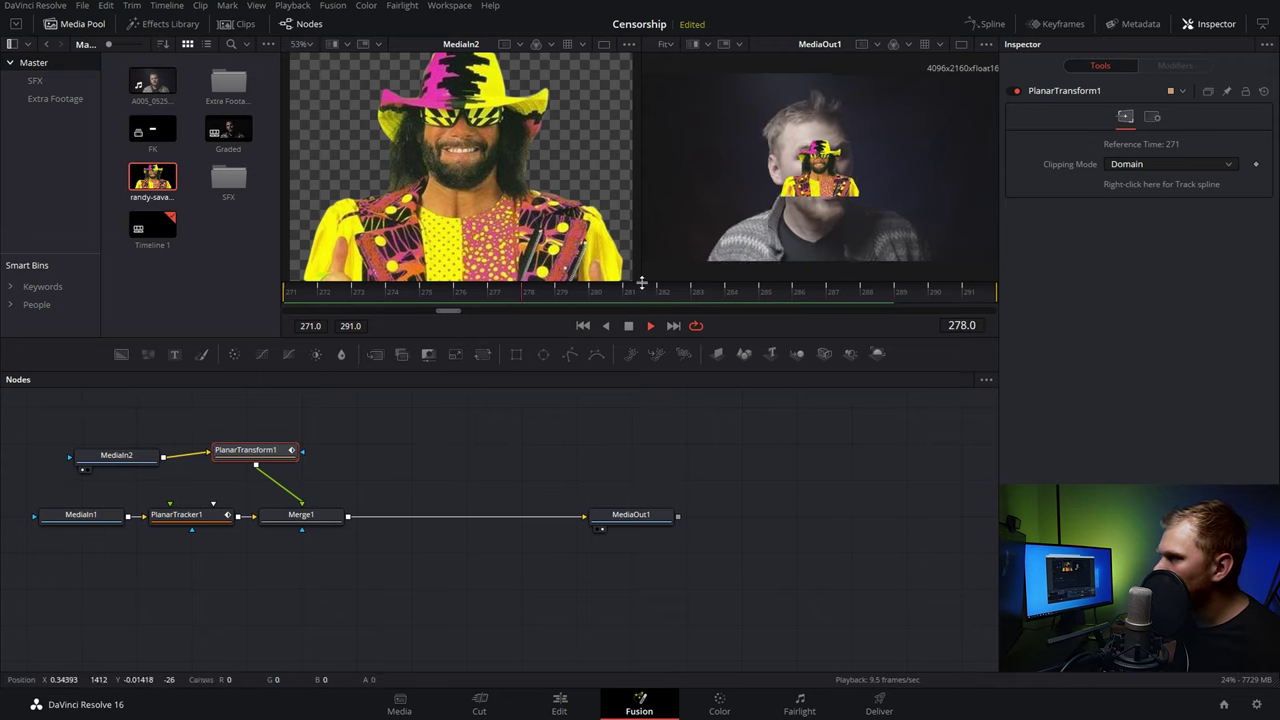
key("space")
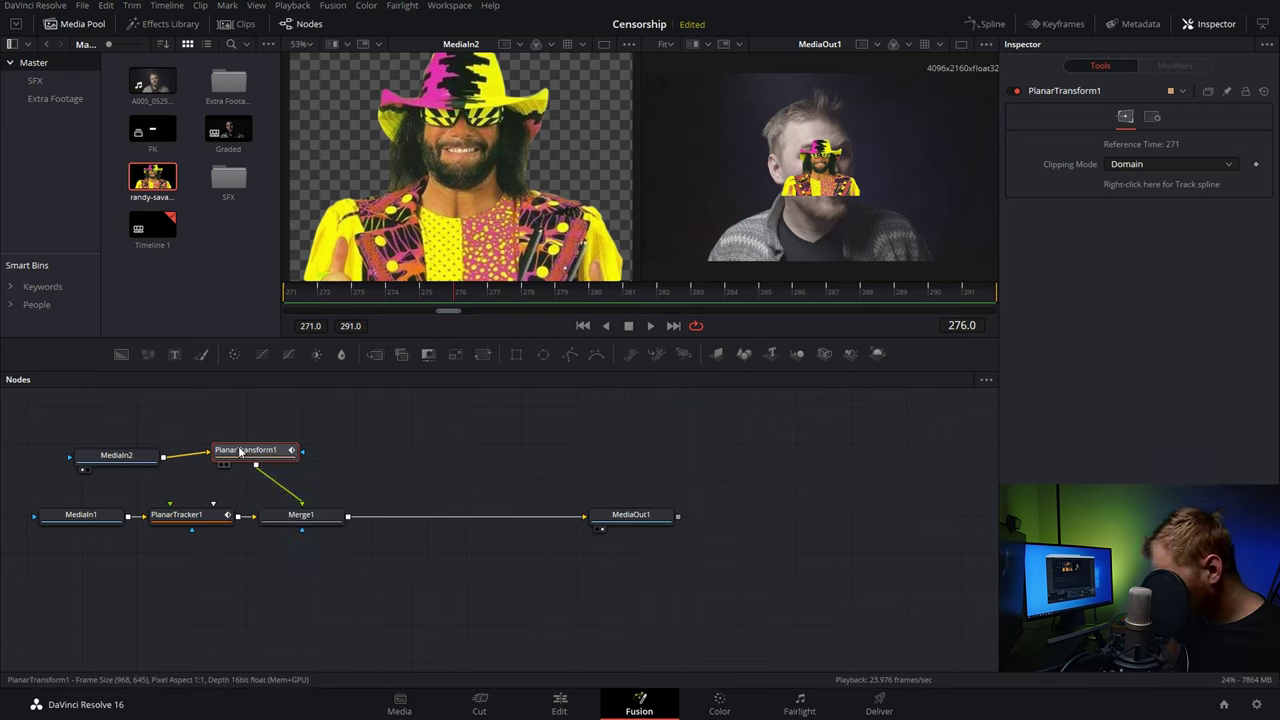
Add a Transform node after PlanarTransform1, setting Size 0.667 and lowering Center Y to 0.267
key("shift+space")
type("mrg")
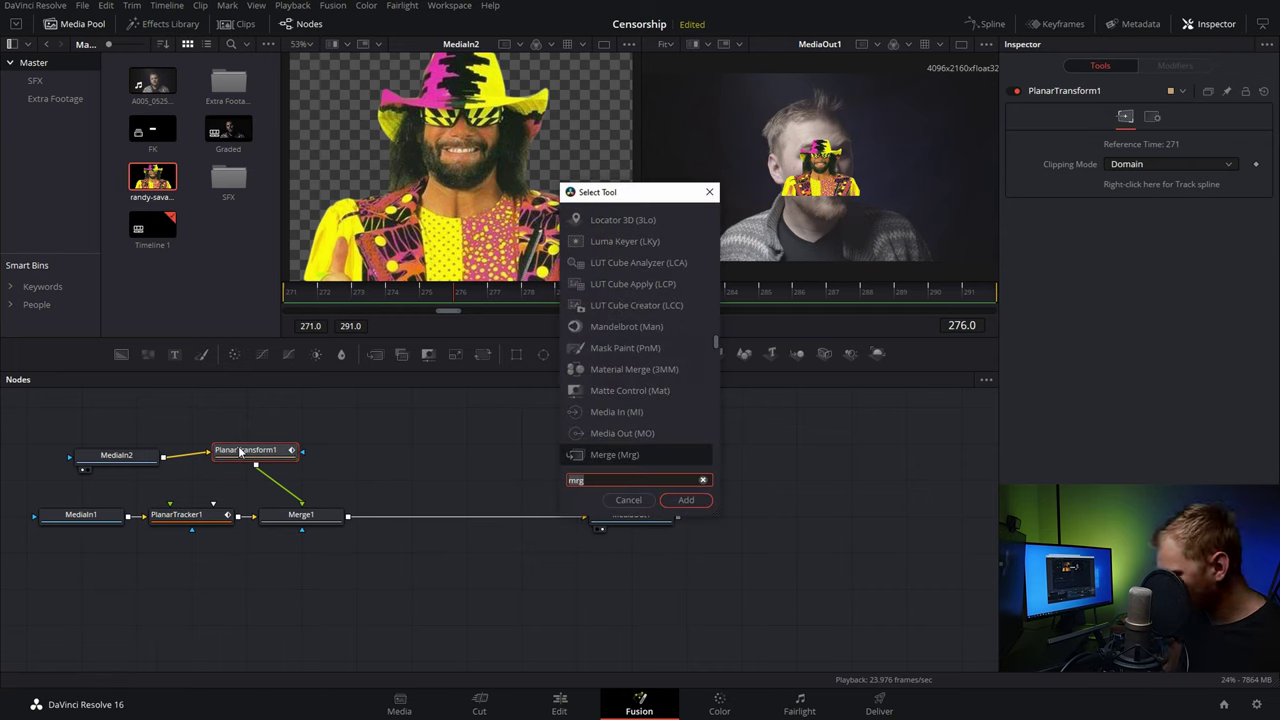
key("BackSpace")
key("BackSpace")
key("BackSpace")
type("tra")
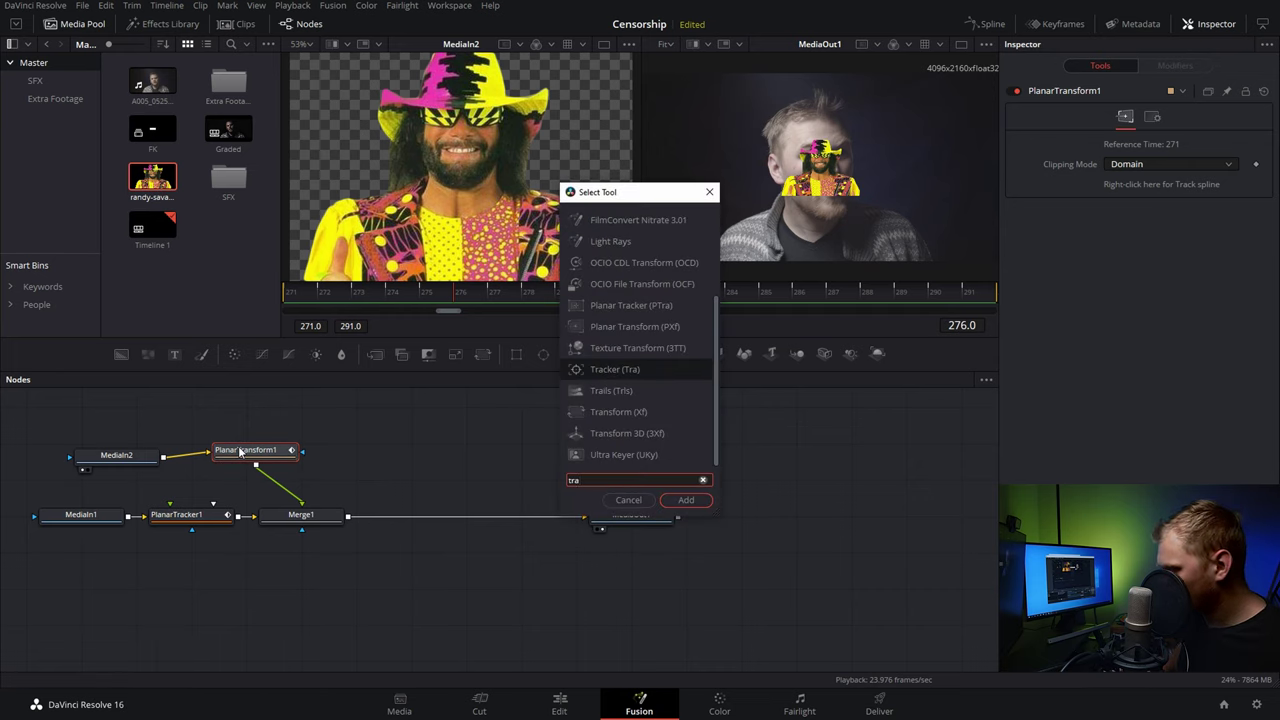
type("n")
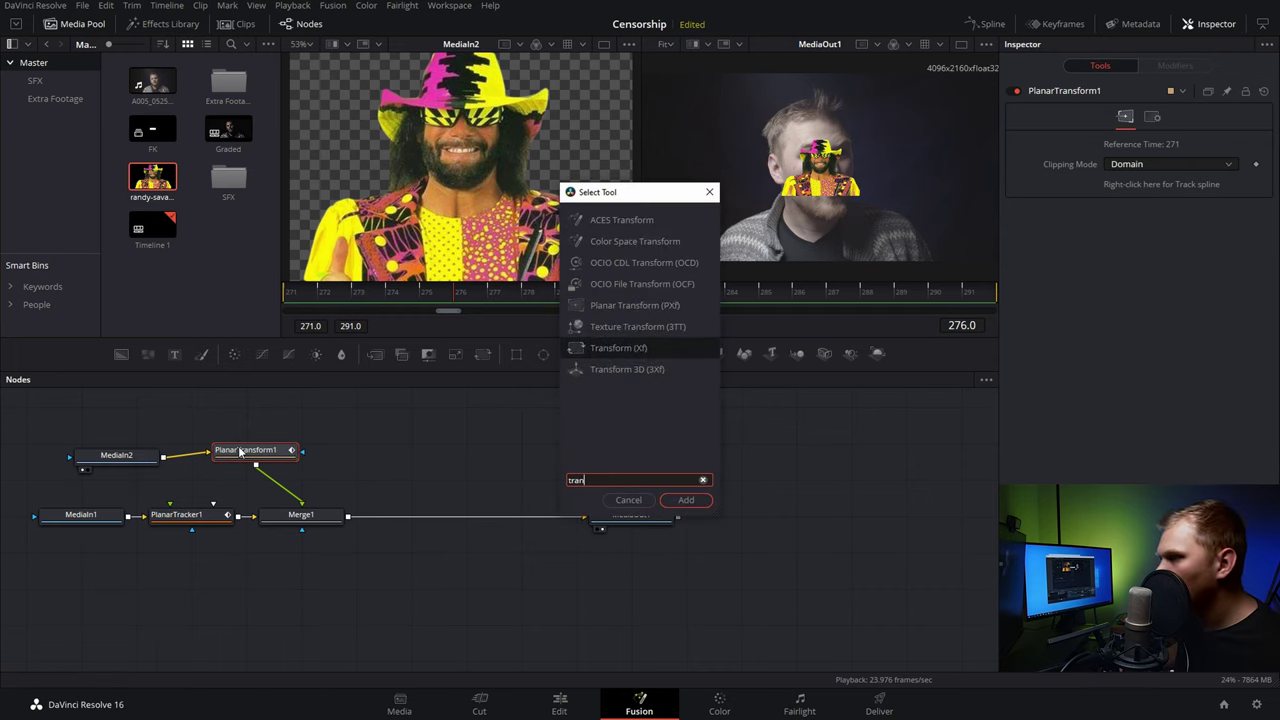
key("Return")
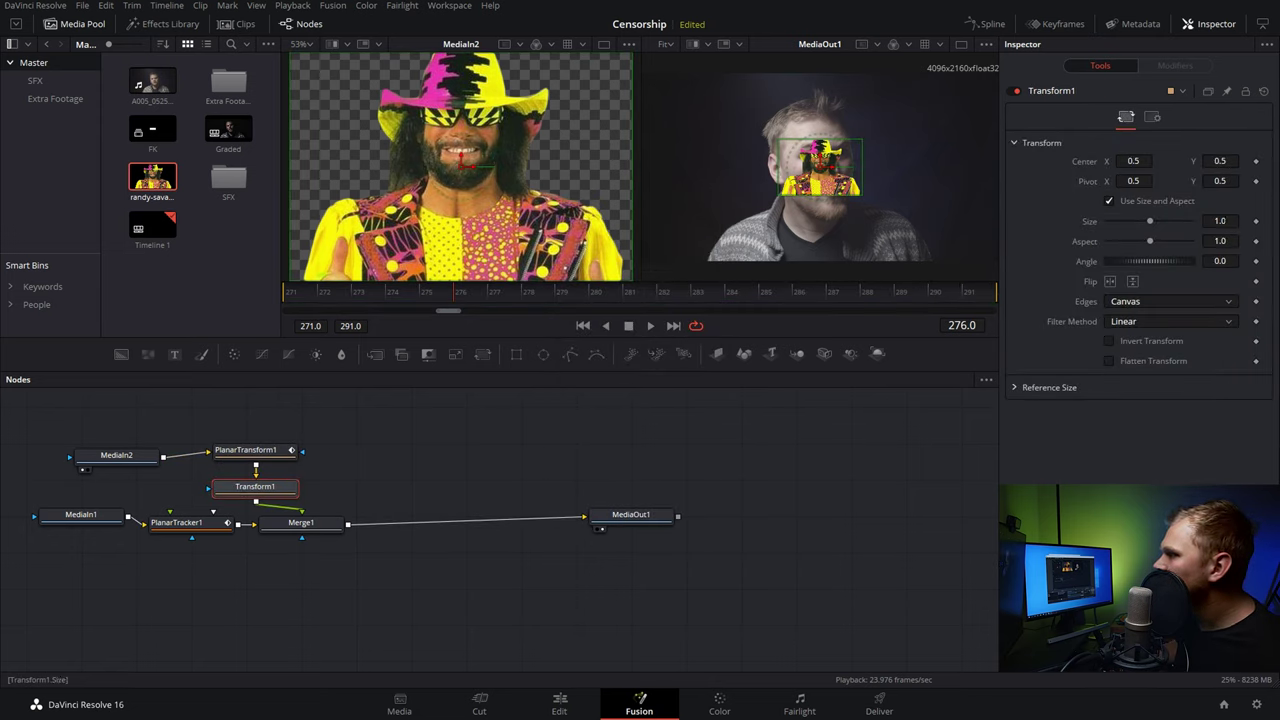
left_click_drag(1220, 221, 1175, 221)
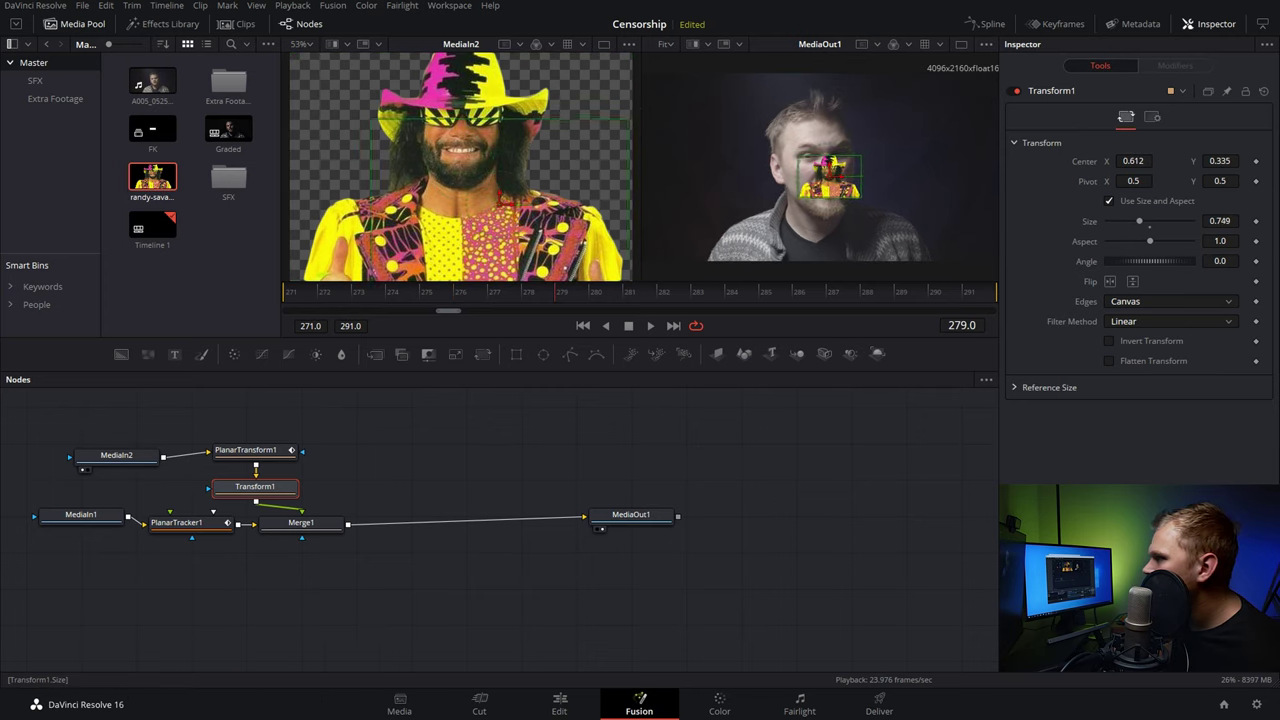
left_click_drag(505, 200, 505, 218)
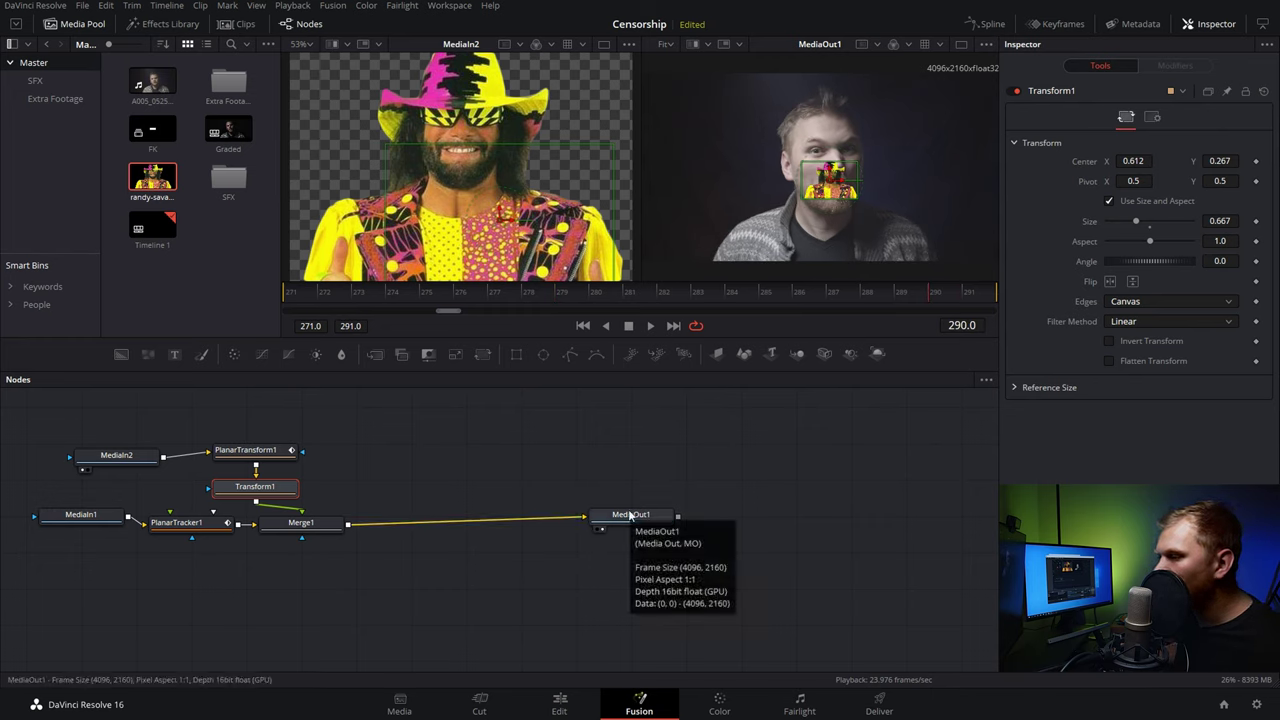
left_click(559, 702)
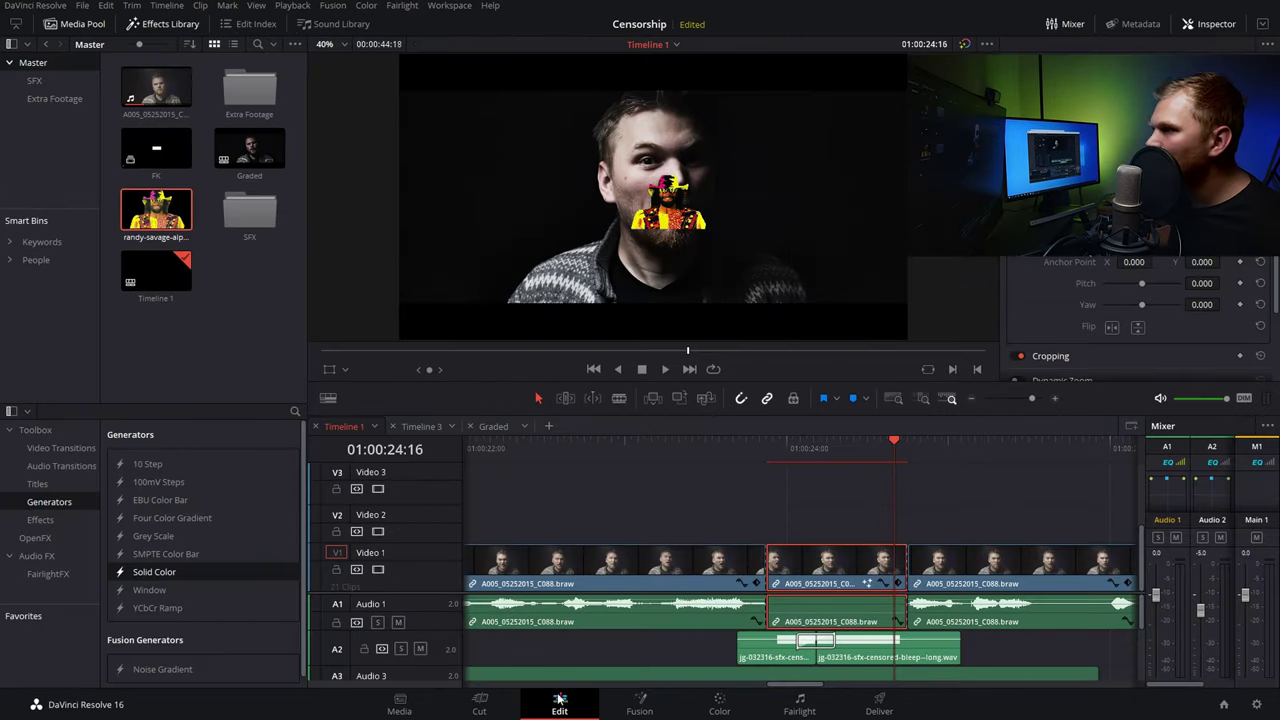
Scrub Timeline 1 to preview the Randy Savage mouth graphic and the opening censored clips
left_click(770, 448)
left_click_drag(767, 448, 955, 450)
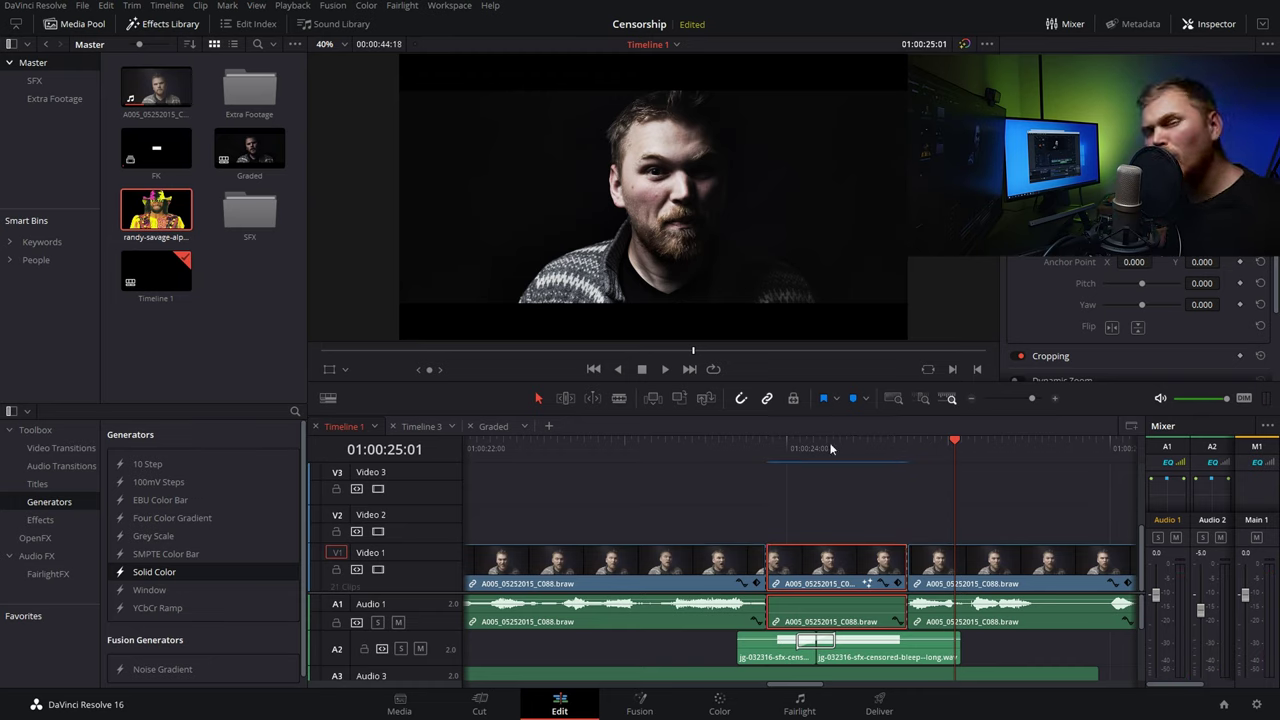
scroll(615, 558, "down", 5)
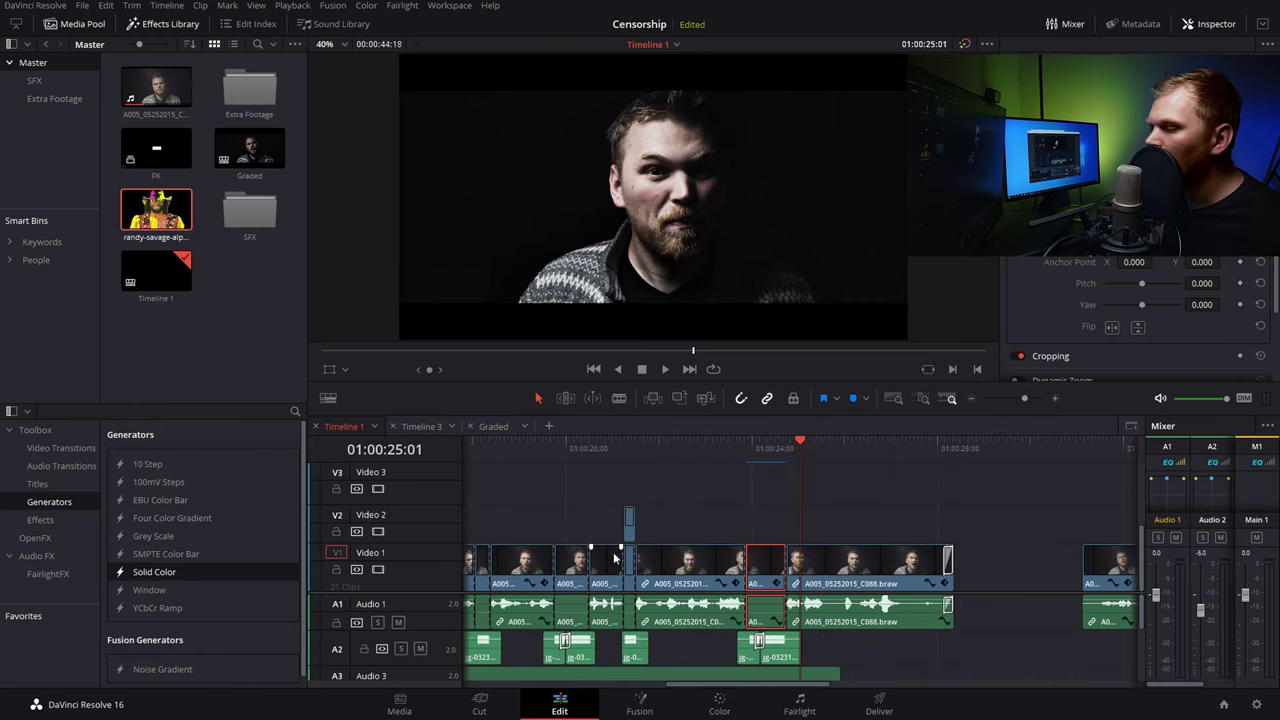
scroll(615, 558, "down", 4)
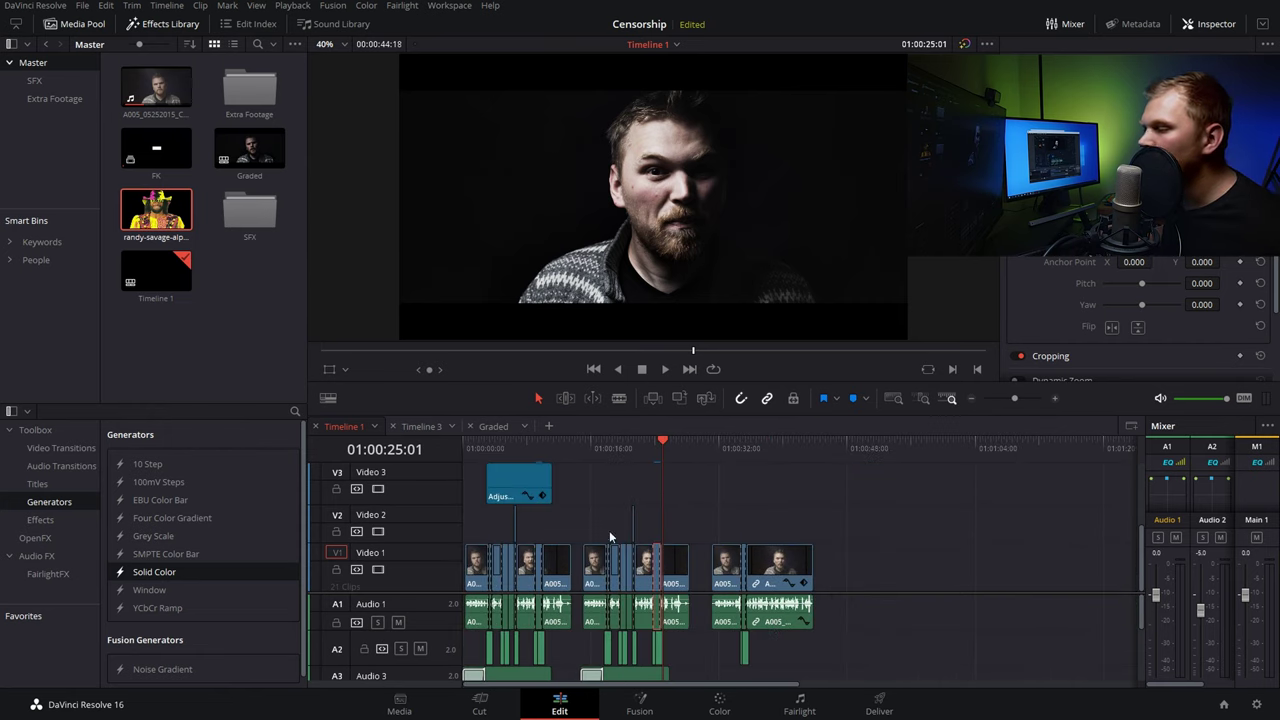
scroll(609, 530, "up", 2)
scroll(609, 530, "down", 2)
left_click(502, 451)
scroll(506, 505, "up", 10)
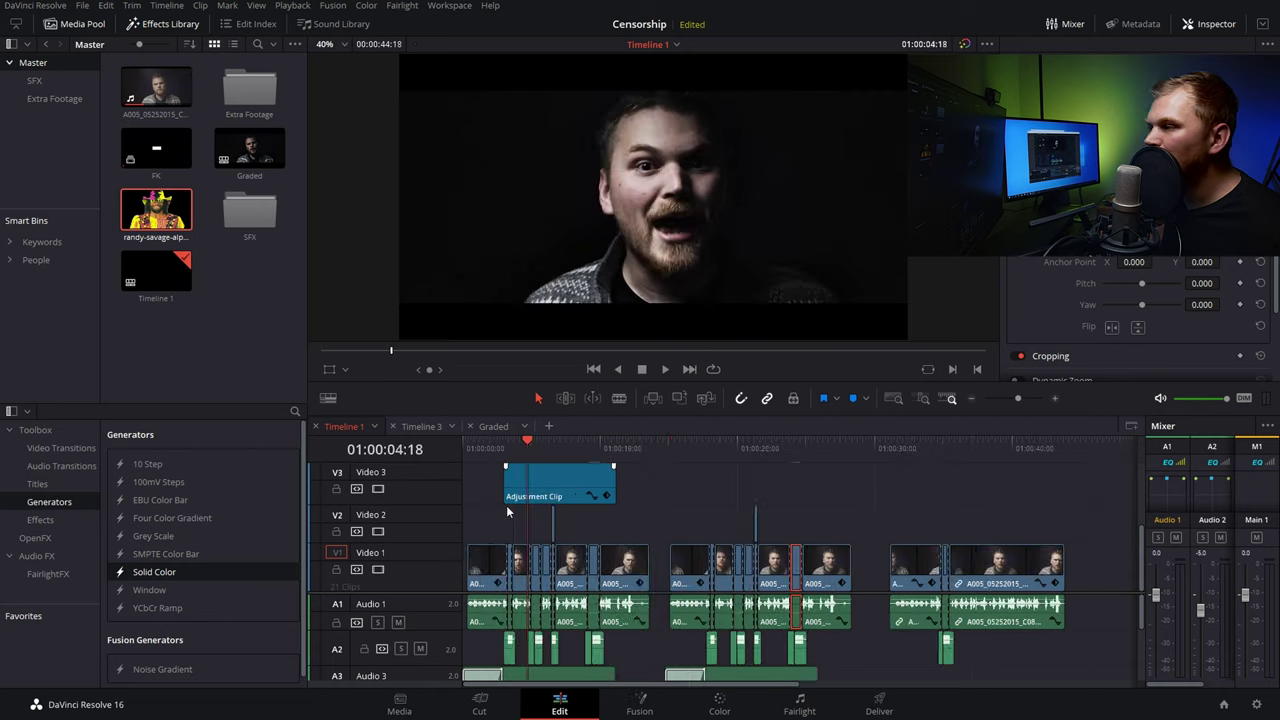
left_click_drag(794, 447, 1045, 457)
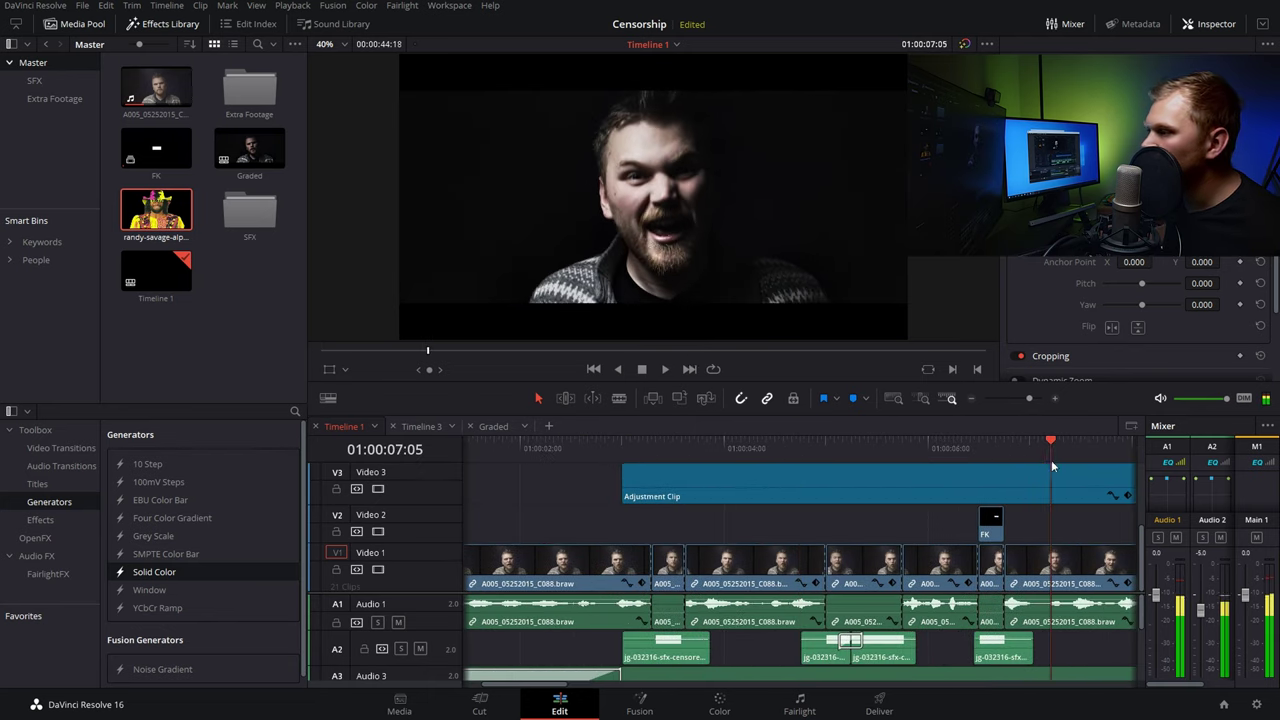